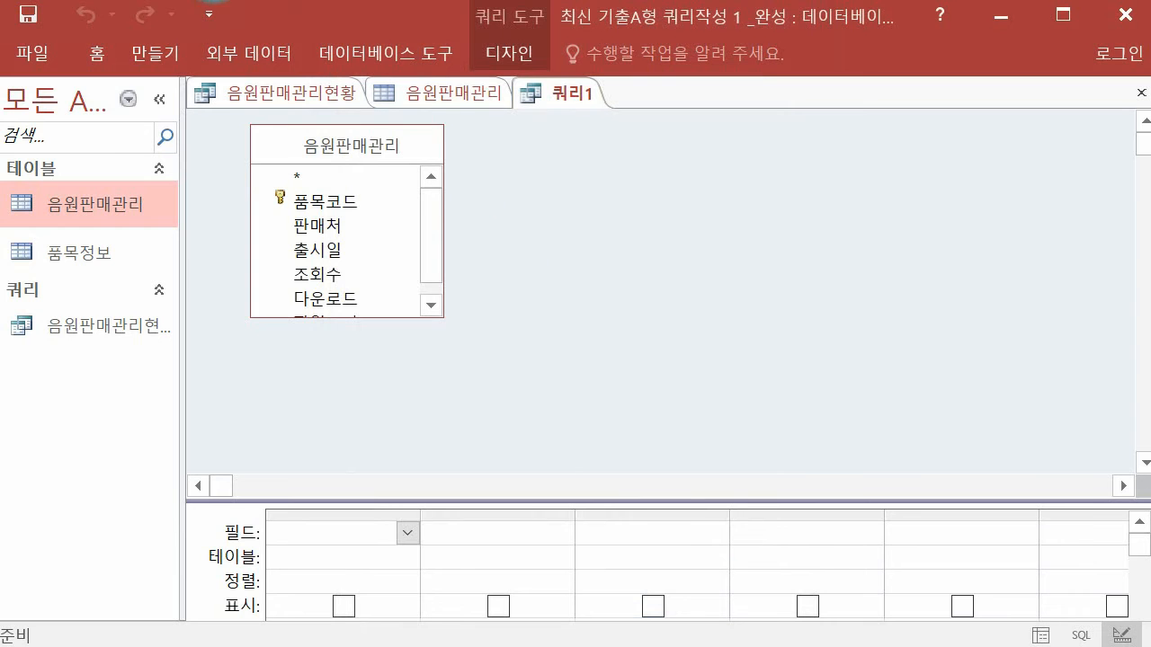
Remove the 음원판매관리 table from the query design and close the 쿼리1 query
right_click(320, 144)
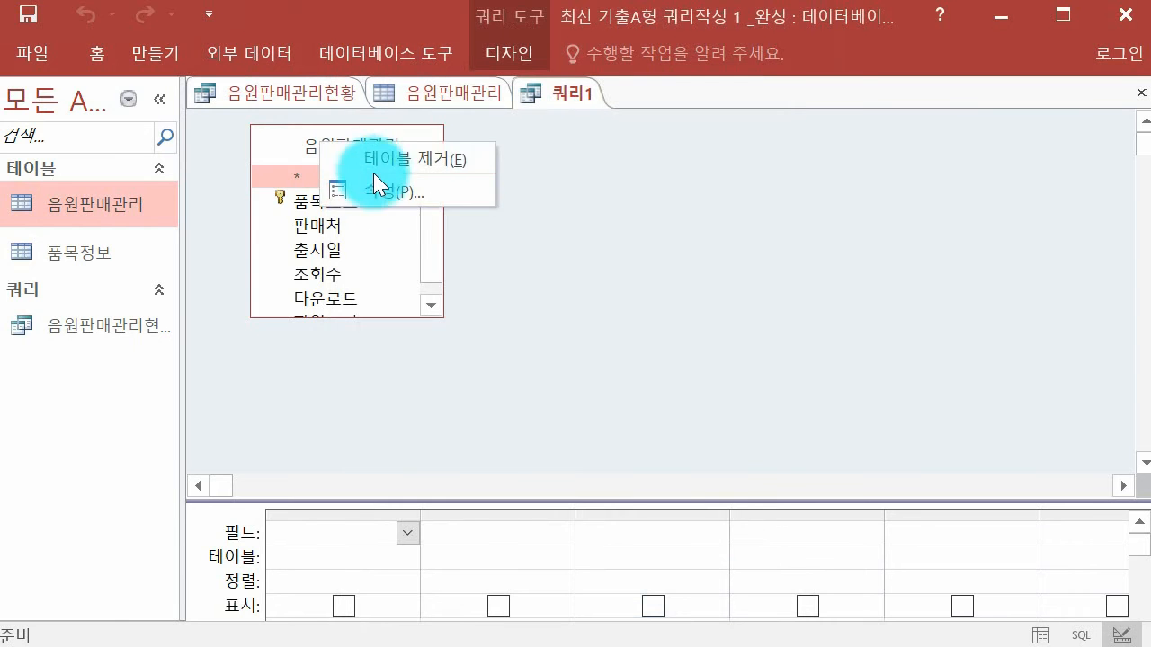
left_click(454, 159)
right_click(566, 94)
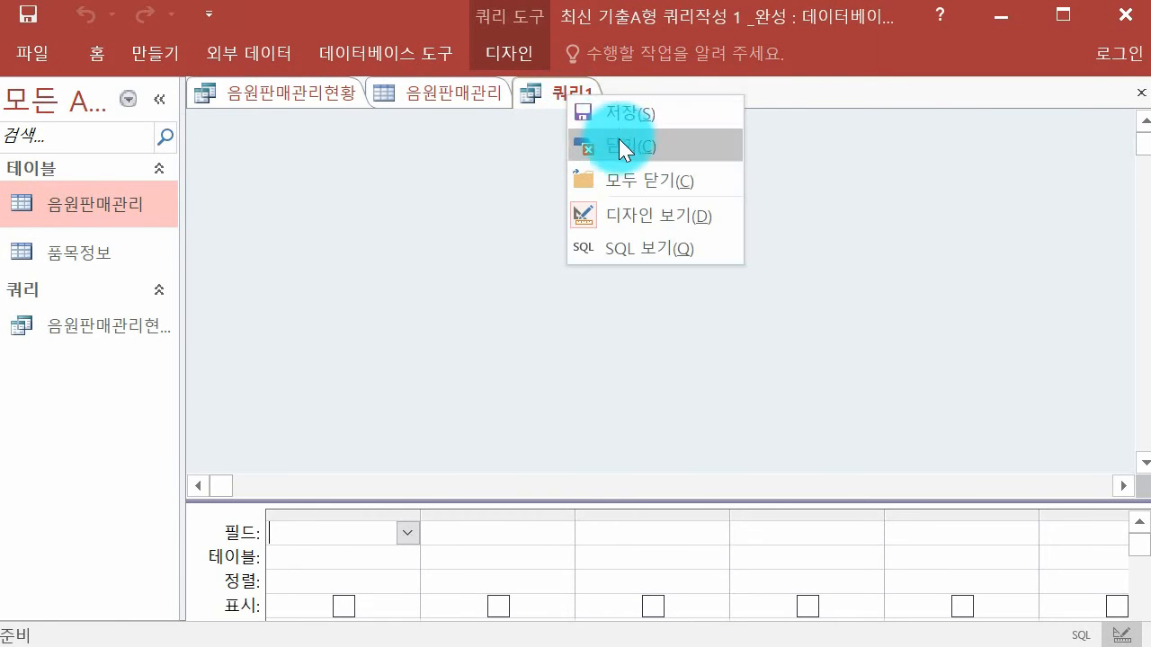
left_click(618, 140)
left_click(463, 409)
Create a new query in design view with the 음원판매관리 and 품목정보 tables and enlarge the design grid
left_click(148, 52)
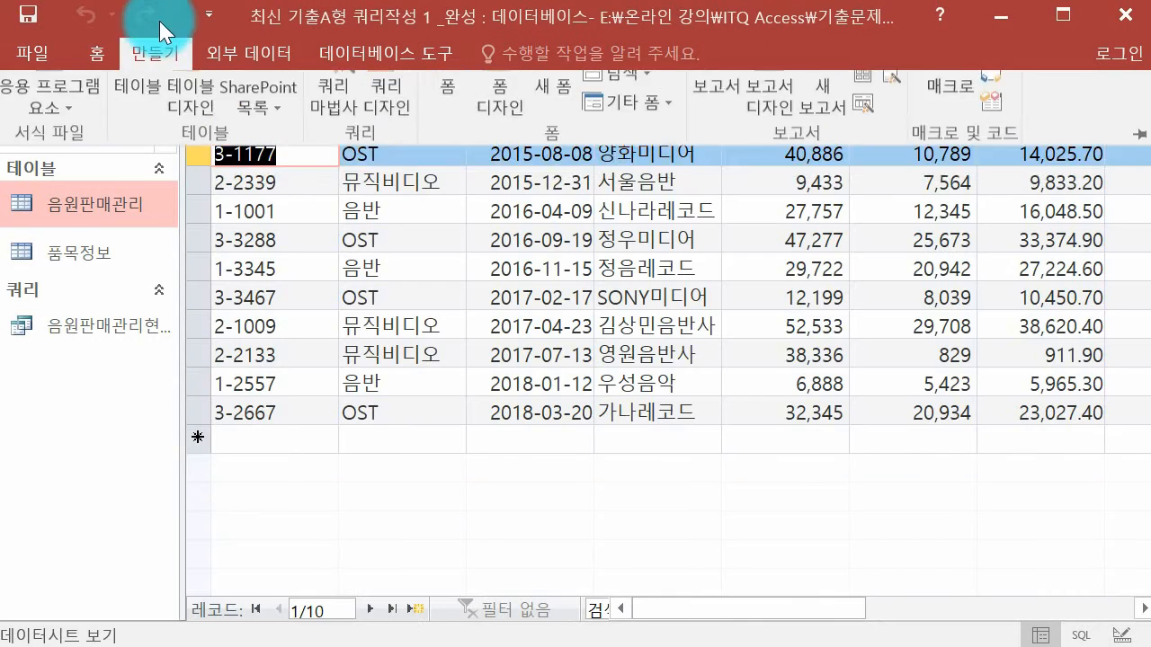
left_click(176, 2)
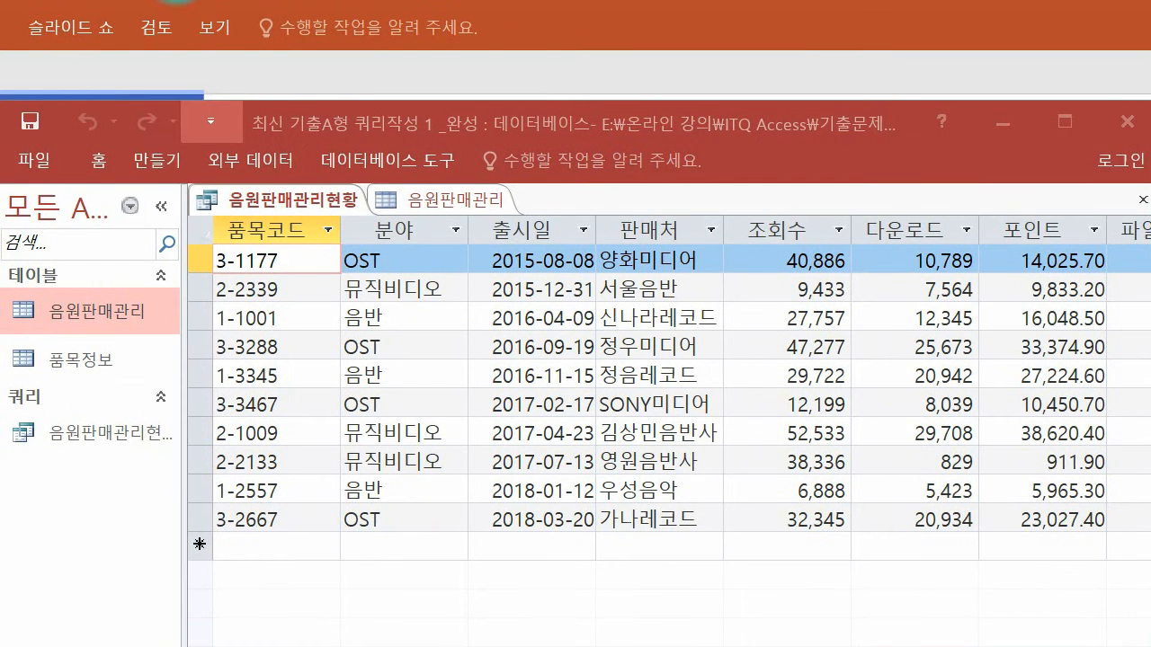
left_click(160, 167)
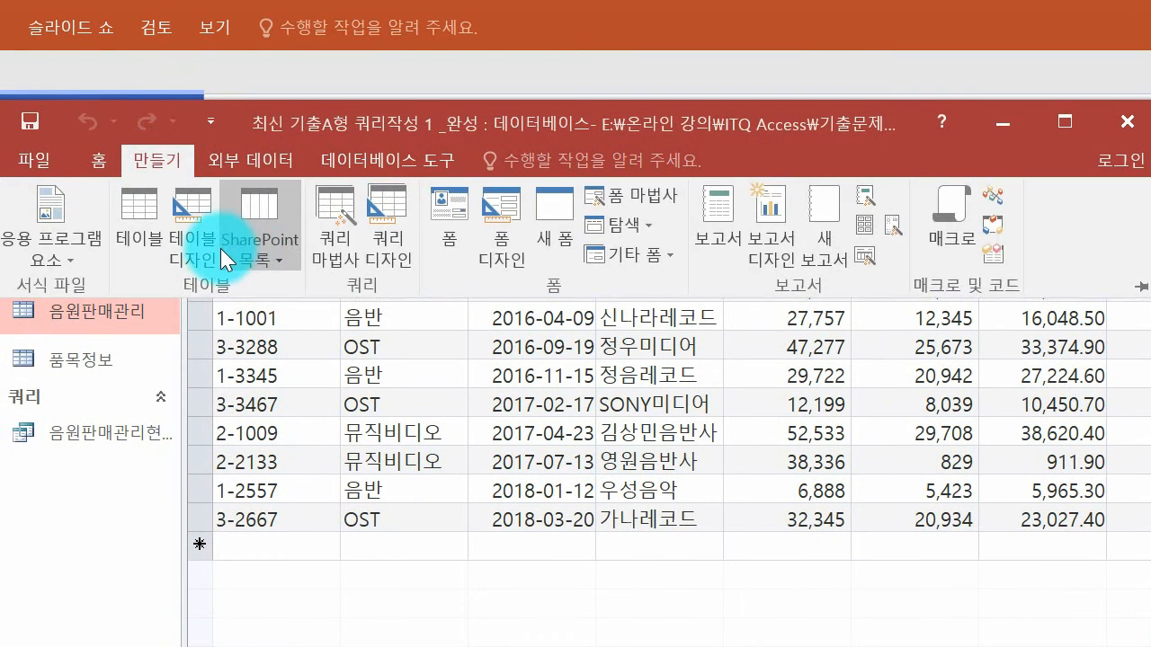
left_click(394, 249)
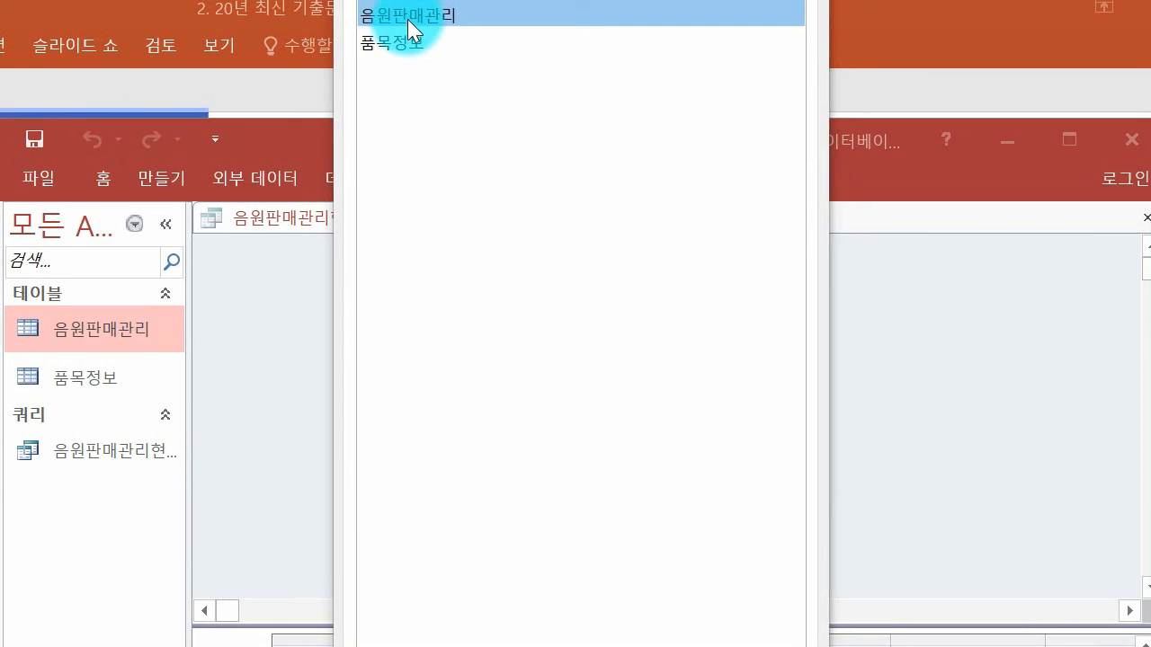
double_click(404, 5)
left_click(413, 31)
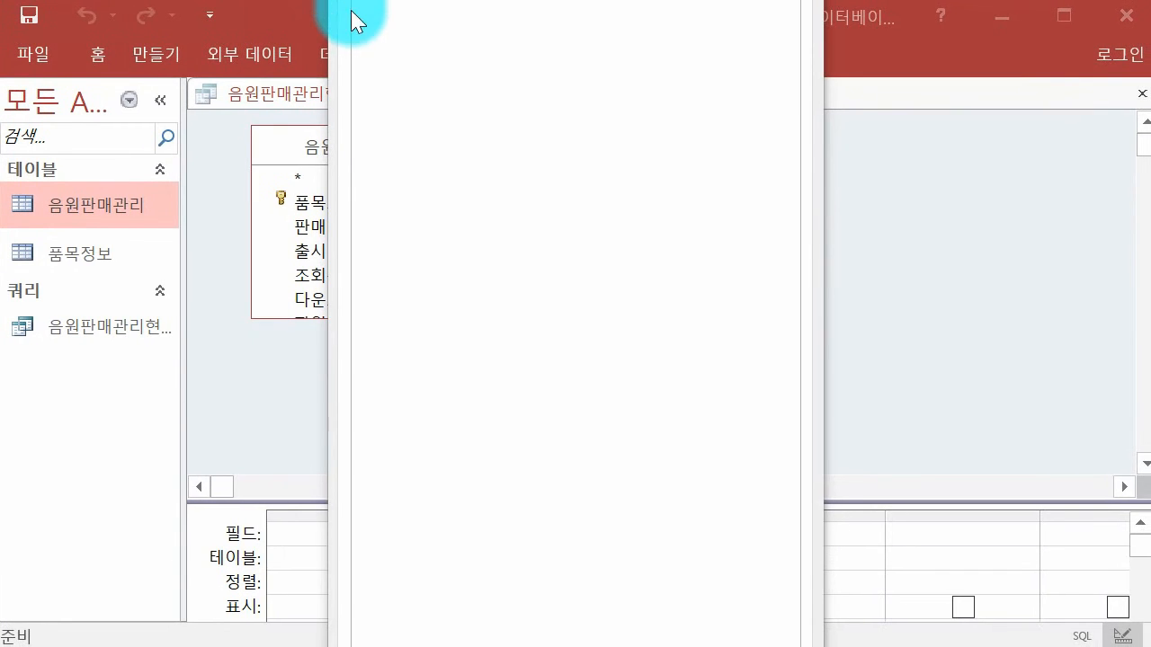
left_click(747, 646)
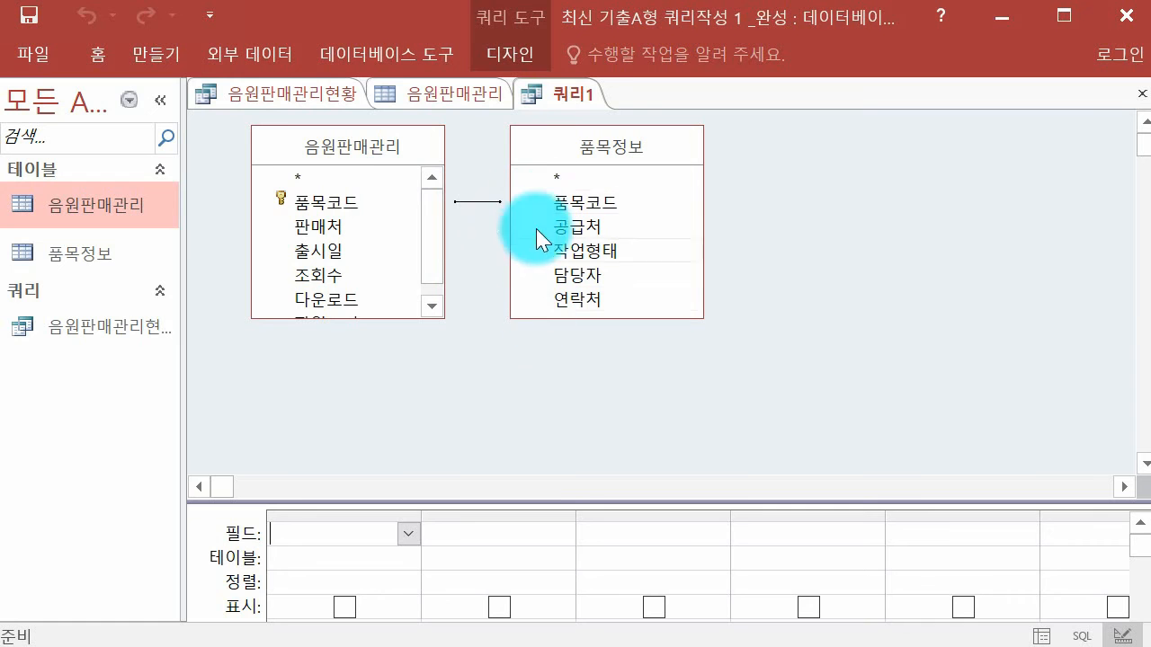
left_click_drag(535, 503, 525, 377)
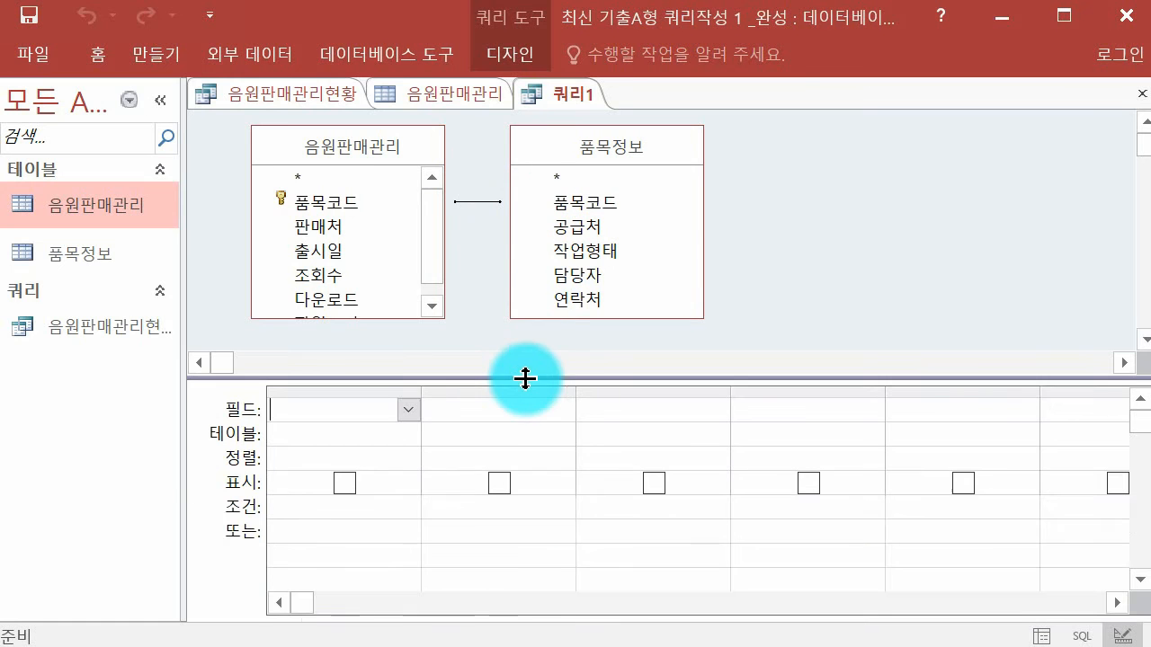
Review the join properties between the two tables, keeping option 1 that includes only rows with matching joined fields
double_click(475, 201)
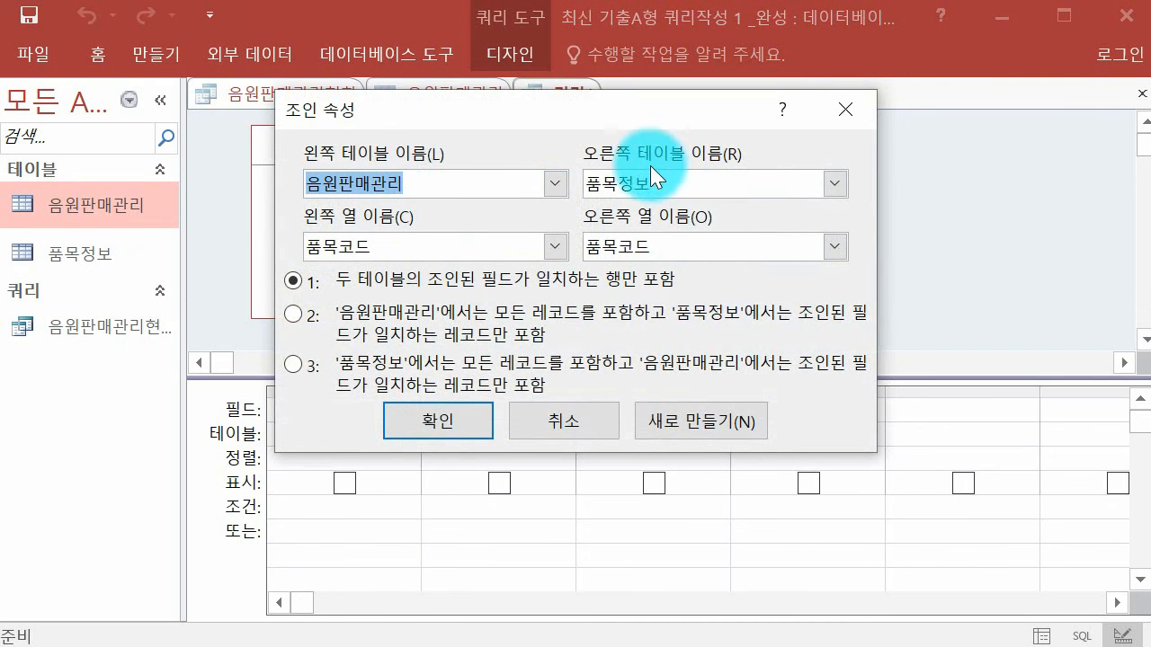
left_click(452, 185)
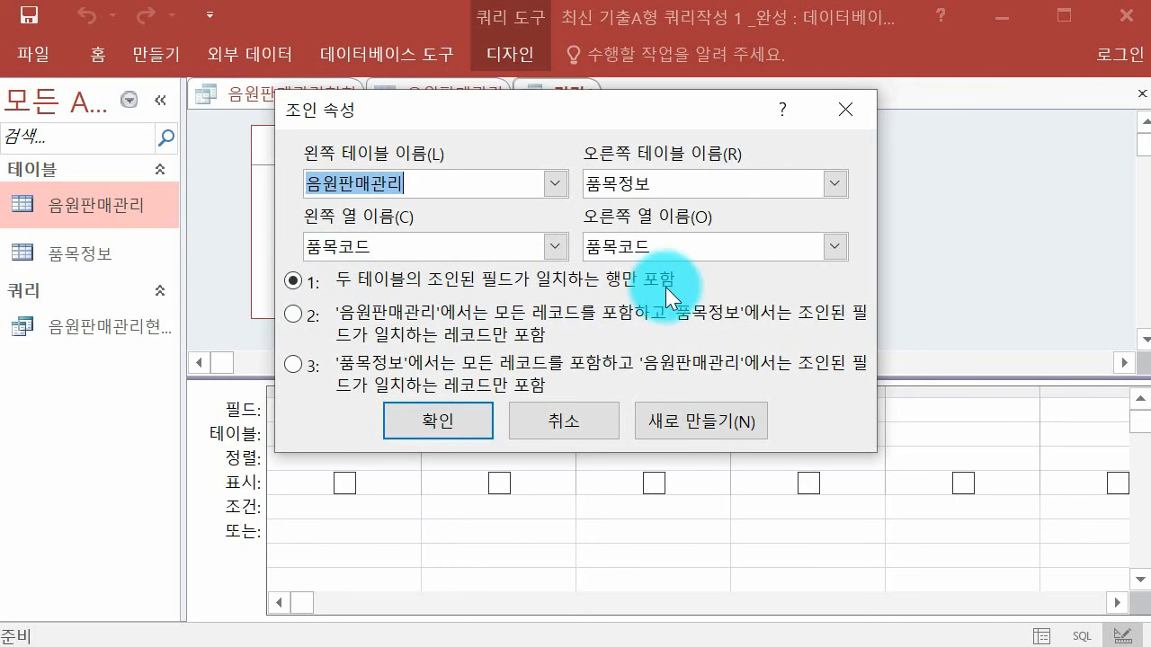
left_click(479, 418)
Delete the join between the tables, re-create it from 품목코드 in 음원판매관리 to 품목코드 in 품목정보, and check its properties
right_click(476, 201)
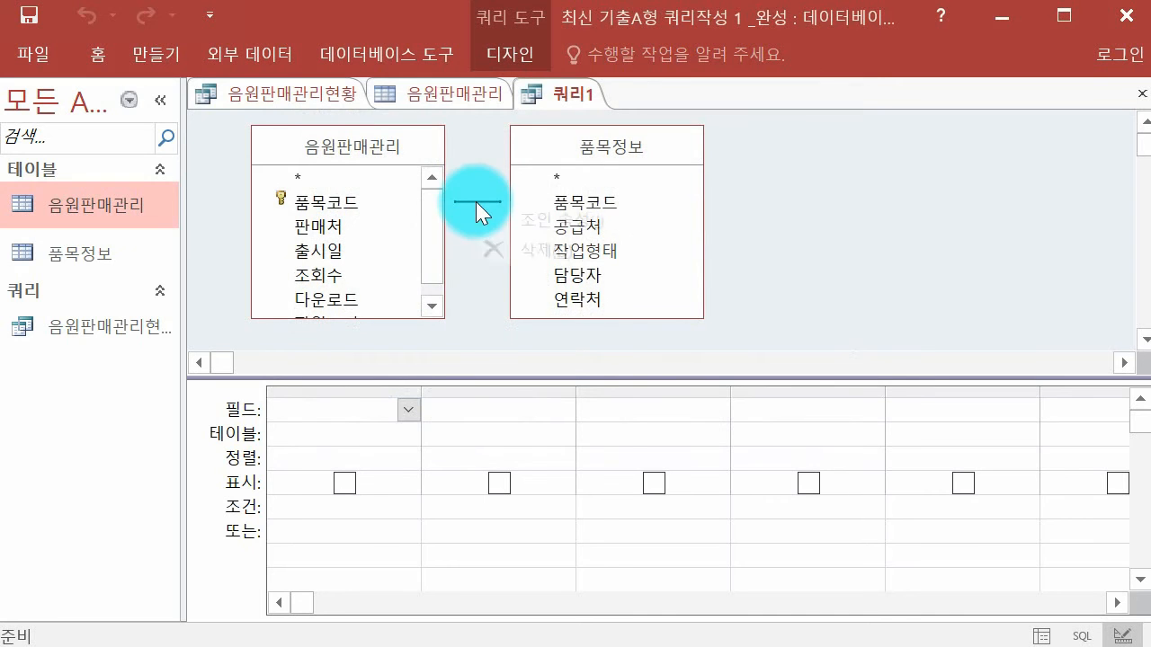
left_click(517, 244)
left_click_drag(326, 205, 558, 212)
double_click(471, 203)
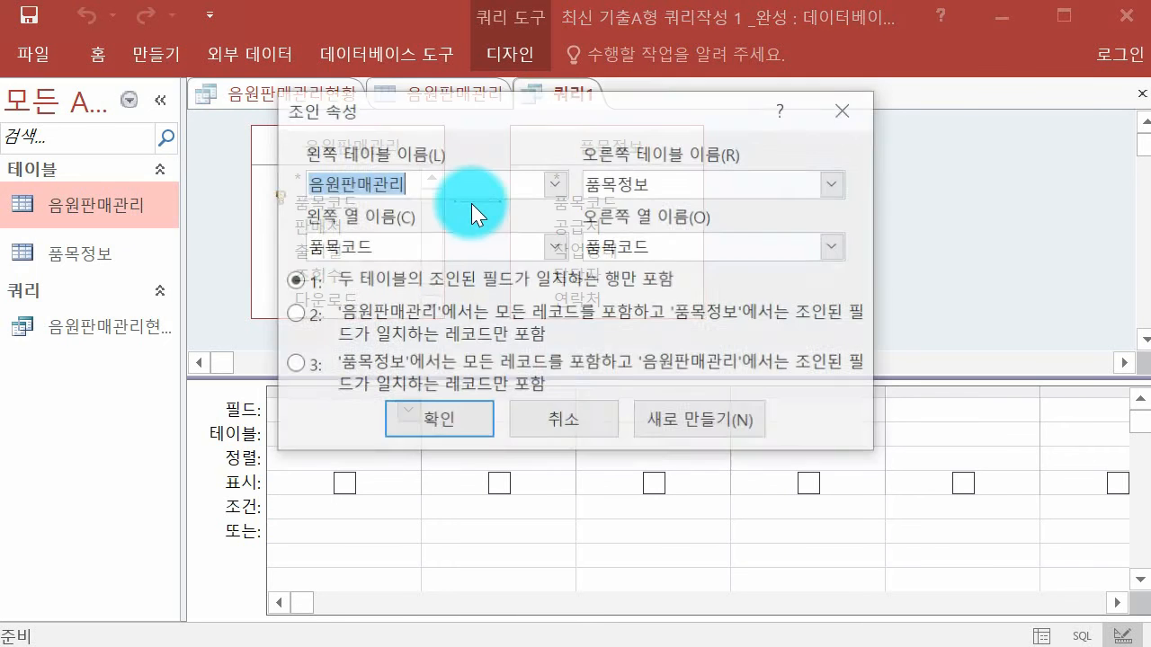
left_click(578, 421)
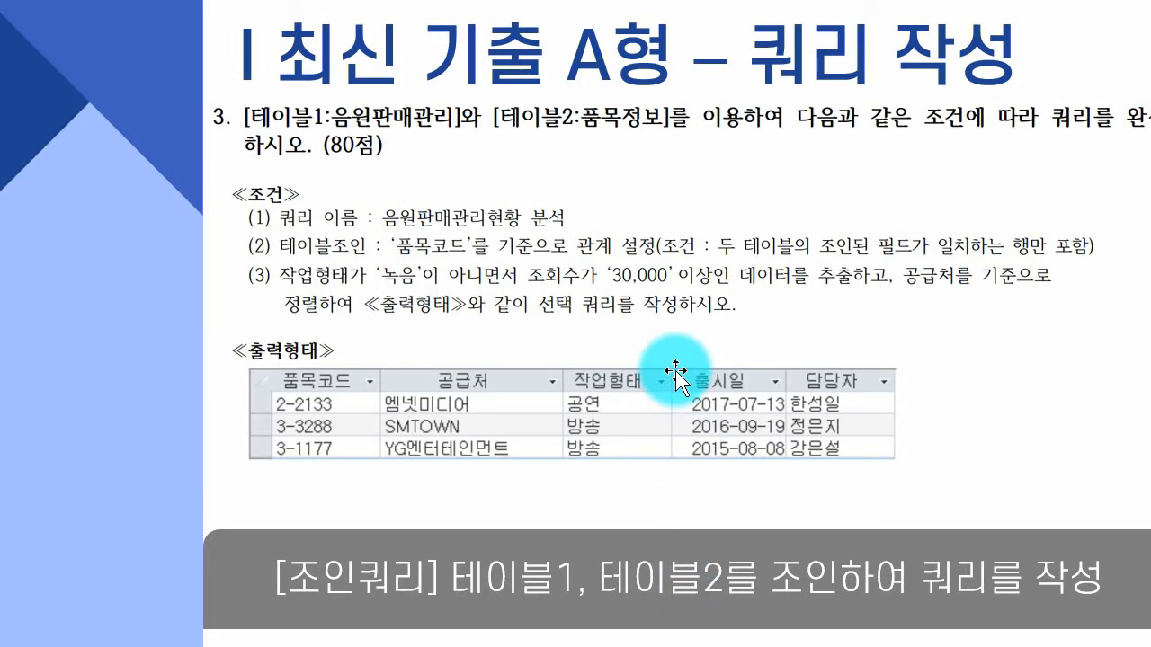
left_click_drag(552, 345, 616, 340)
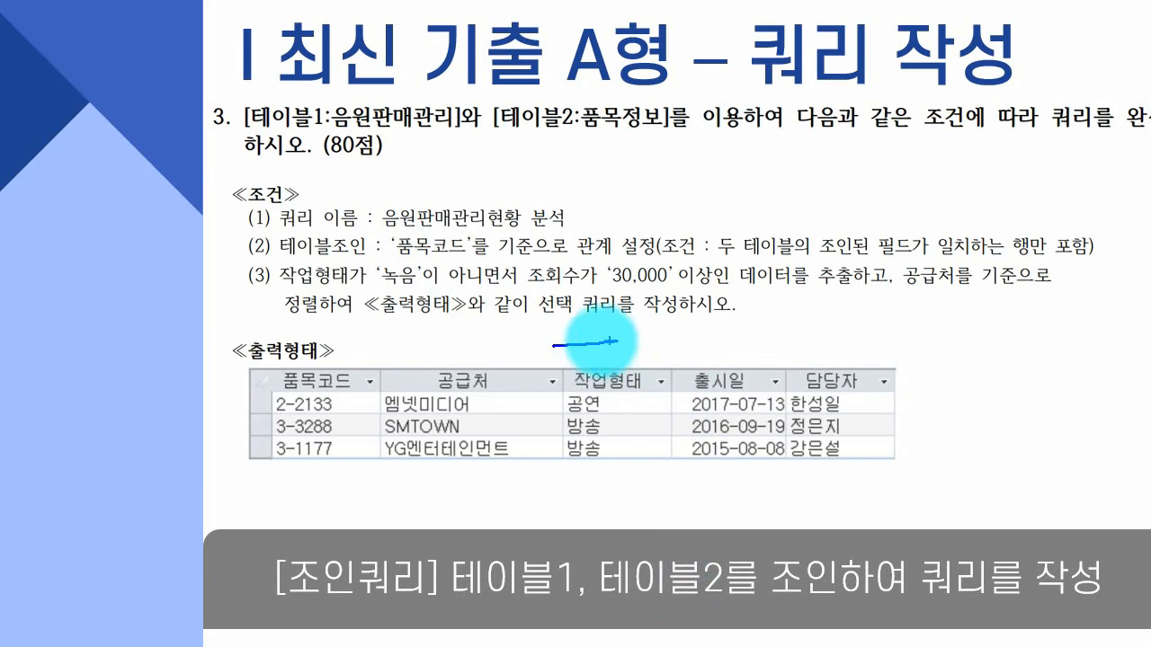
left_click_drag(551, 365, 640, 361)
left_click_drag(565, 328, 612, 385)
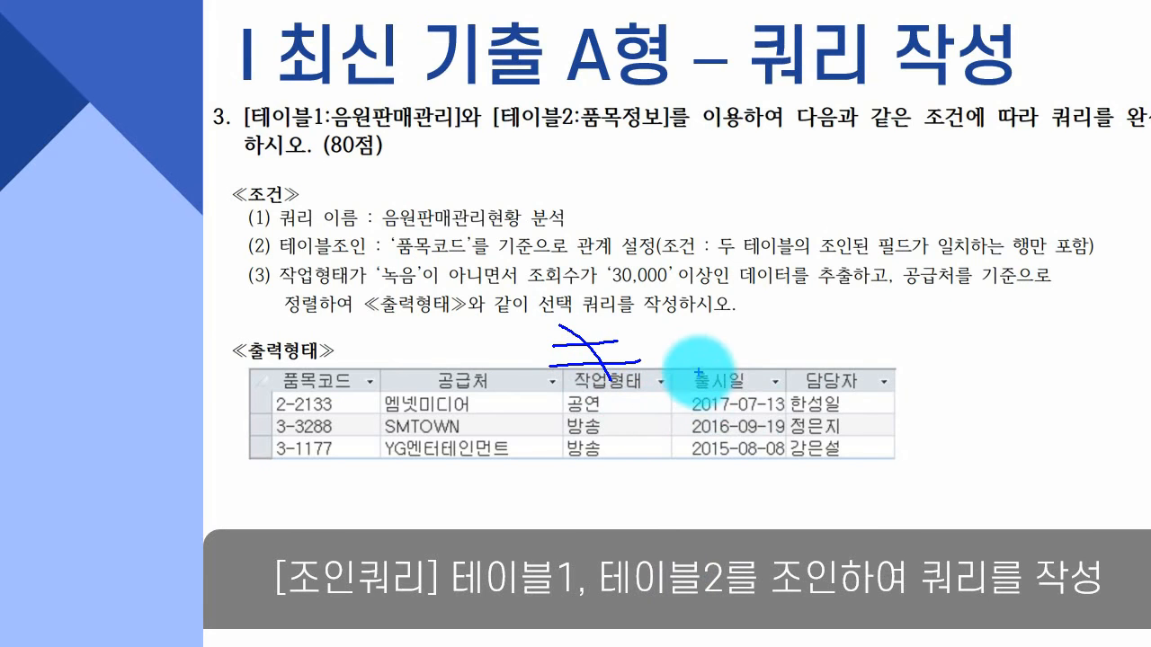
left_click_drag(755, 338, 769, 415)
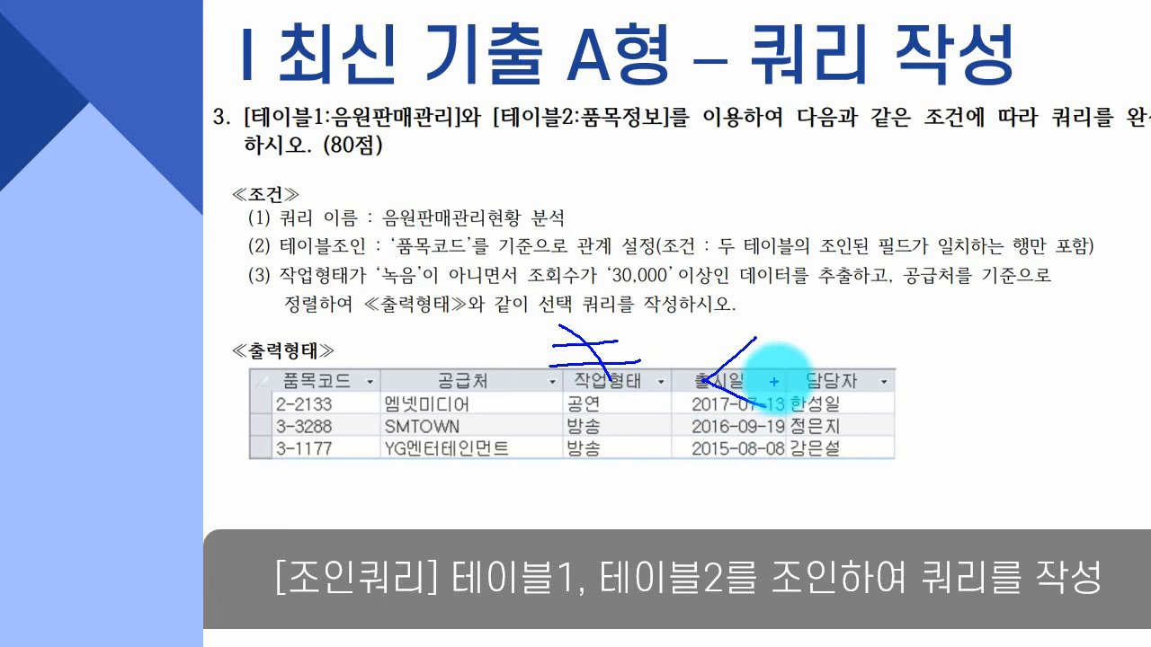
left_click_drag(800, 340, 796, 413)
left_click_drag(681, 439, 904, 426)
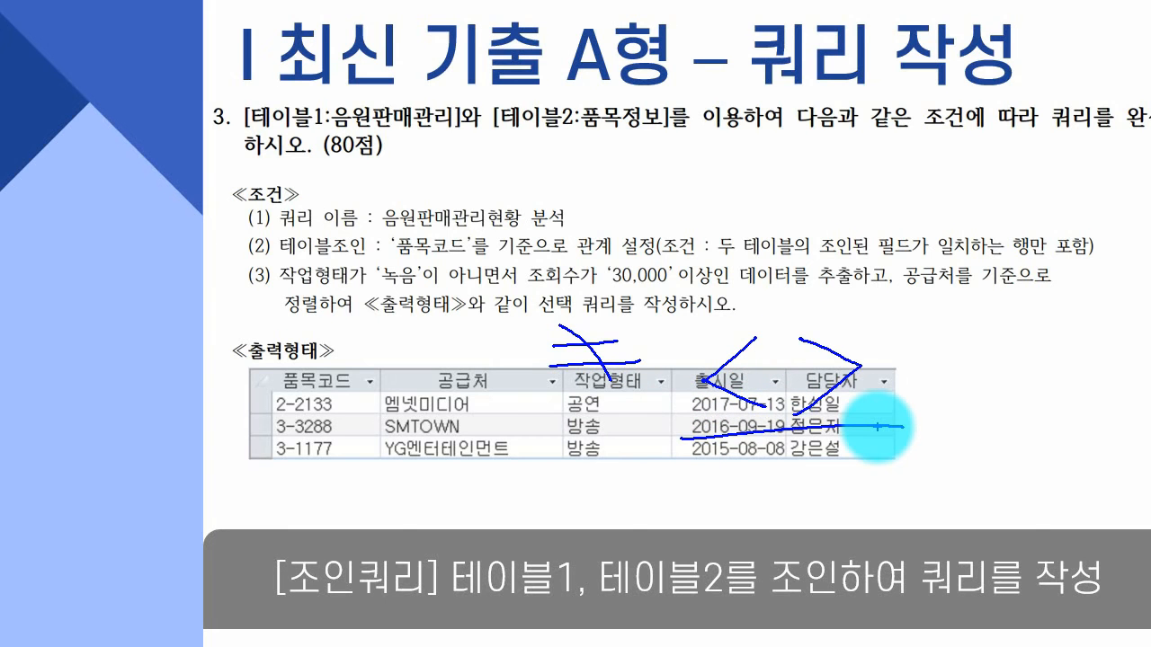
key("e")
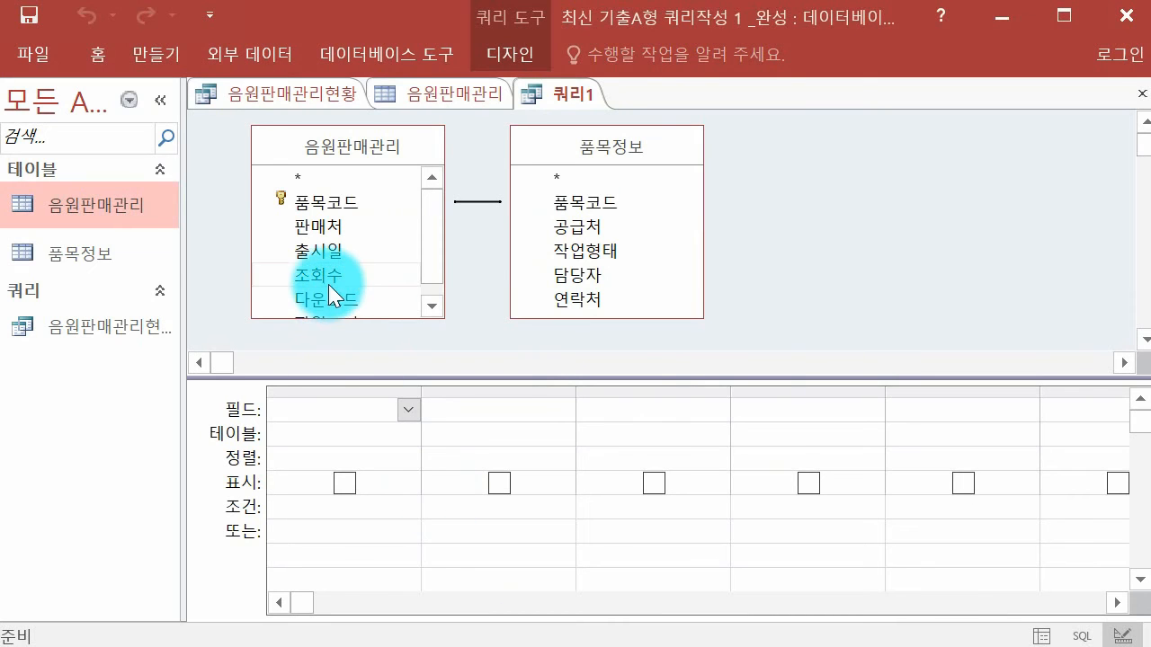
Add 품목코드 and 출시일 from 음원판매관리 and 공급처, 작업형태 and 담당자 from 품목정보, ordered 품목코드, 공급처, 작업형태, 출시일, 담당자
double_click(338, 205)
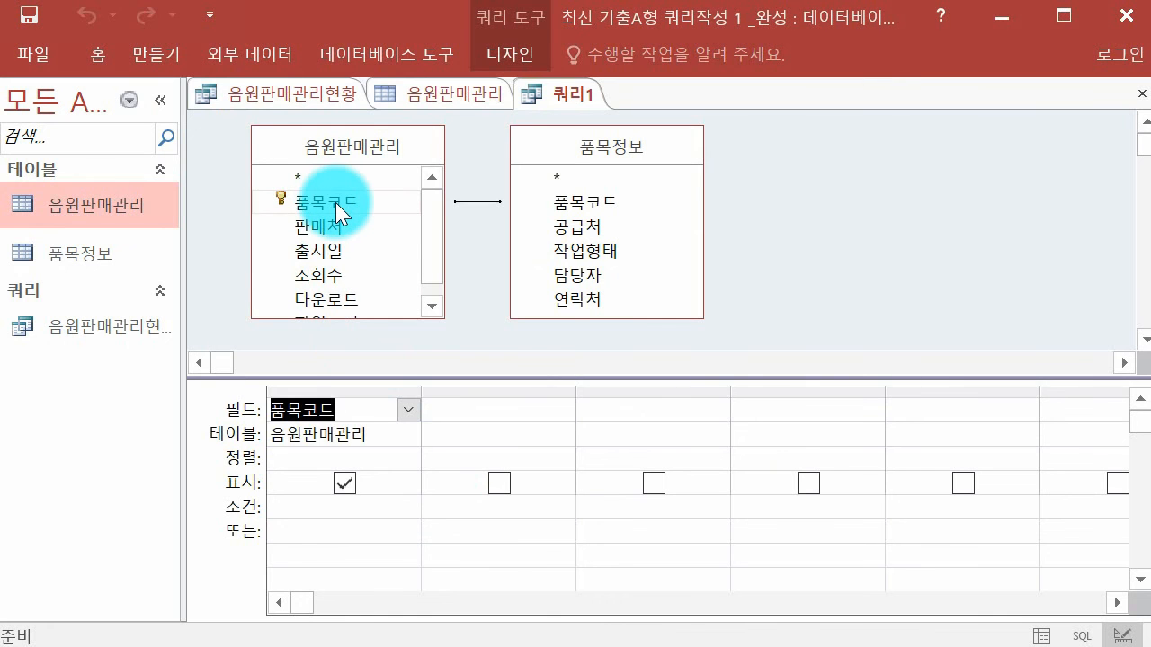
left_click(599, 225)
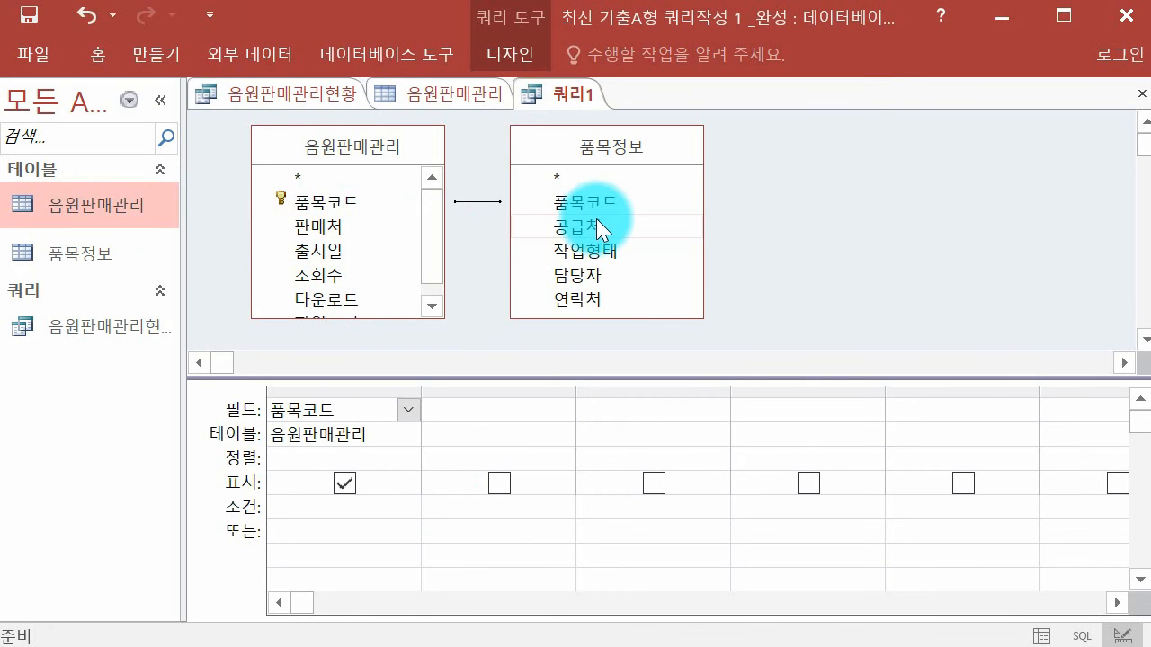
double_click(599, 225)
double_click(583, 251)
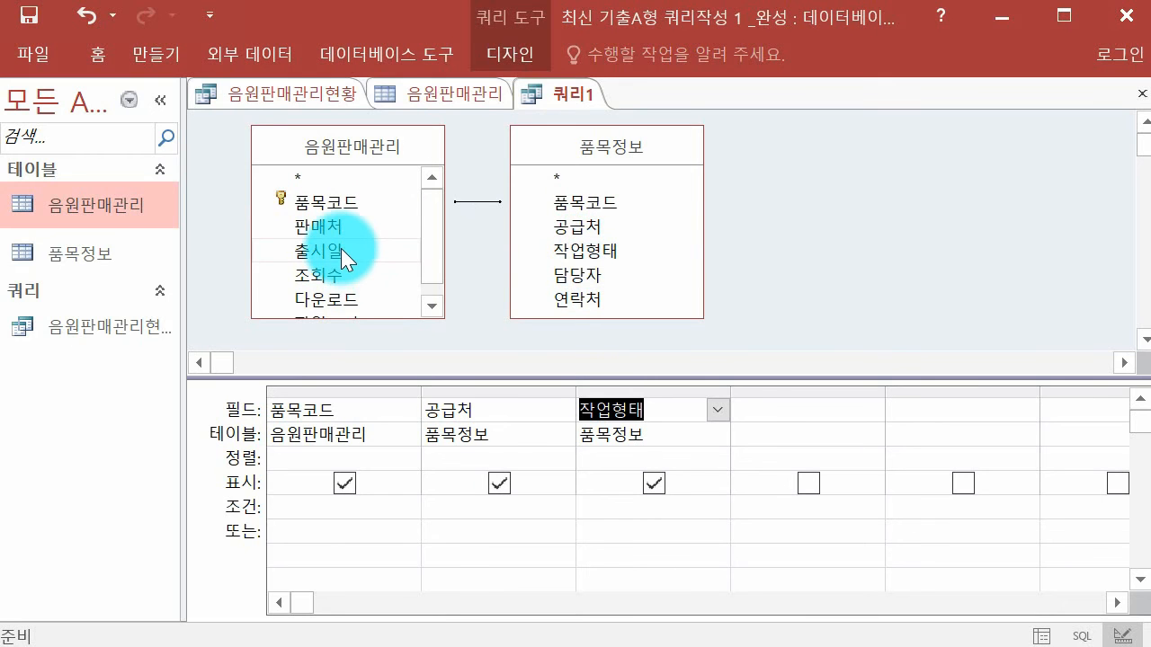
double_click(341, 248)
left_click(580, 279)
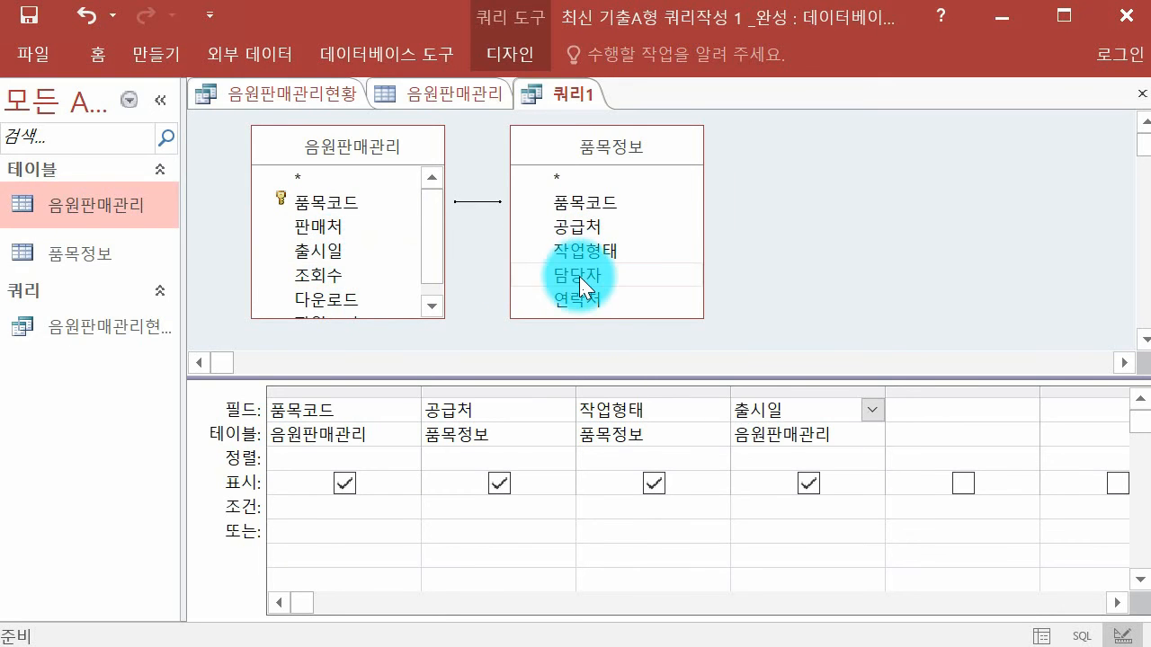
double_click(581, 279)
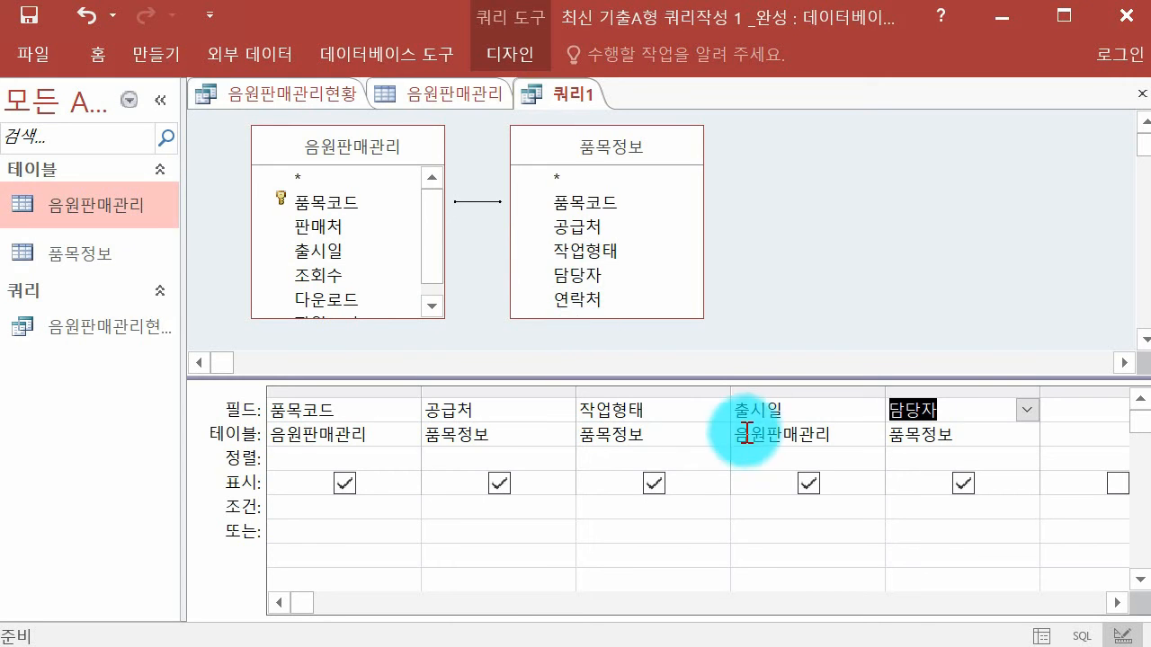
Set the 작업형태 criterion to <>"녹음" and add the 조회수 field from 음원판매관리 after 담당자
left_click(596, 509)
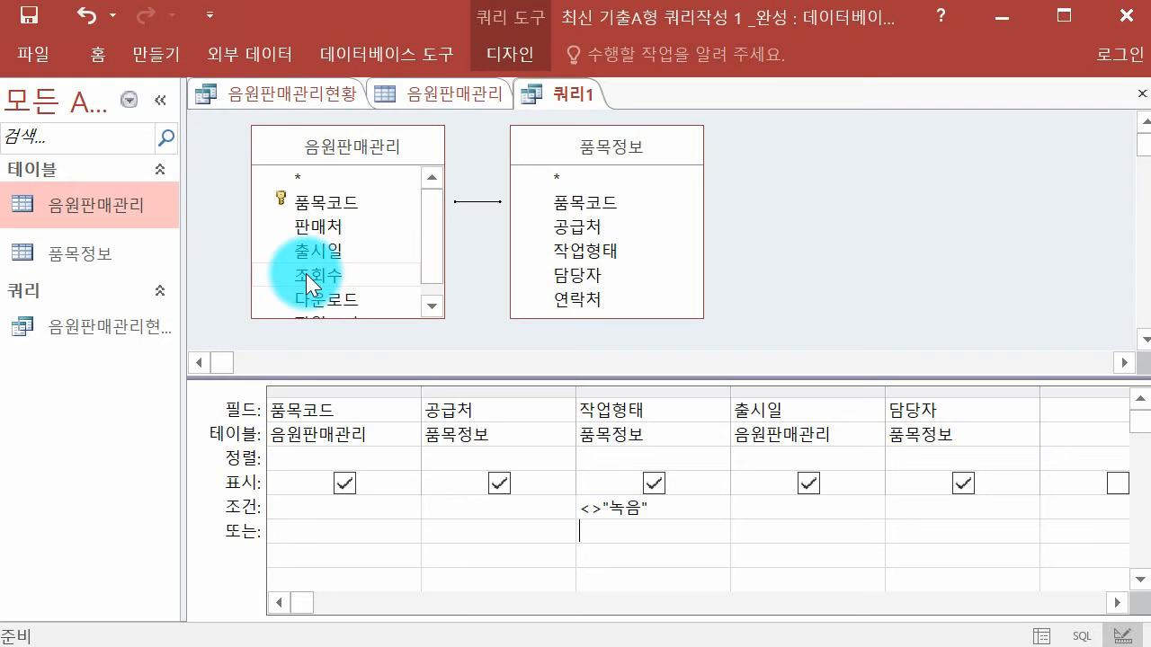
left_click(1053, 411)
double_click(352, 279)
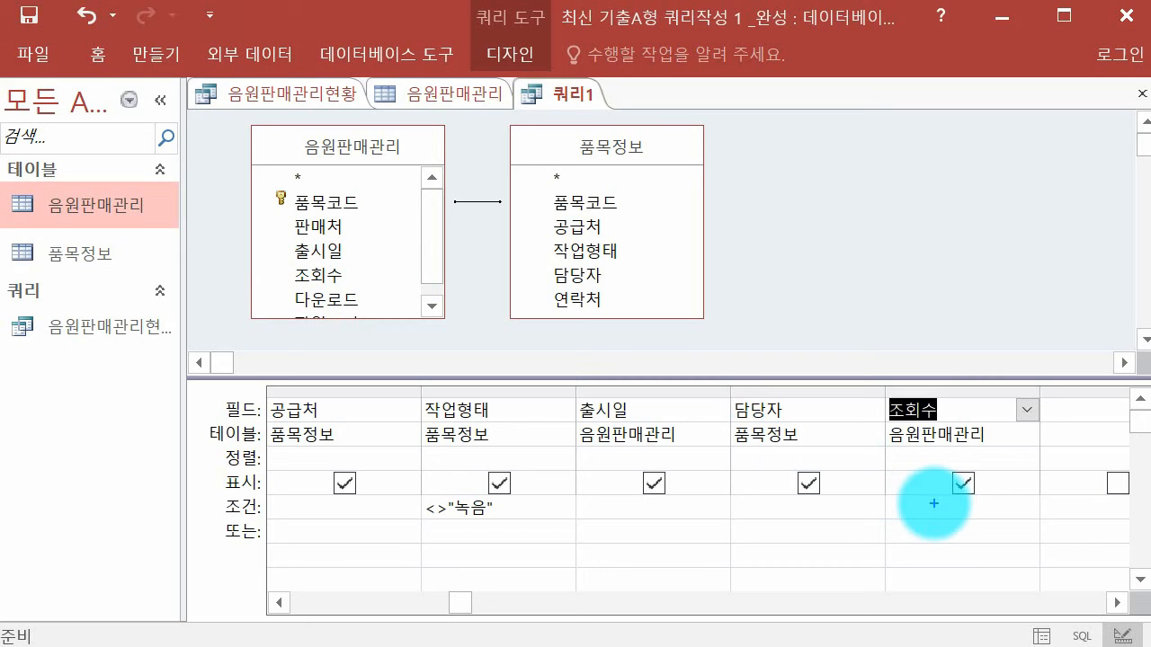
mouse_move(989, 494)
left_mouse_down()
mouse_move(984, 507)
mouse_move(1007, 476)
mouse_move(958, 478)
mouse_move(1011, 431)
left_mouse_up()
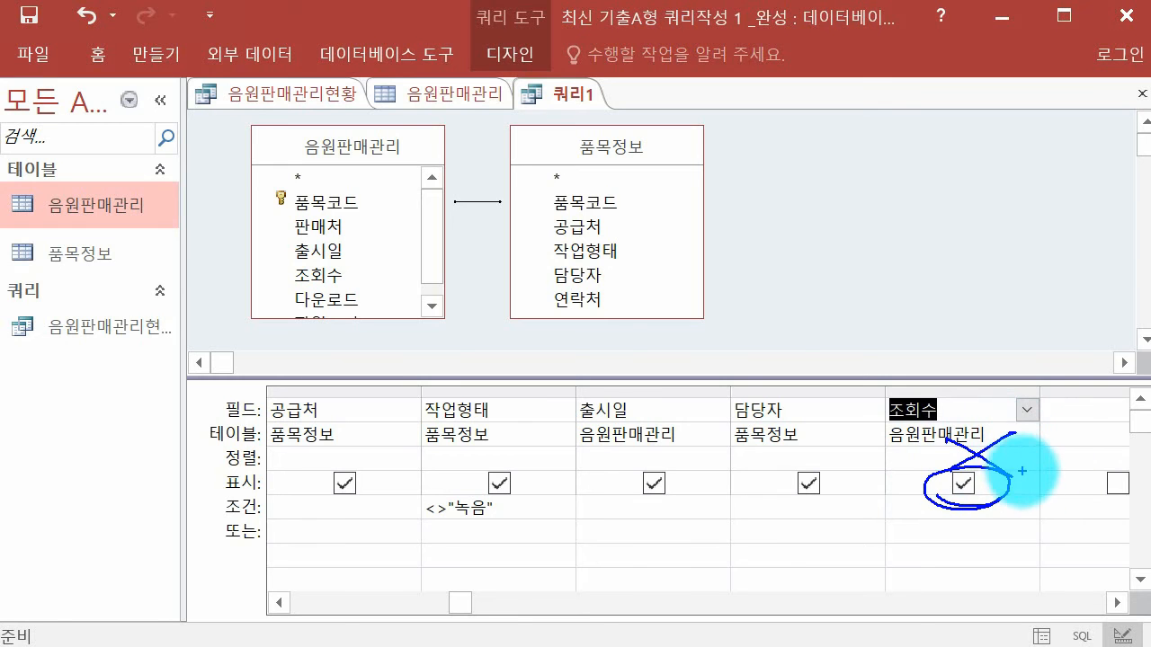
mouse_move(875, 516)
left_mouse_down()
mouse_move(886, 521)
mouse_move(878, 533)
mouse_move(915, 551)
mouse_move(932, 526)
mouse_move(894, 527)
mouse_move(873, 545)
mouse_move(939, 531)
left_mouse_up()
key("Escape")
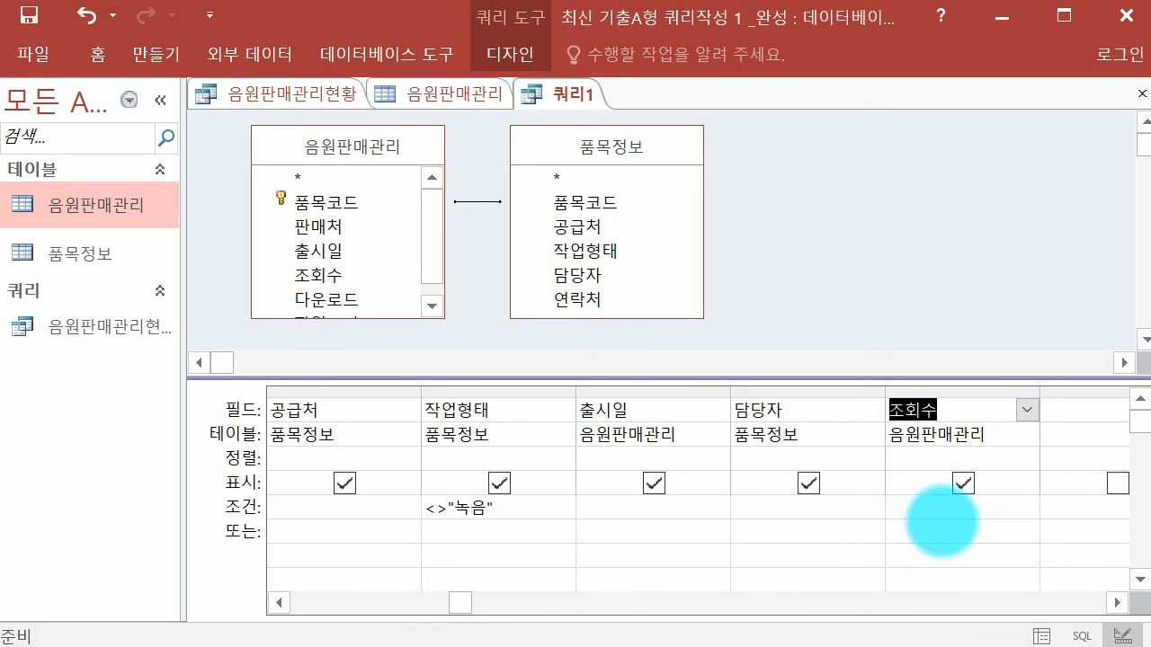
Exclude the 조회수 field from the displayed output and set its criterion to >=30000
left_click(963, 484)
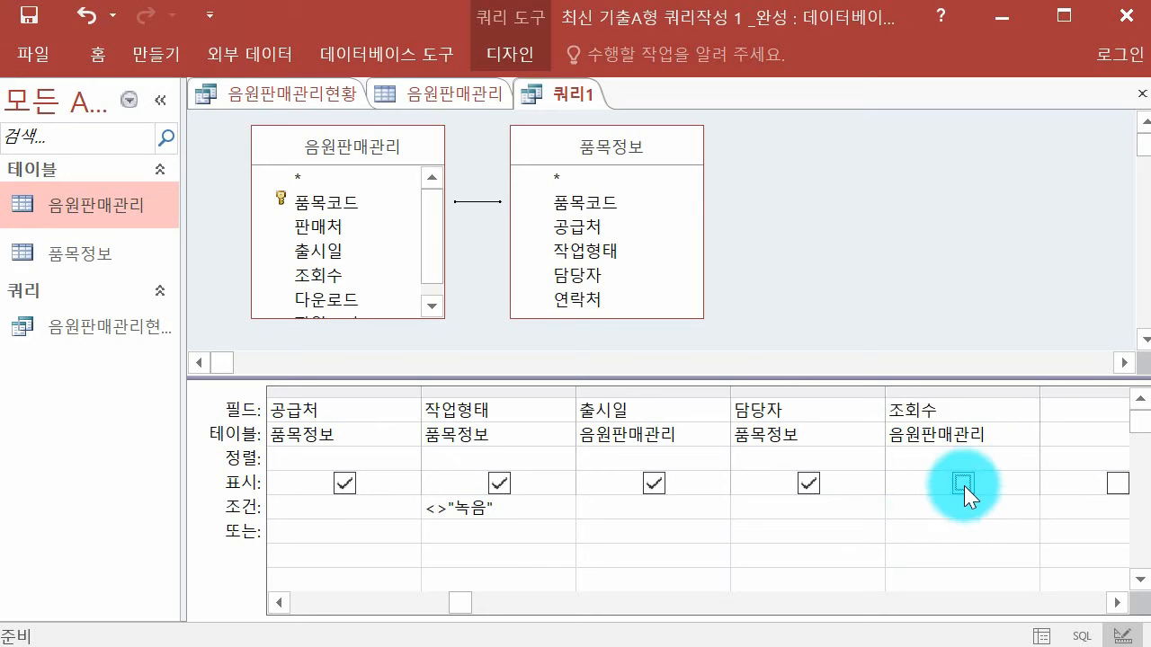
left_click(963, 507)
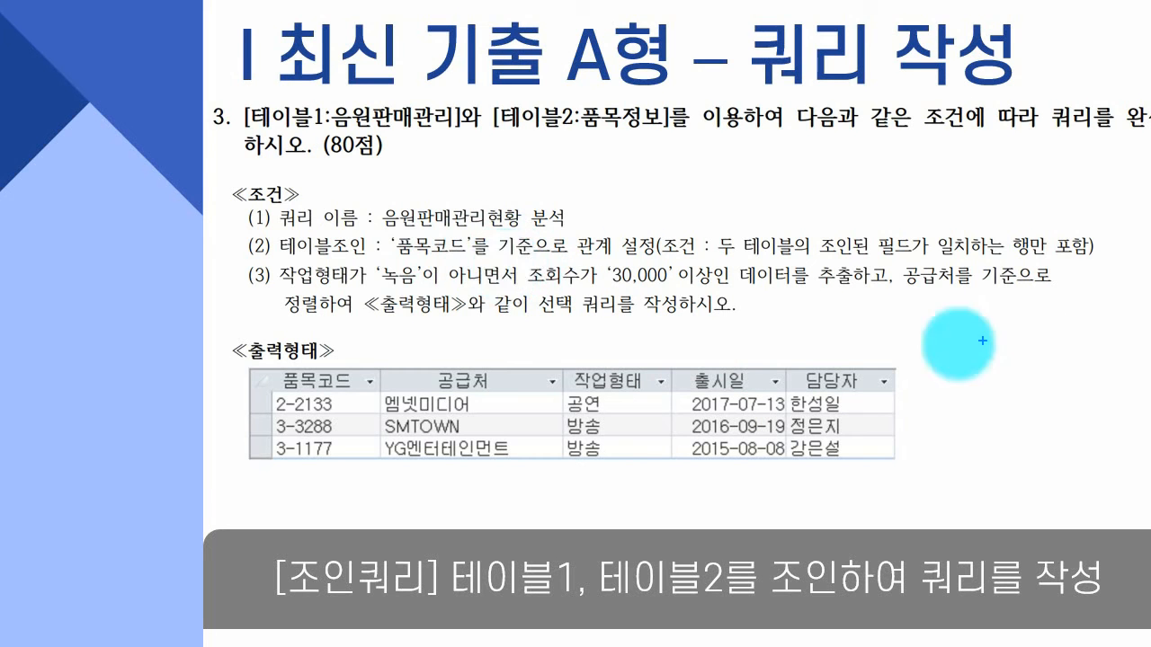
mouse_move(533, 302)
left_mouse_down()
mouse_move(521, 347)
mouse_move(552, 341)
mouse_move(539, 321)
mouse_move(609, 304)
mouse_move(665, 332)
mouse_move(621, 311)
left_mouse_up()
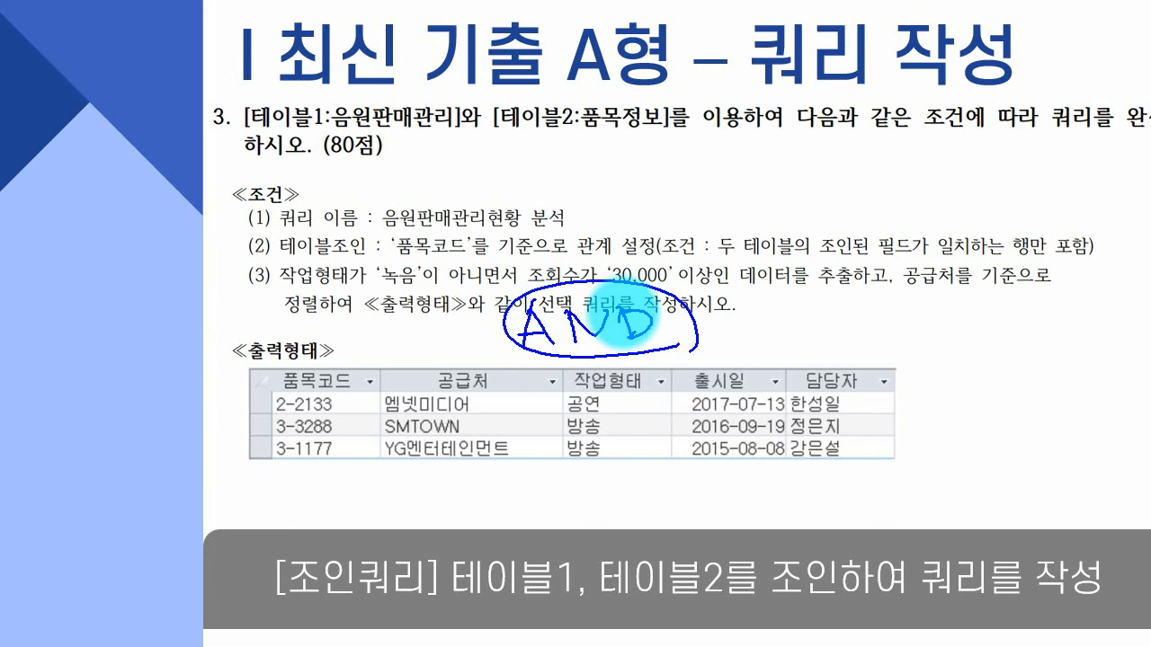
key("e")
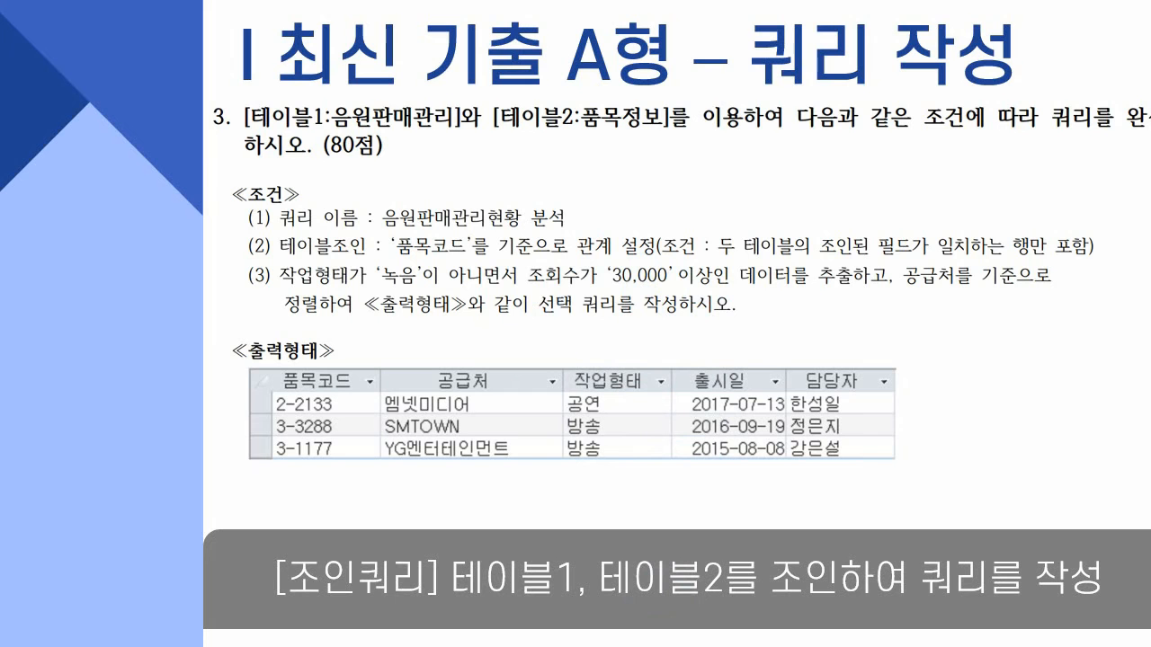
left_click(684, 646)
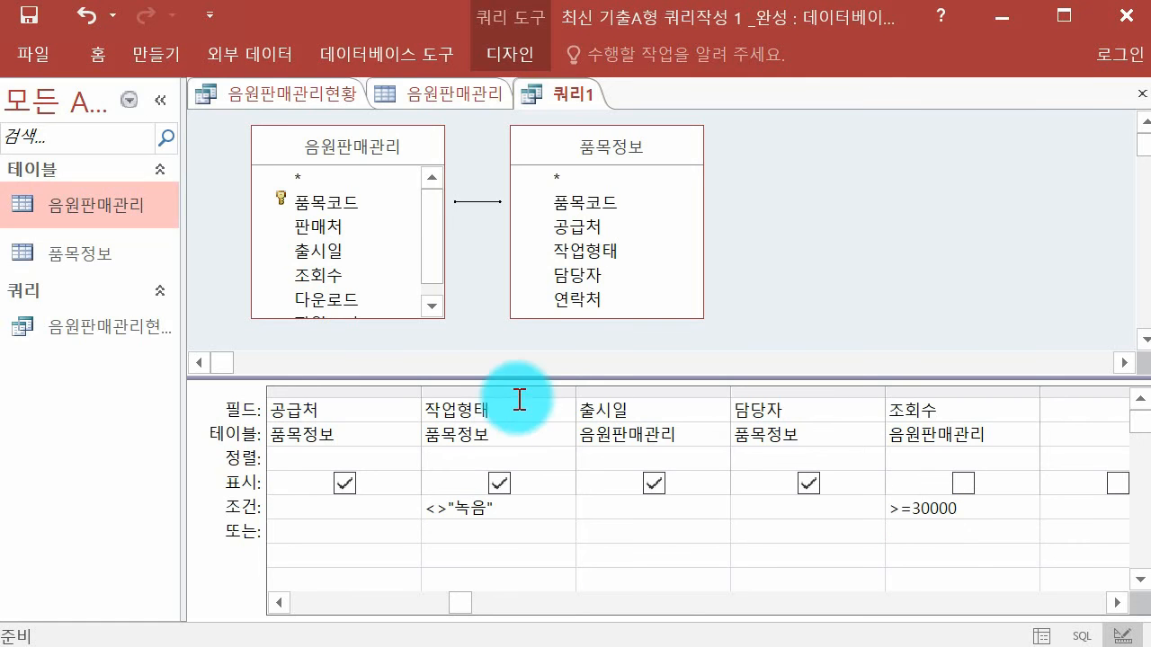
mouse_move(259, 525)
left_mouse_down()
mouse_move(186, 518)
mouse_move(268, 492)
mouse_move(271, 520)
left_mouse_up()
mouse_move(447, 512)
left_mouse_down()
mouse_move(989, 485)
mouse_move(809, 506)
left_mouse_up()
Move the >=30000 condition of the 조회수 field from the 조건 row to the 또는 row
key("ctrl+c")
key("Escape")
key("Delete")
left_click(906, 528)
key("ctrl+v")
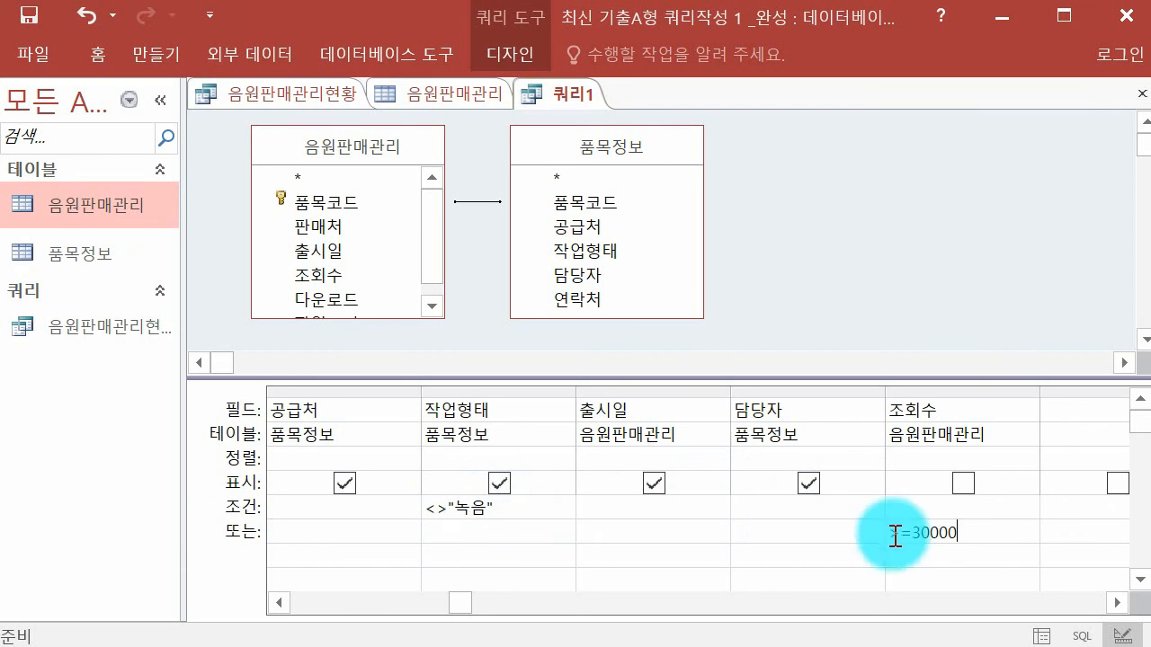
left_click_drag(270, 544, 266, 533)
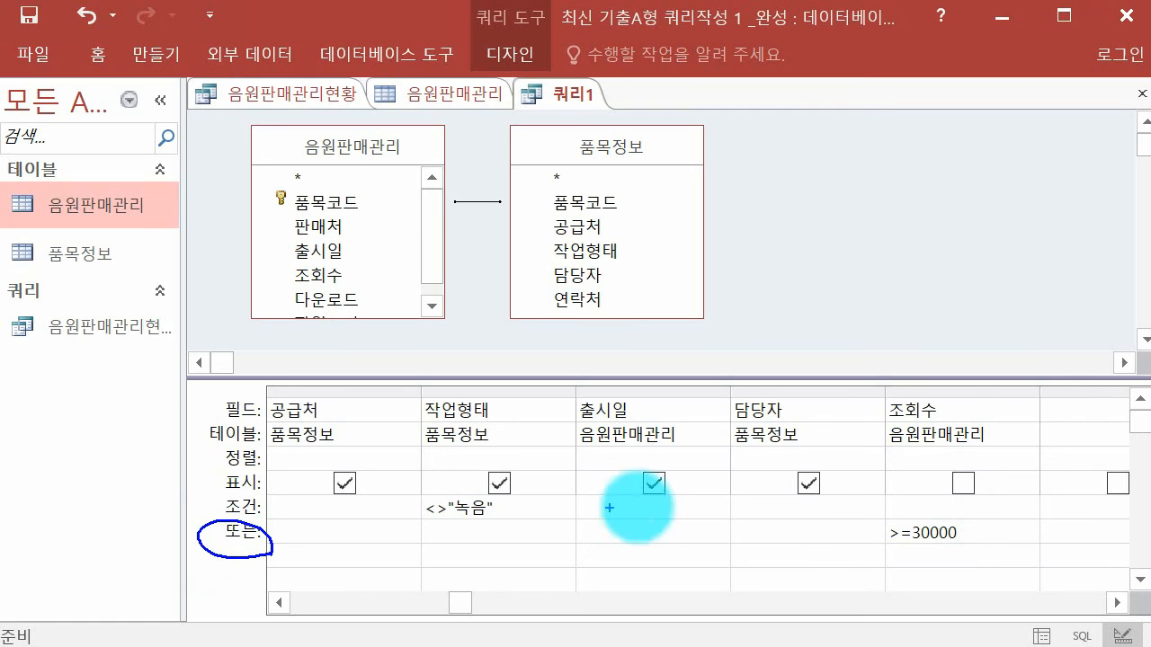
Undo moving the >=30000 condition of the 조회수 field to the 또는 row
left_click_drag(459, 504, 832, 537)
key("Escape")
key("ctrl+z")
key("ctrl+z")
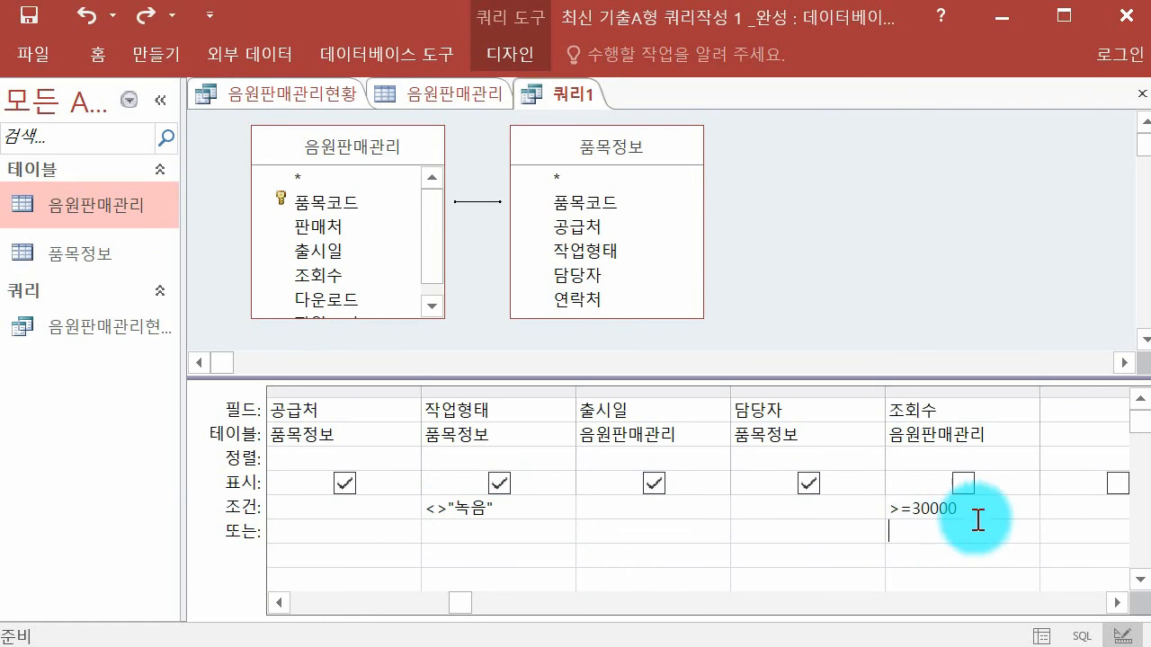
key("ctrl+2")
mouse_move(261, 520)
left_mouse_down()
mouse_move(226, 521)
mouse_move(263, 521)
left_mouse_up()
left_click_drag(473, 512, 1028, 501)
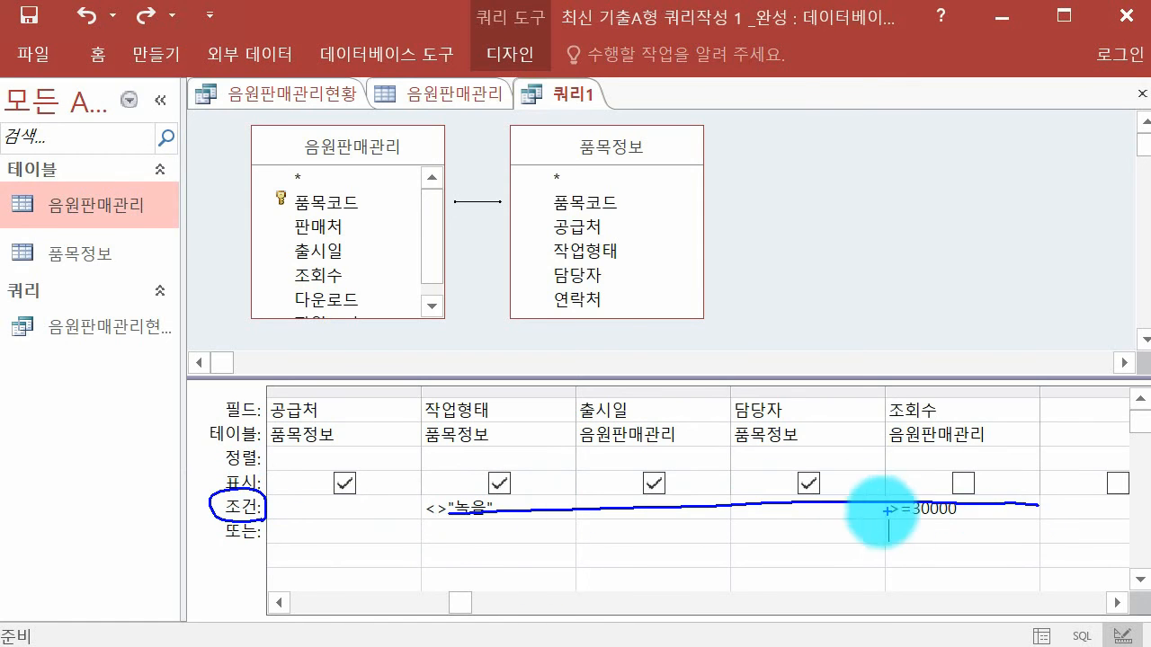
key("Escape")
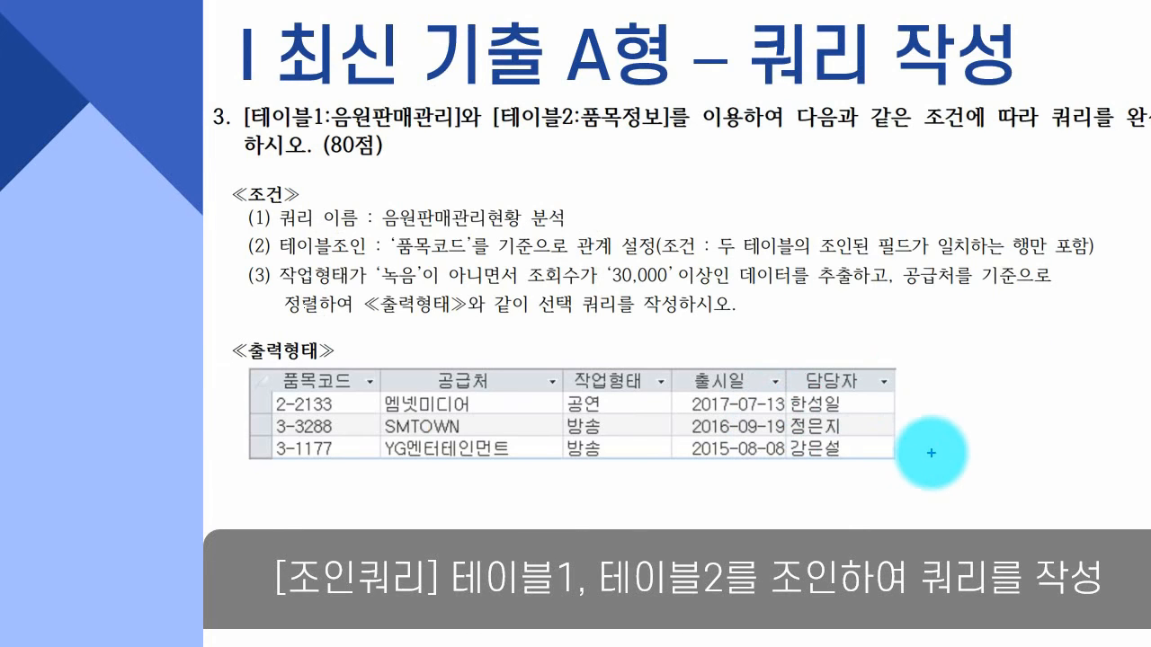
mouse_move(540, 477)
left_mouse_down()
mouse_move(378, 387)
mouse_move(522, 486)
left_mouse_up()
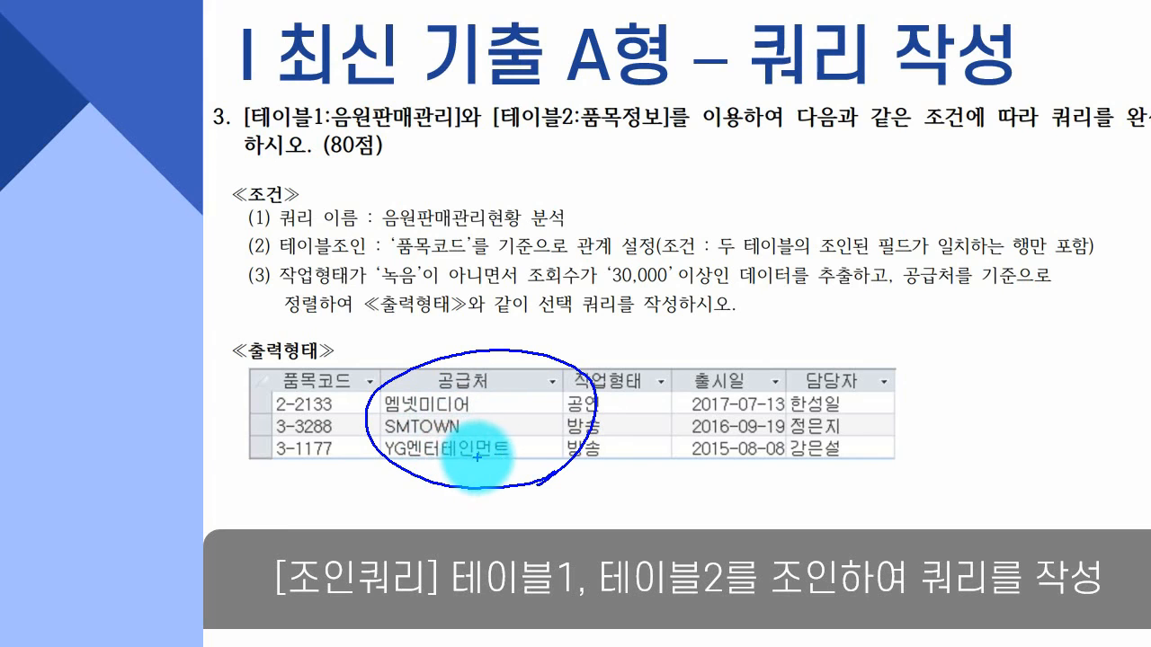
mouse_move(609, 491)
left_mouse_down()
mouse_move(673, 486)
mouse_move(758, 450)
mouse_move(836, 392)
mouse_move(957, 330)
left_mouse_up()
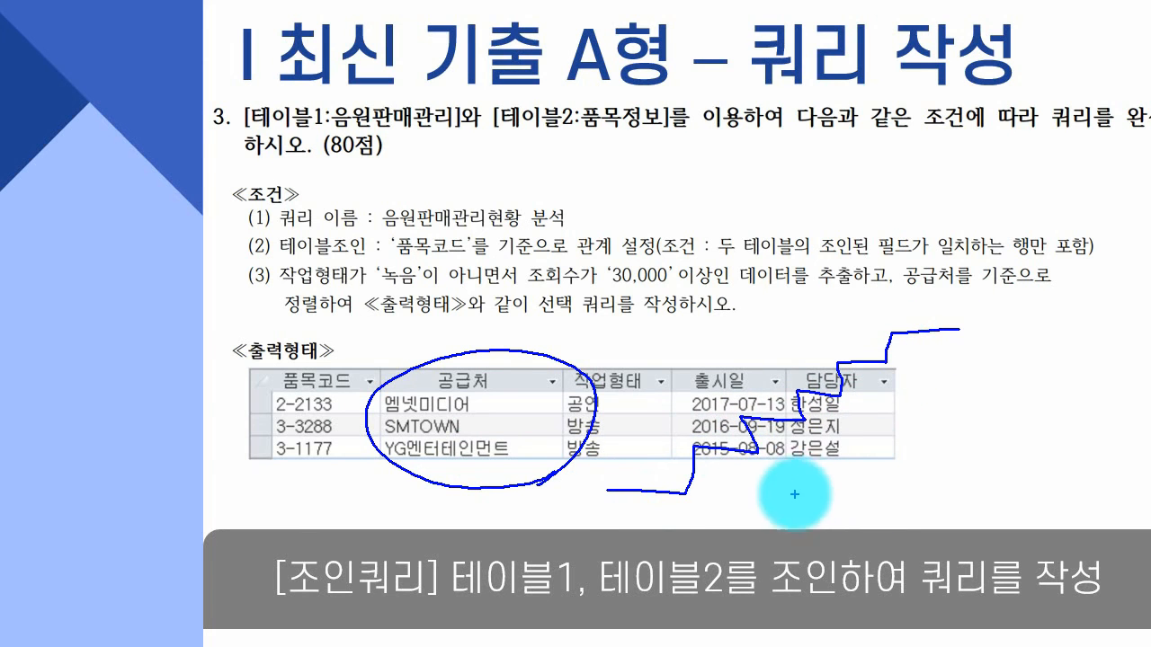
mouse_move(758, 476)
left_mouse_down()
mouse_move(798, 477)
mouse_move(798, 501)
mouse_move(838, 465)
mouse_move(829, 504)
left_mouse_up()
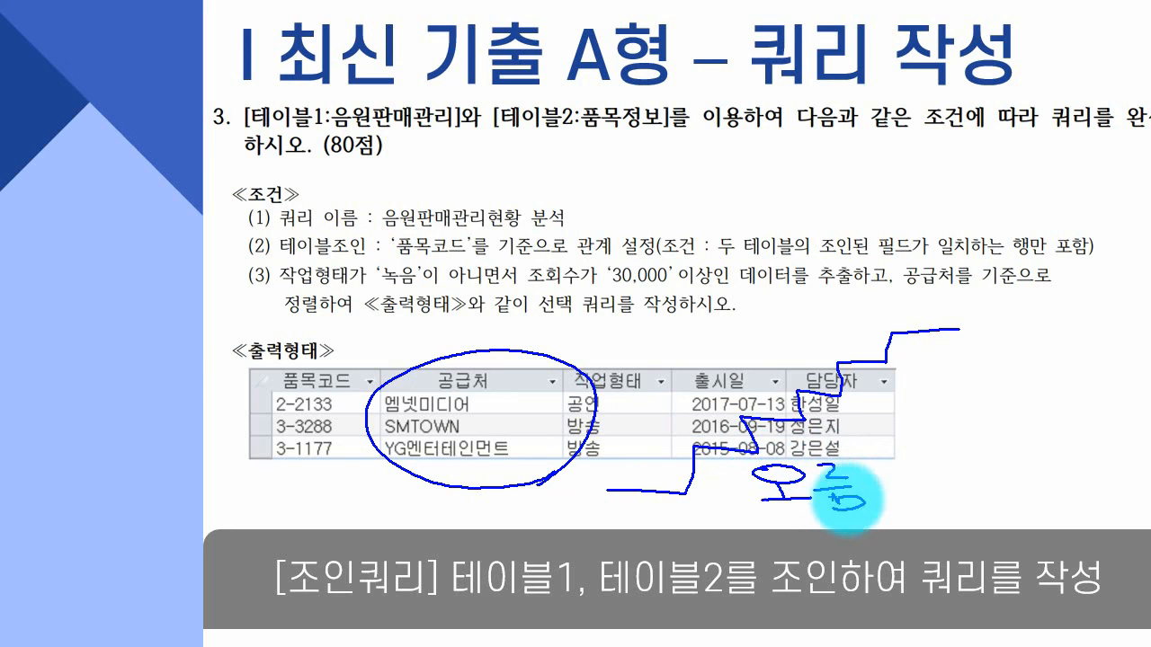
key("Escape")
Return to the Access query design and set the 공급처 field's sort order to 오름차순
key("alt+Tab")
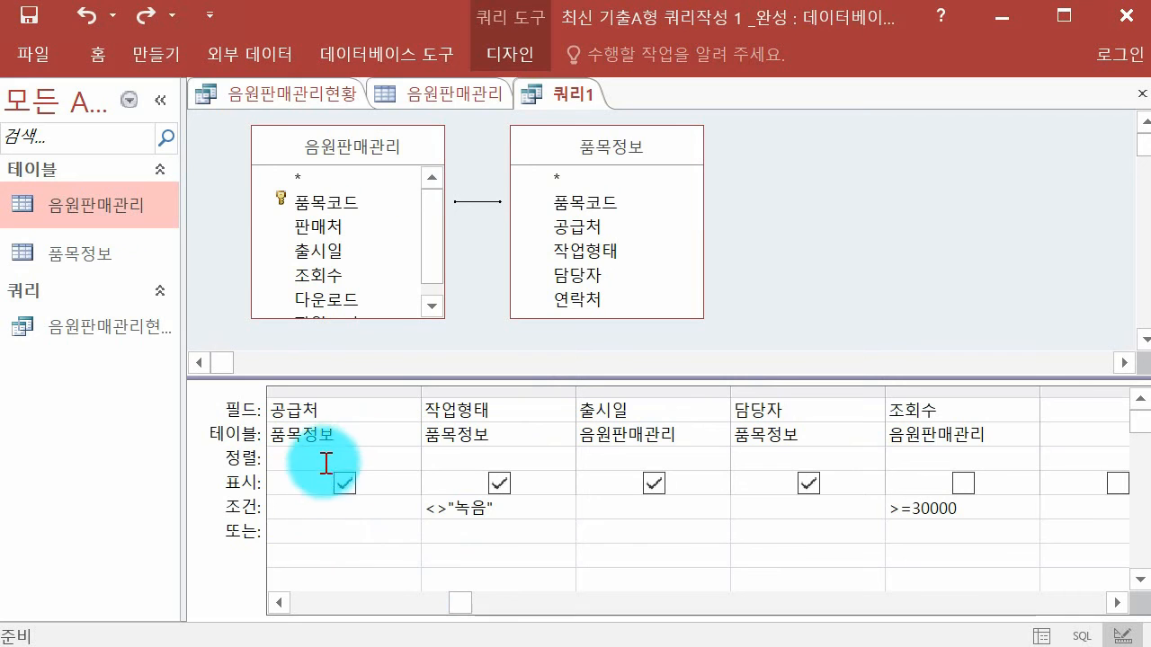
left_click(406, 458)
left_click(388, 491)
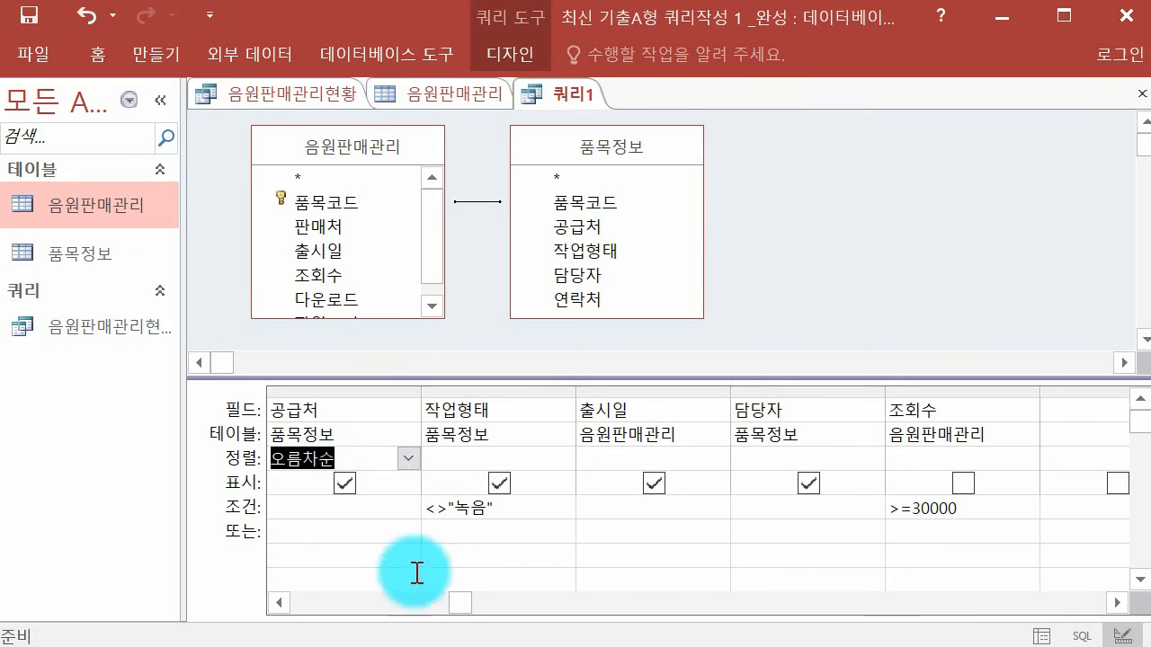
left_click_drag(465, 610, 373, 609)
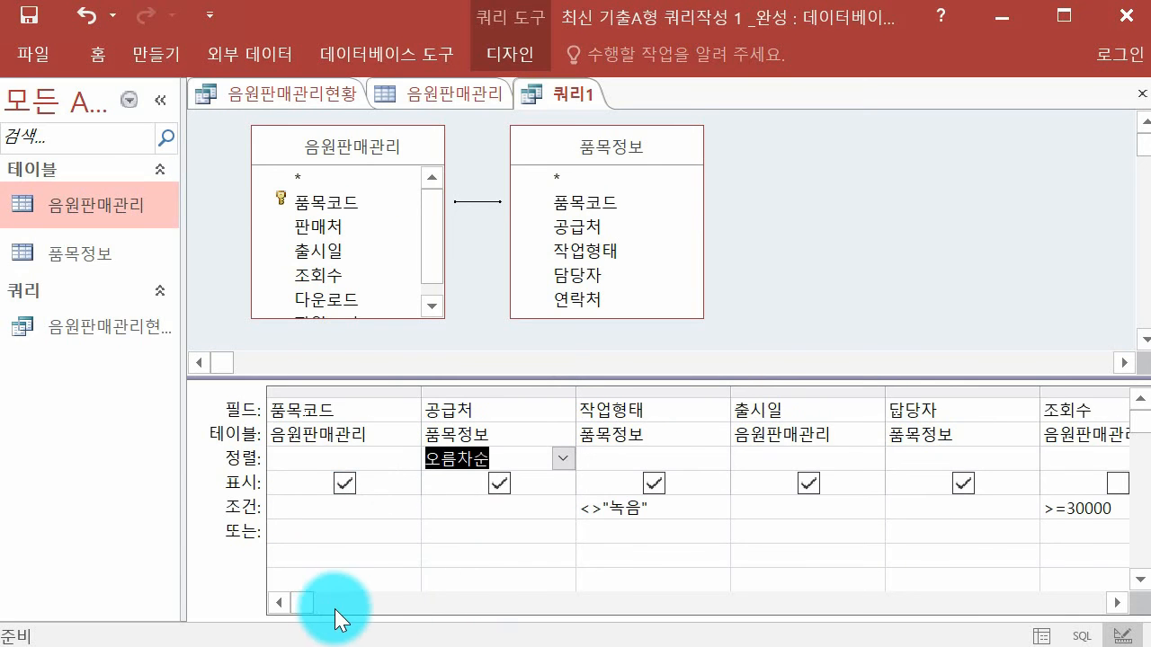
Save the query as 음원판매관리현황 분석 and close all open queries and tables
right_click(565, 89)
left_click(588, 105)
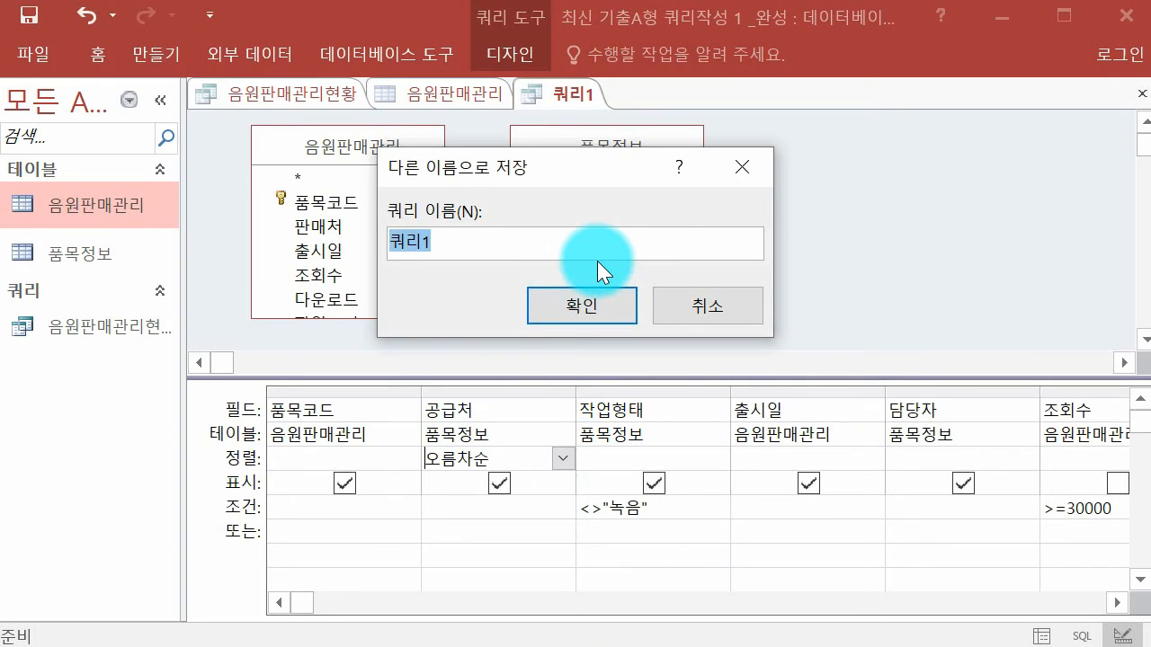
type("음원판맥")
type("관리현황 분석")
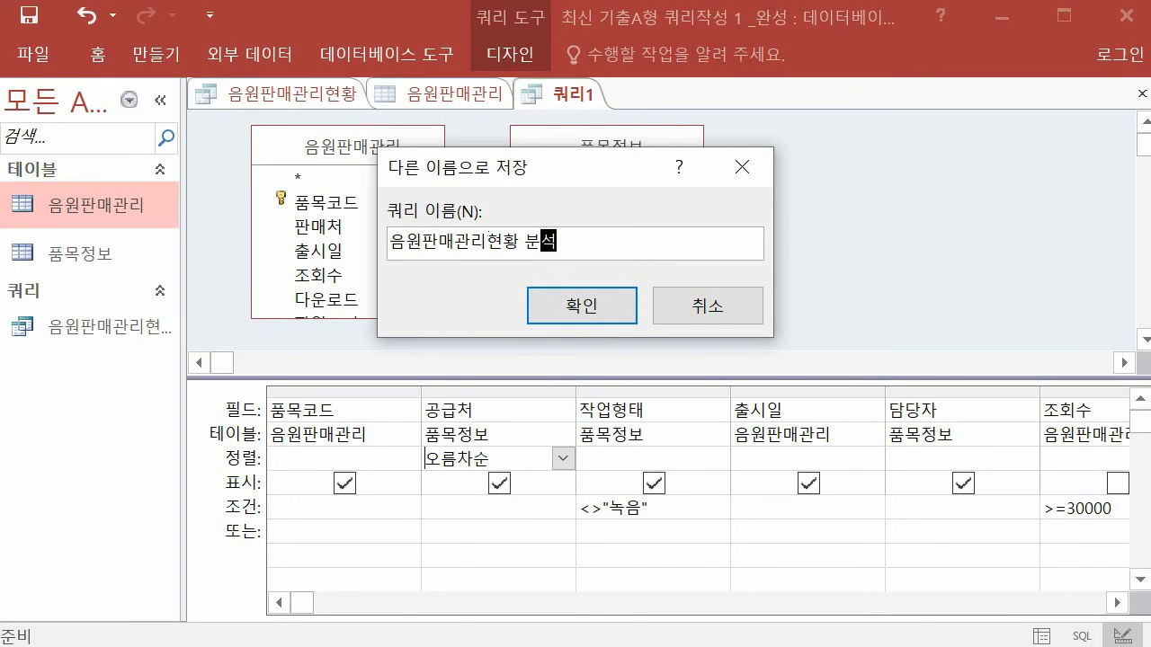
key("Return")
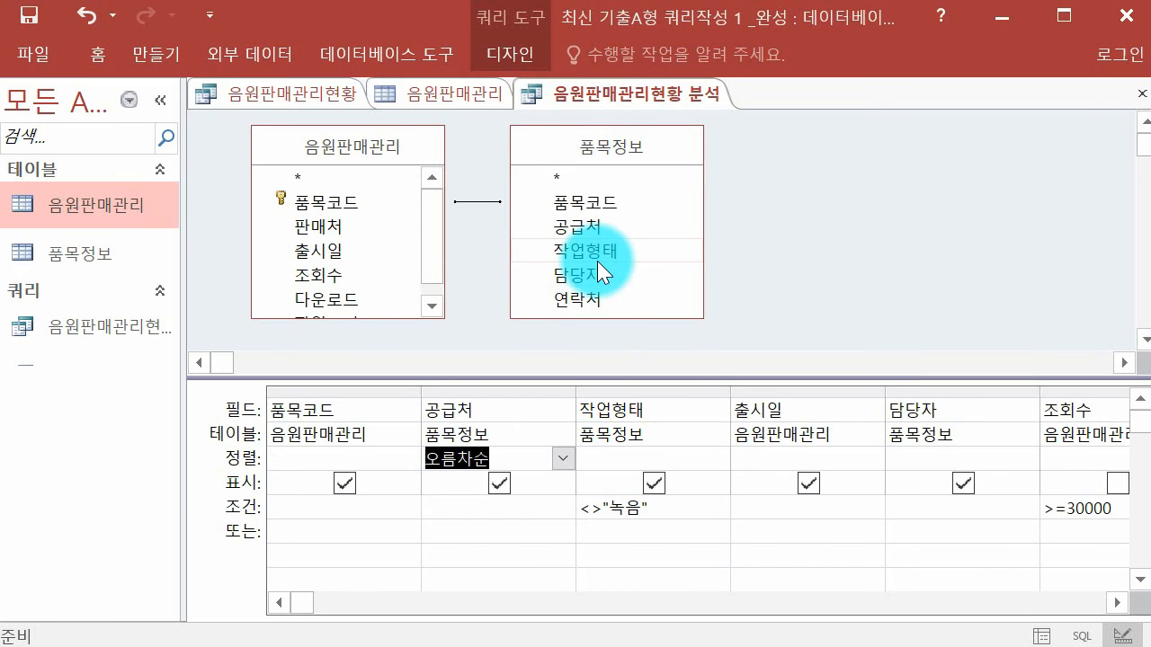
left_click(1143, 94)
left_click(1142, 94)
left_click(1143, 93)
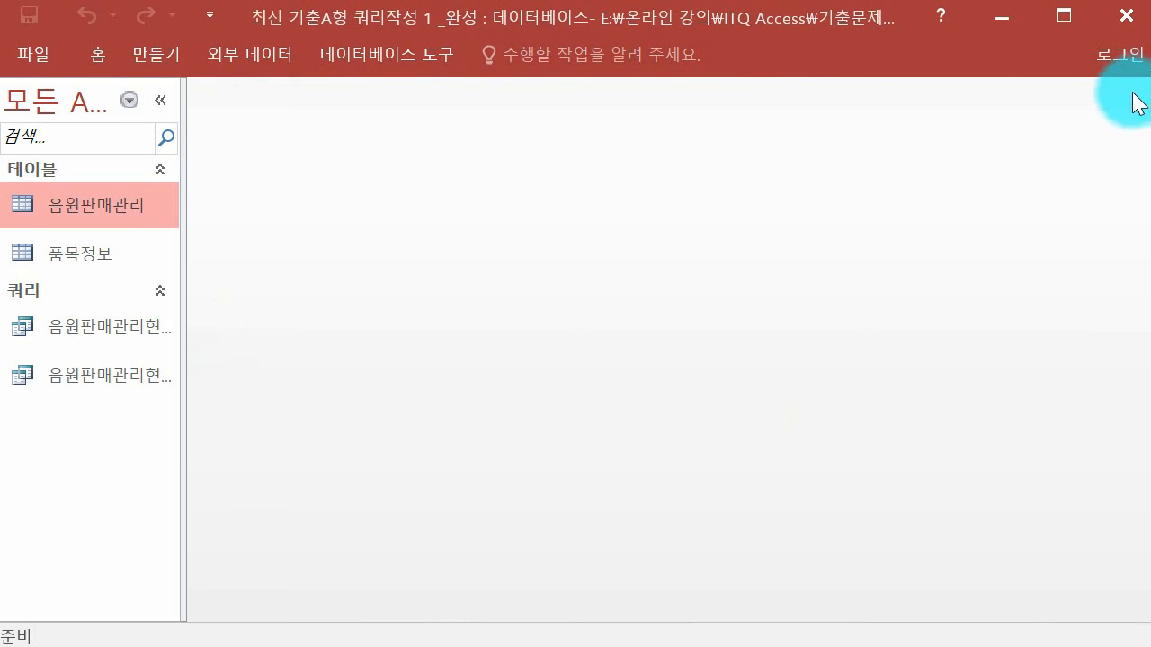
Review the output of the 음원판매관리현황 분석 query and close the database
double_click(62, 377)
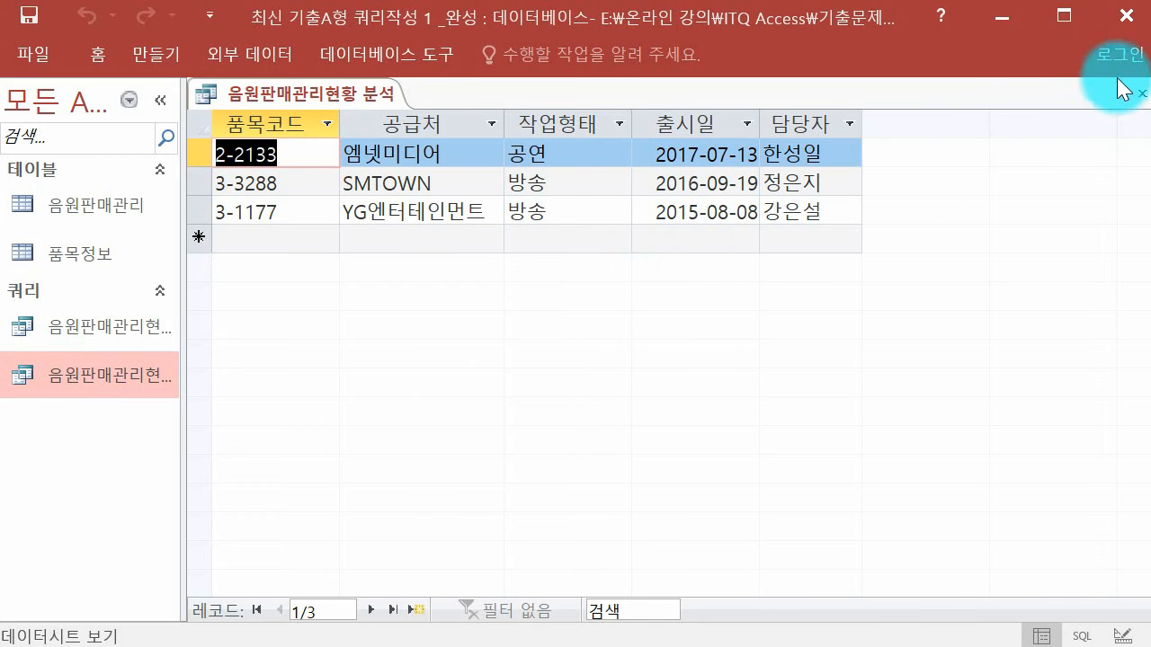
left_click(1142, 94)
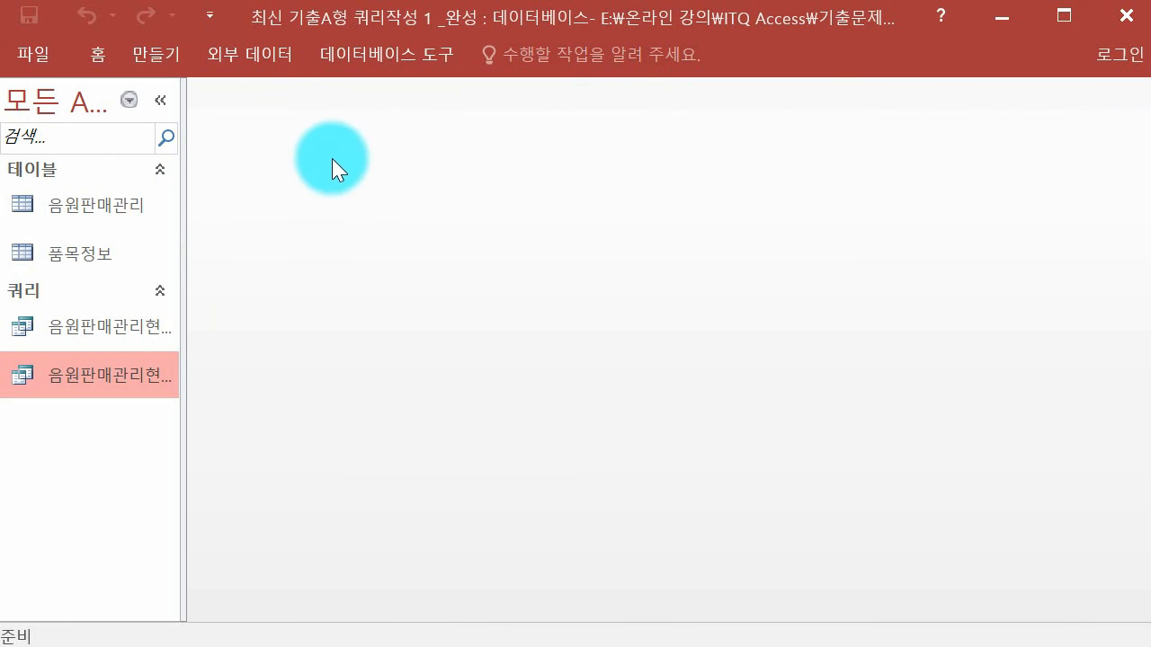
left_click(1135, 26)
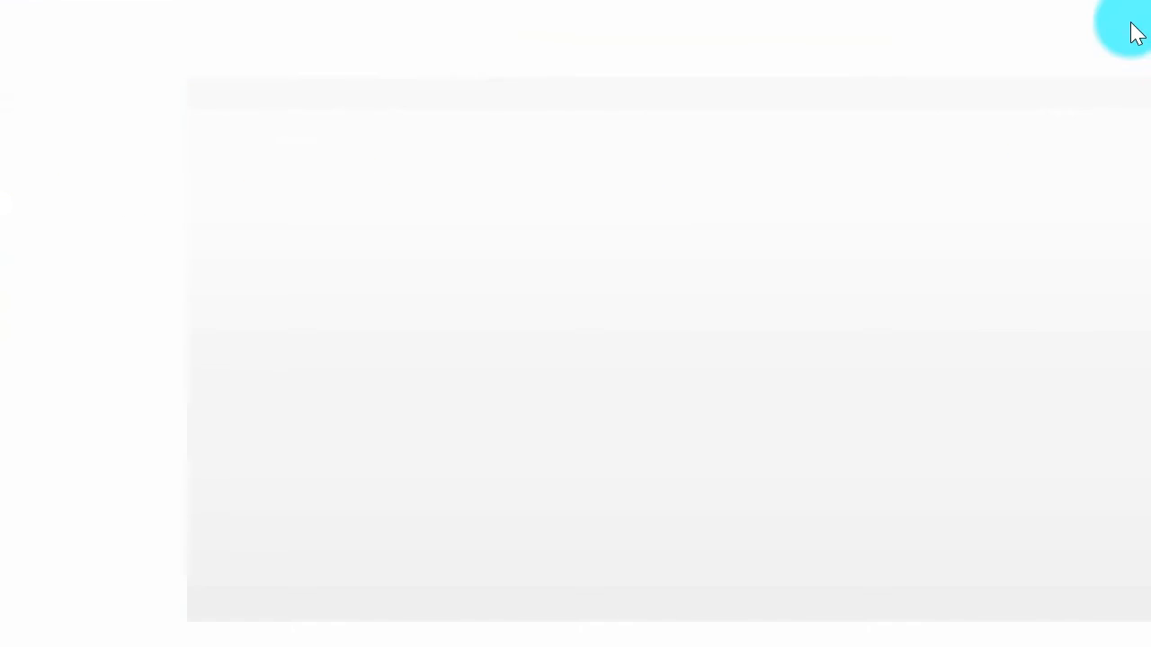
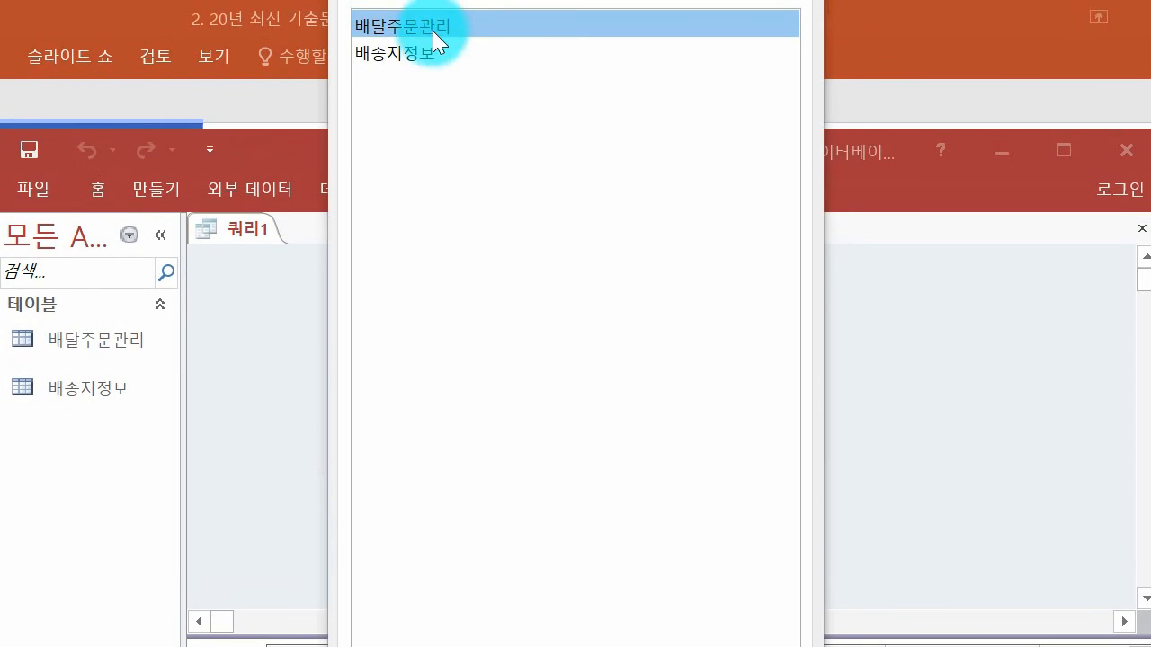
Add the 배달주문관리 table to the new query, with 주문번호 as the first field of an enlarged design grid
double_click(431, 28)
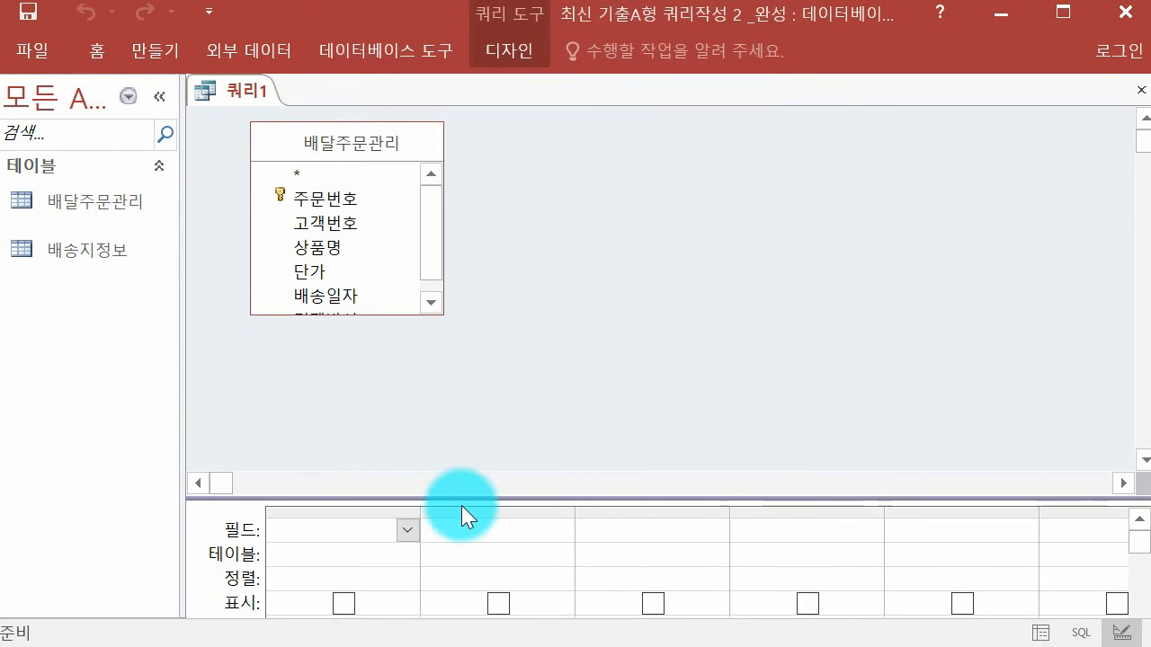
left_click_drag(460, 503, 450, 367)
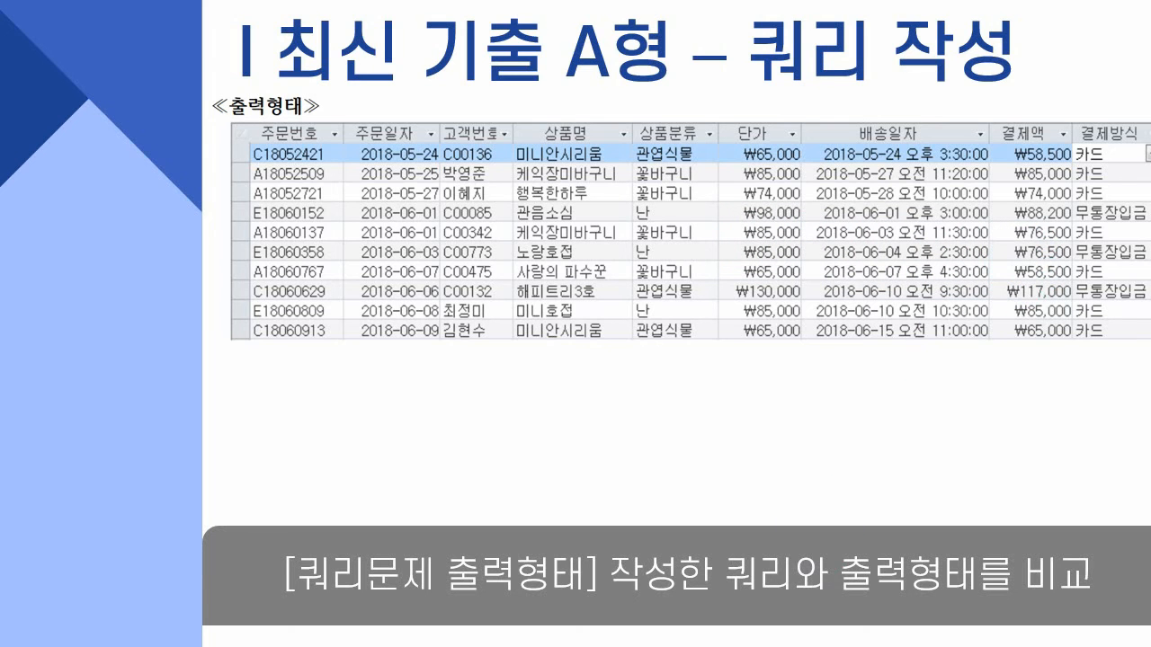
left_click(763, 643)
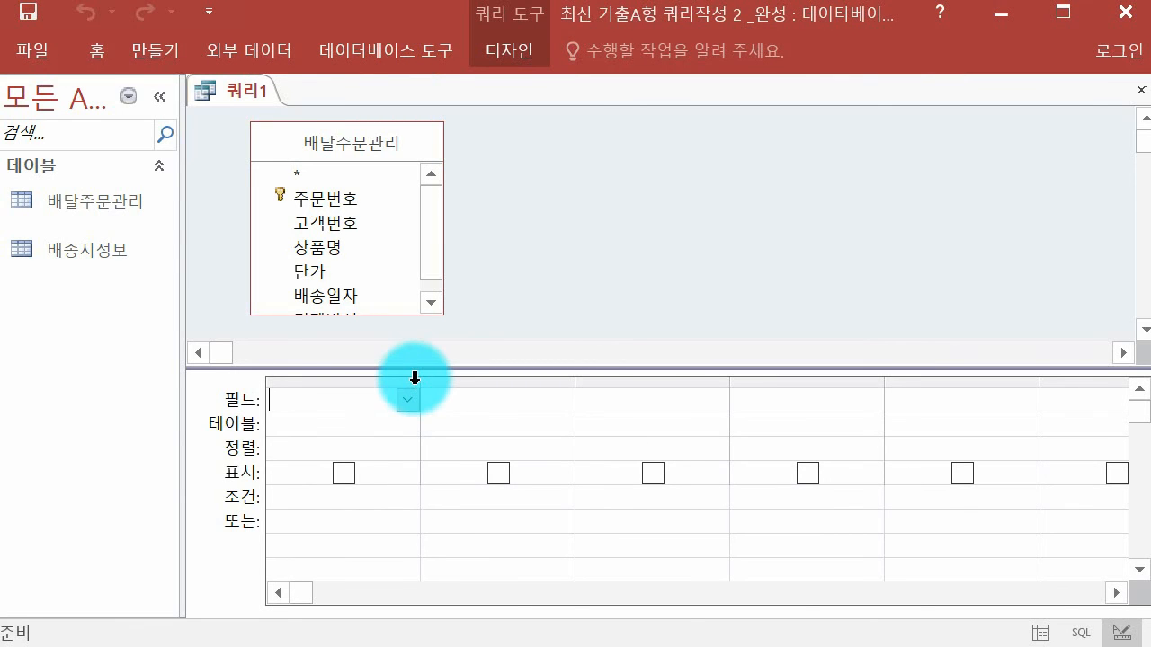
double_click(346, 202)
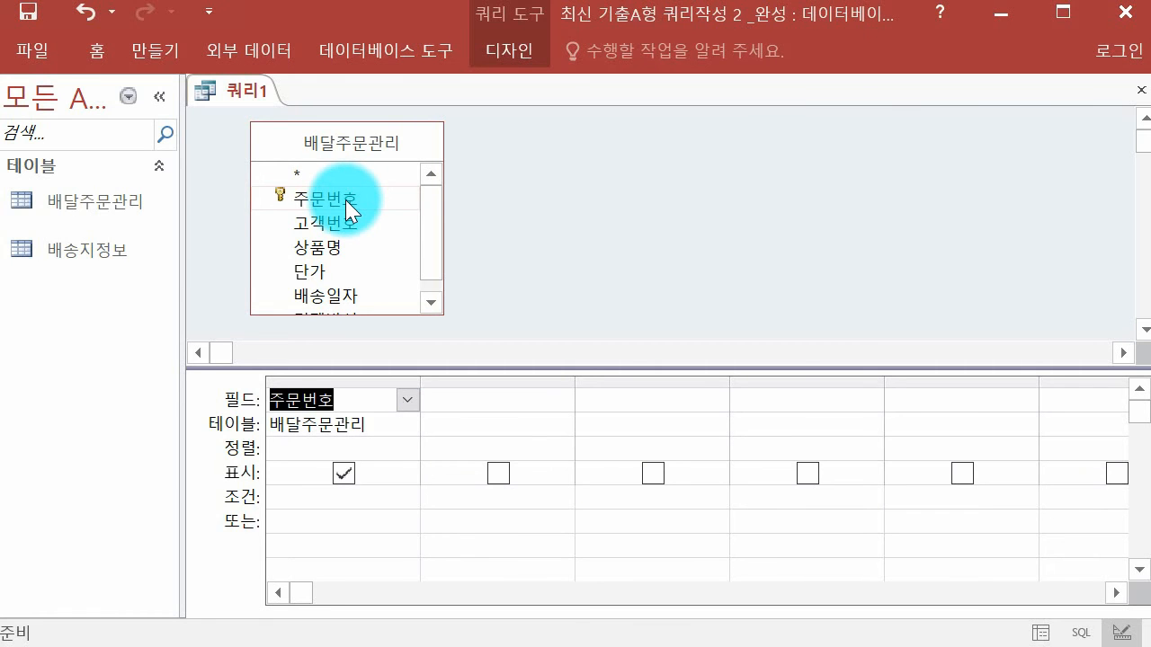
Compare the 배달주문관리 field list with the expected output and examine the 주문일자 requirements in the presentation
scroll(347, 221, "down", 1)
scroll(353, 296, "up", 1)
scroll(355, 297, "down", 1)
left_click(483, 395)
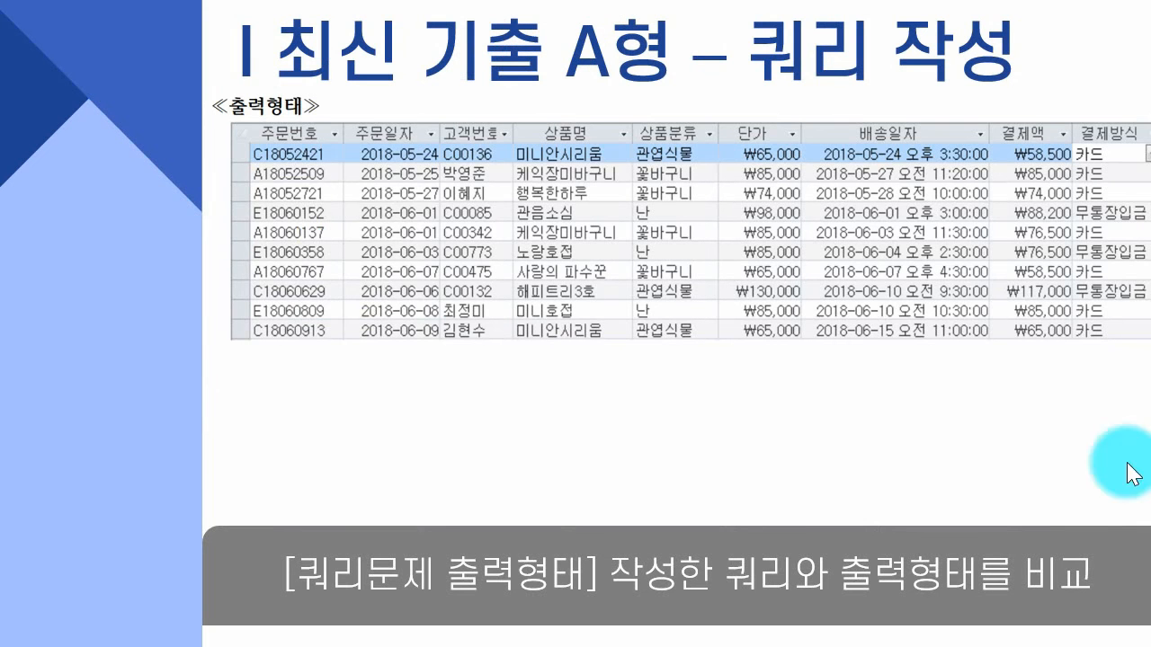
left_click(388, 362)
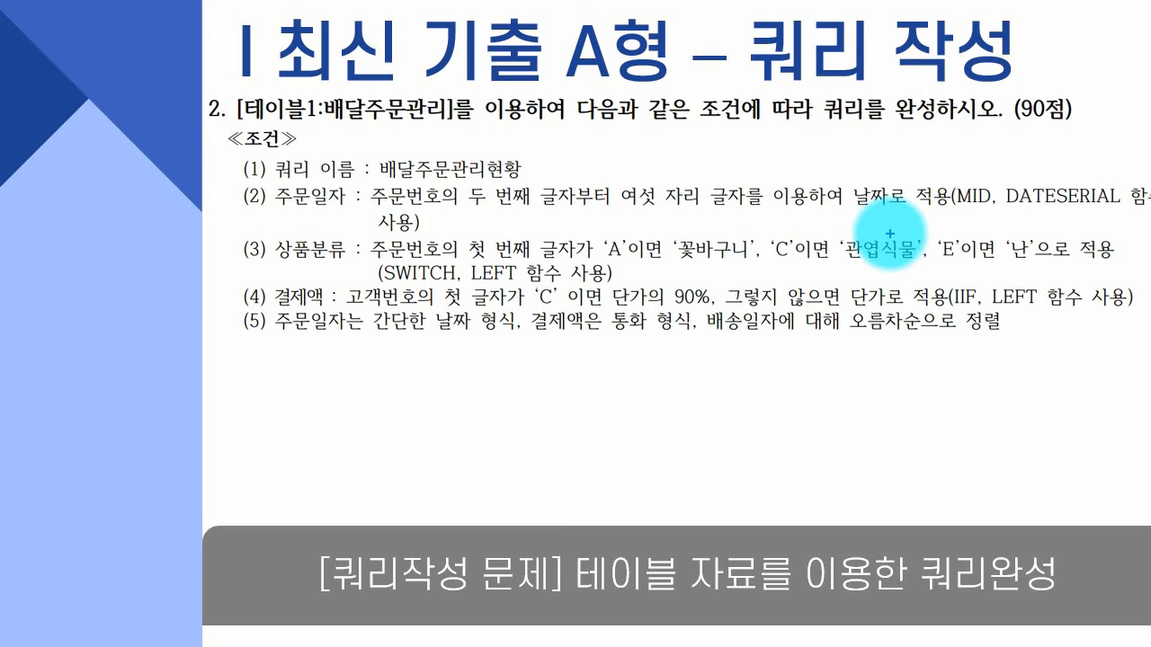
mouse_move(998, 212)
left_mouse_down()
mouse_move(933, 175)
mouse_move(1012, 191)
mouse_move(982, 207)
left_mouse_up()
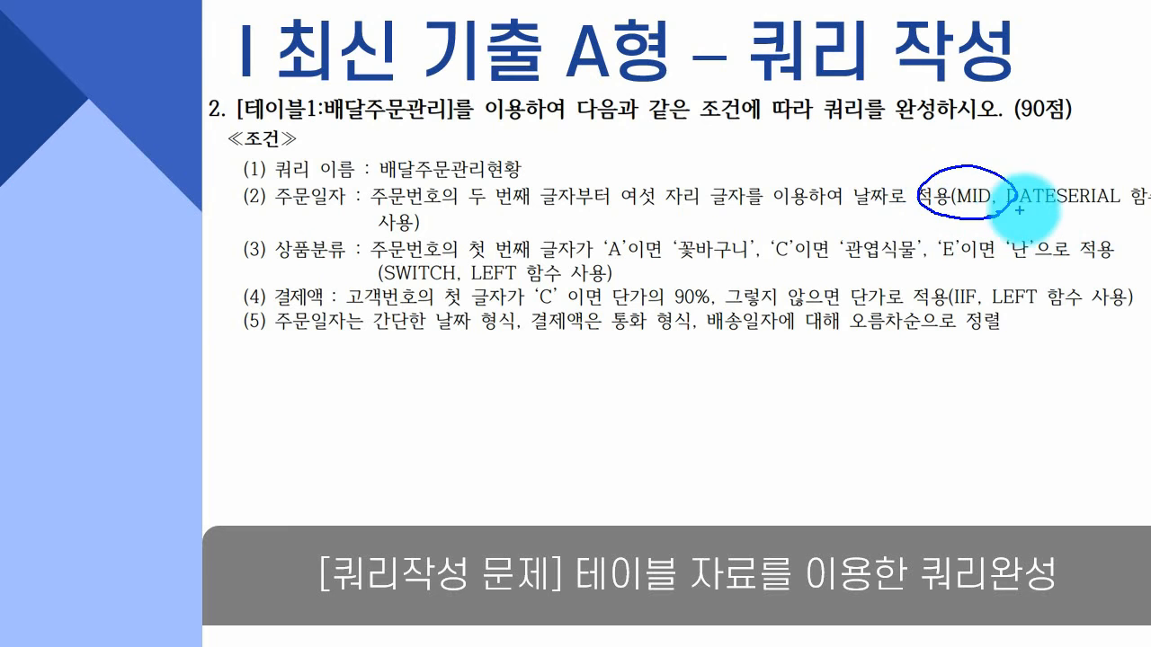
key("e")
mouse_move(1109, 218)
left_mouse_down()
mouse_move(981, 193)
mouse_move(1123, 160)
mouse_move(1107, 216)
left_mouse_up()
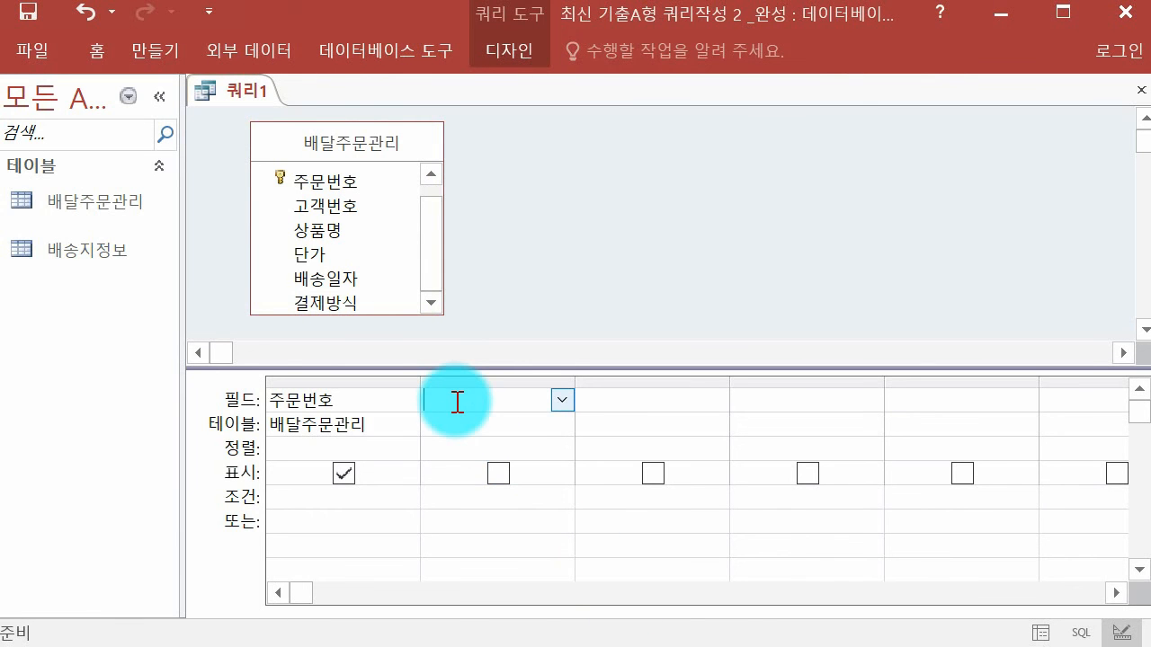
Open the 확대/축소 editor for the empty second field and set its font size to 20
right_click(457, 402)
left_click(563, 634)
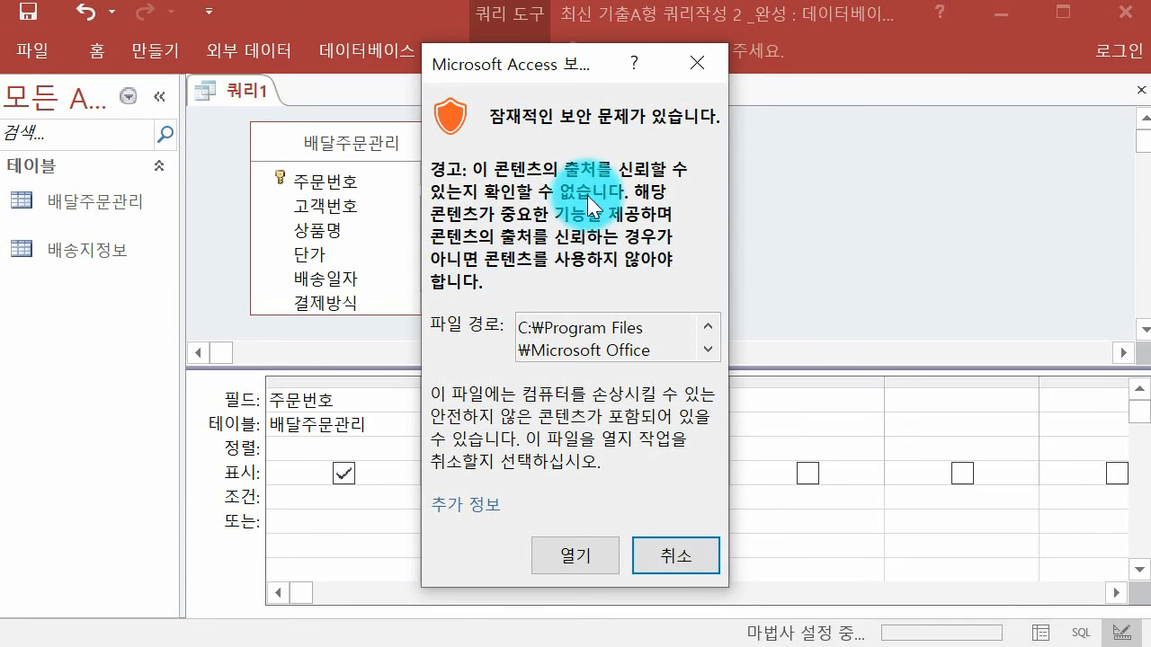
left_click(547, 553)
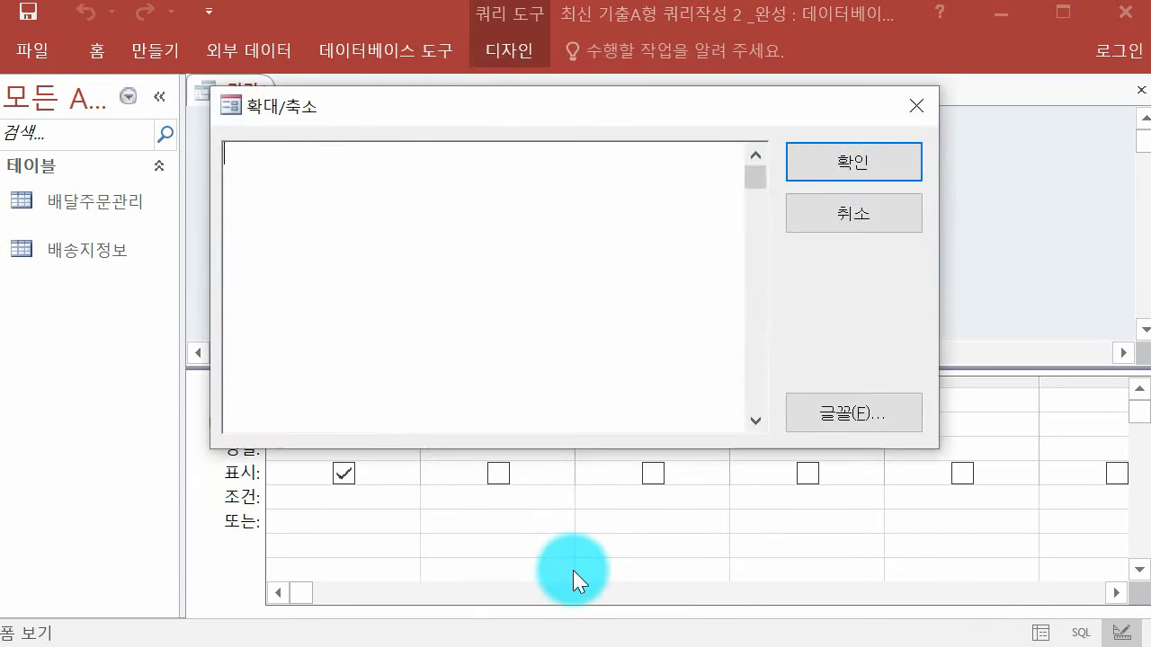
left_click(850, 423)
left_click(707, 350)
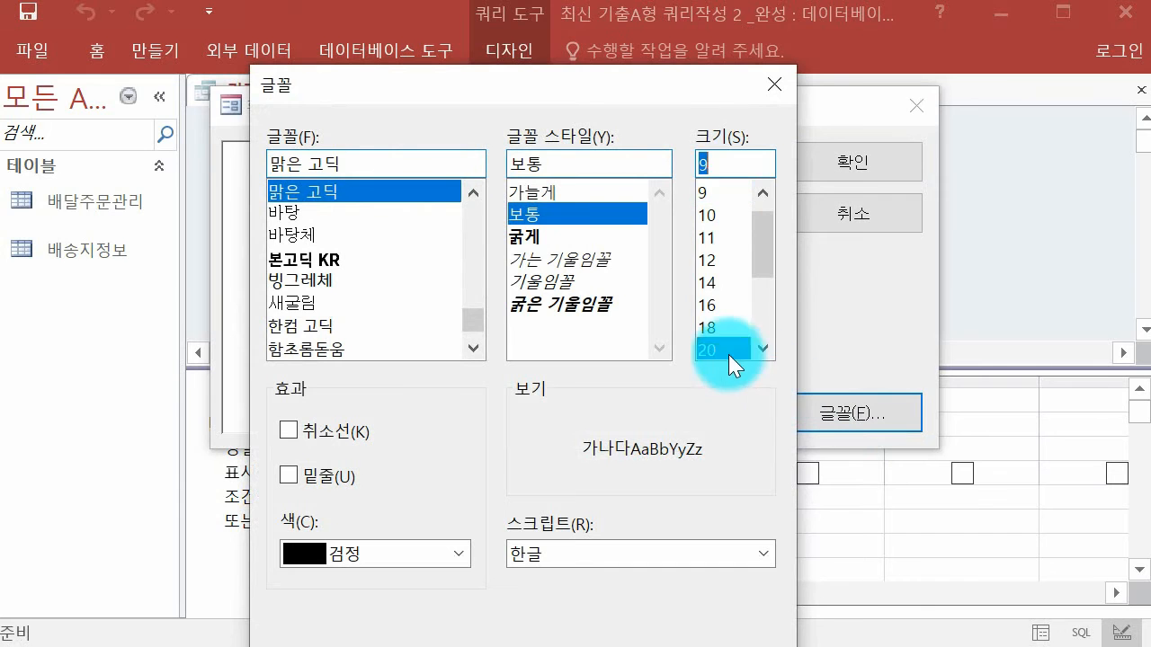
left_click_drag(499, 95, 476, 2)
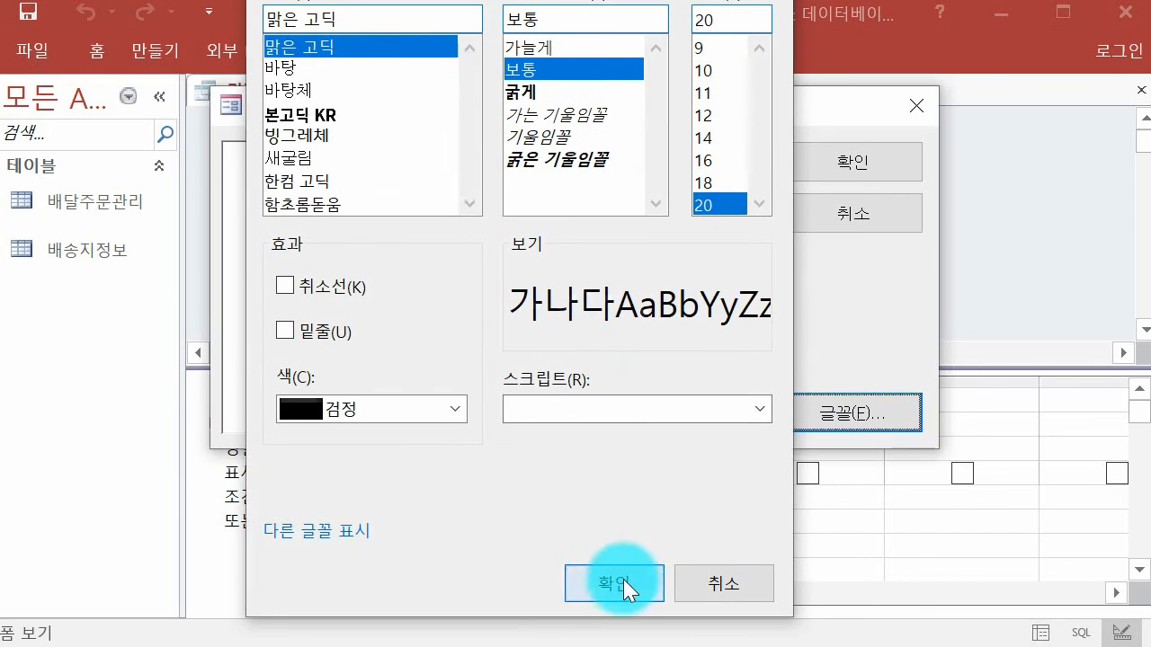
left_click(620, 582)
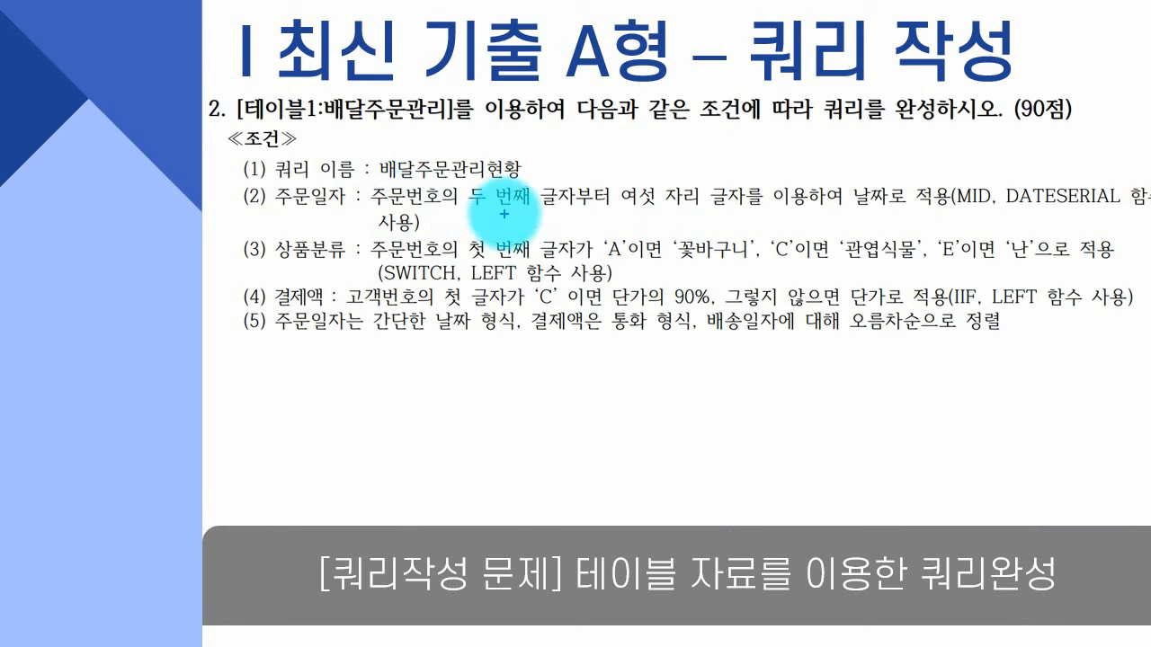
left_click_drag(461, 214, 740, 227)
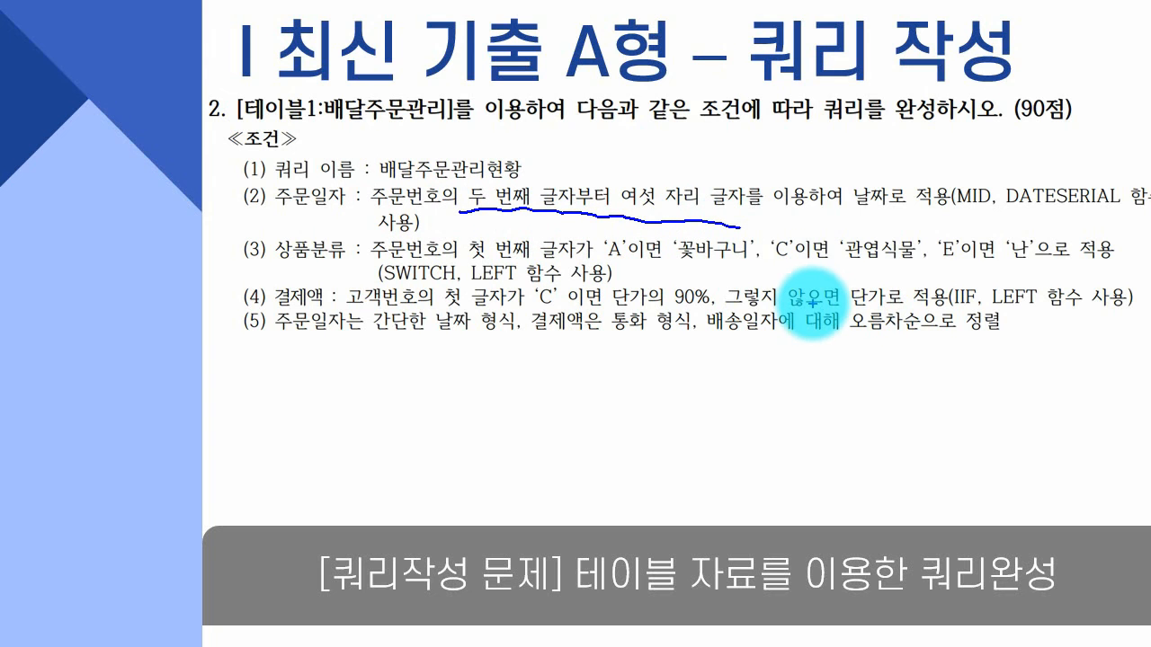
mouse_move(857, 191)
left_mouse_down()
mouse_move(862, 213)
mouse_move(897, 213)
mouse_move(969, 193)
mouse_move(852, 196)
left_mouse_up()
key("Escape")
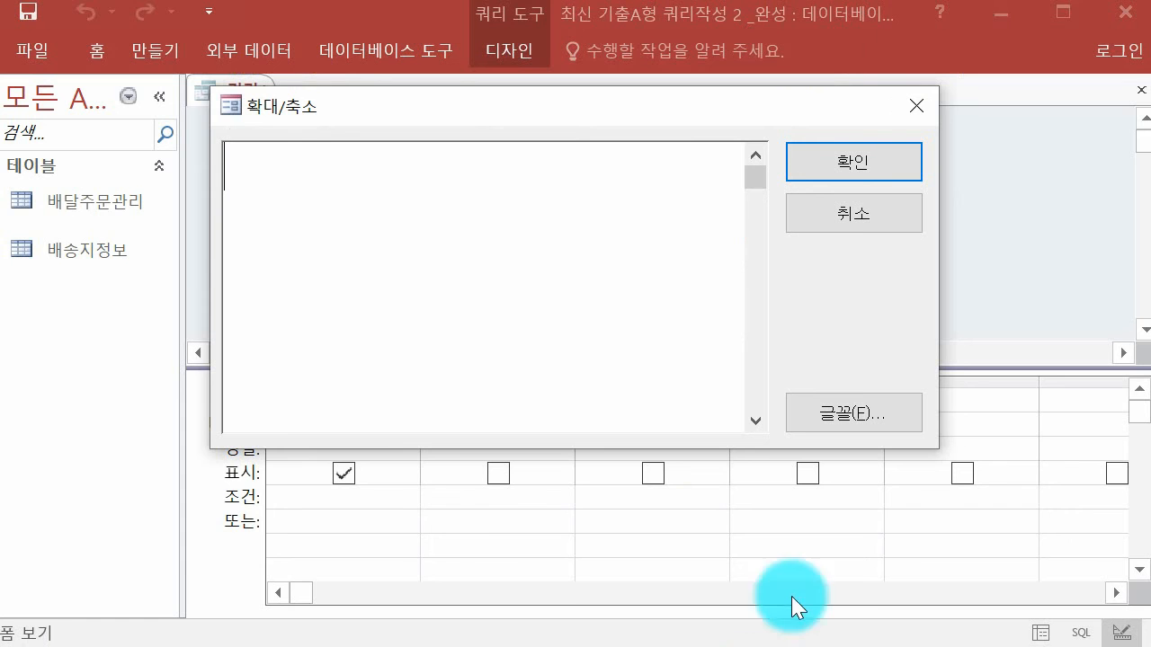
Cancel the 확대/축소 editor and open the 배달주문관리 table to examine its 주문번호 values
left_click(859, 225)
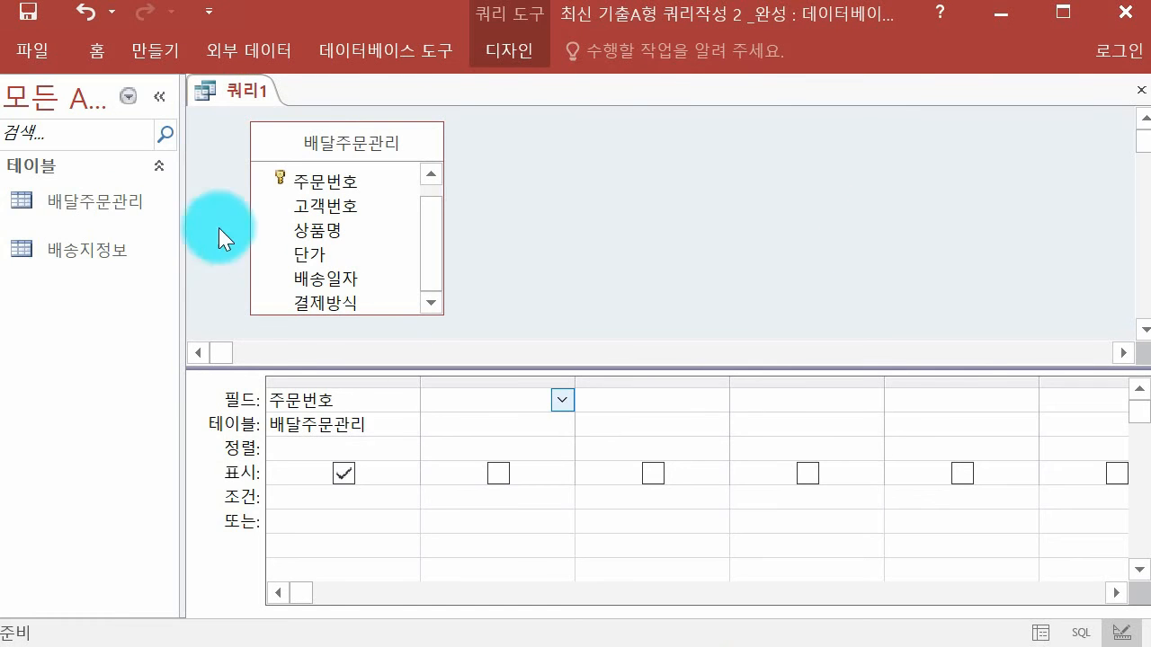
left_click(109, 215)
double_click(109, 214)
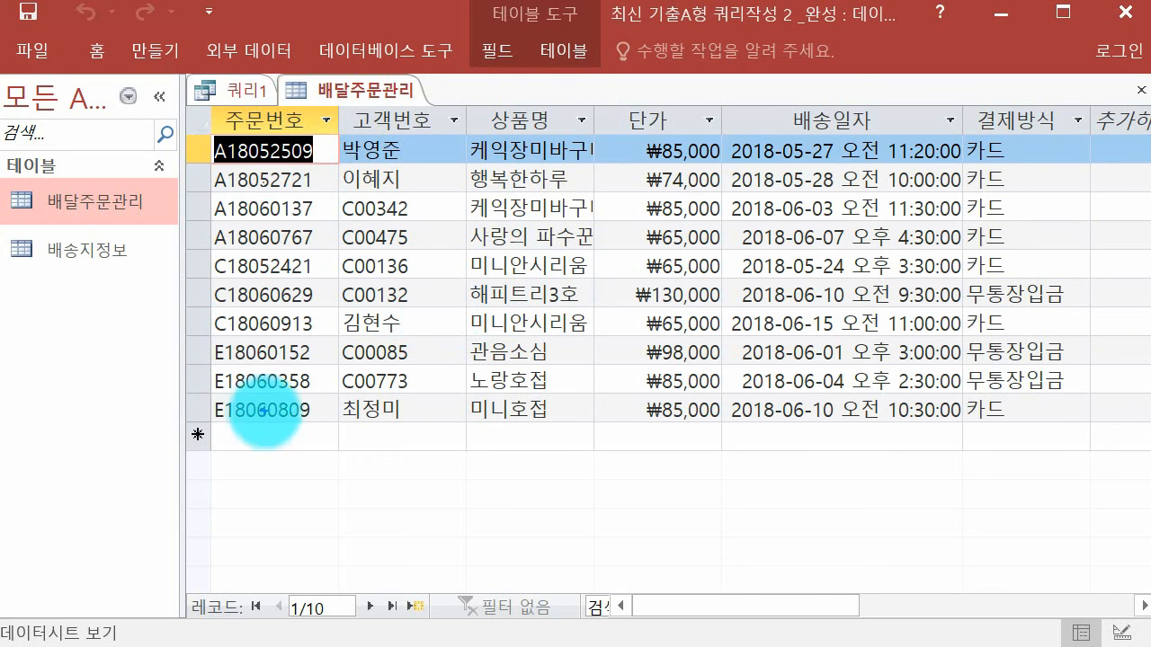
mouse_move(280, 462)
left_mouse_down()
mouse_move(319, 452)
mouse_move(401, 460)
left_mouse_up()
mouse_move(474, 451)
left_mouse_down()
mouse_move(524, 457)
mouse_move(520, 439)
left_mouse_up()
left_click_drag(255, 499, 567, 488)
mouse_move(202, 453)
left_mouse_down()
mouse_move(244, 451)
mouse_move(236, 475)
left_mouse_up()
mouse_move(206, 465)
left_mouse_down()
mouse_move(235, 463)
mouse_move(197, 490)
left_mouse_up()
left_click_drag(187, 443, 260, 486)
mouse_move(224, 430)
left_mouse_down()
mouse_move(326, 429)
mouse_move(329, 501)
mouse_move(226, 462)
mouse_move(334, 489)
mouse_move(288, 509)
mouse_move(290, 547)
mouse_move(411, 542)
mouse_move(437, 560)
left_mouse_up()
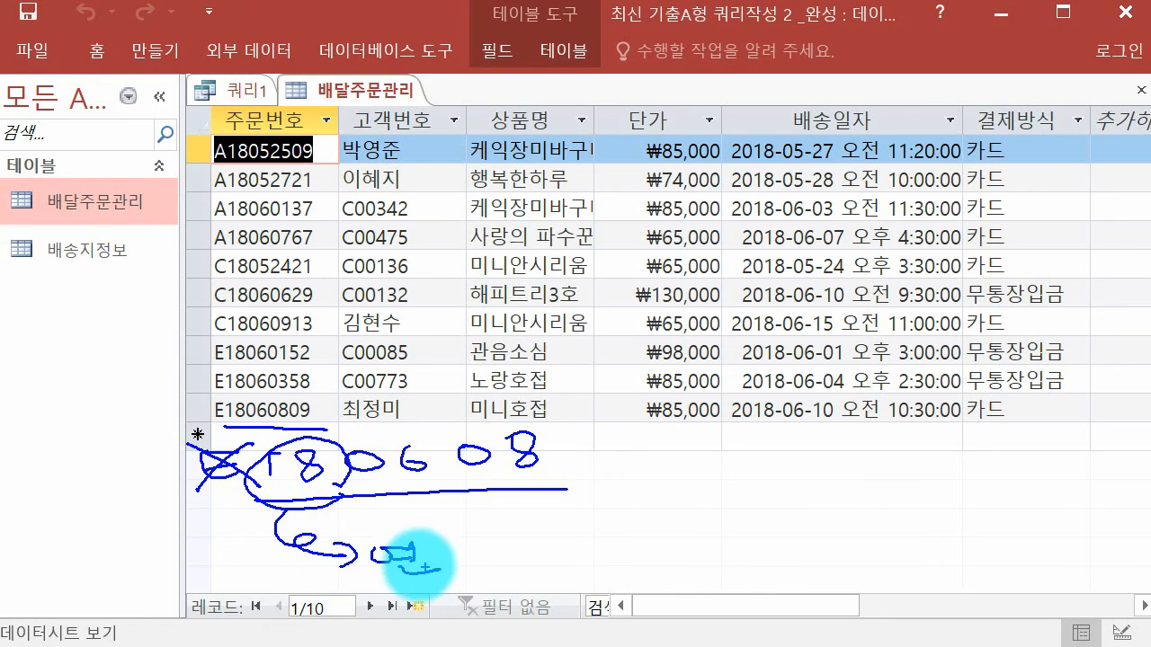
mouse_move(335, 463)
left_mouse_down()
mouse_move(419, 468)
mouse_move(393, 385)
mouse_move(437, 380)
mouse_move(488, 334)
mouse_move(494, 360)
mouse_move(519, 374)
left_mouse_up()
mouse_move(546, 440)
left_mouse_down()
mouse_move(488, 457)
mouse_move(560, 441)
mouse_move(534, 453)
mouse_move(609, 473)
mouse_move(716, 475)
mouse_move(736, 492)
left_mouse_up()
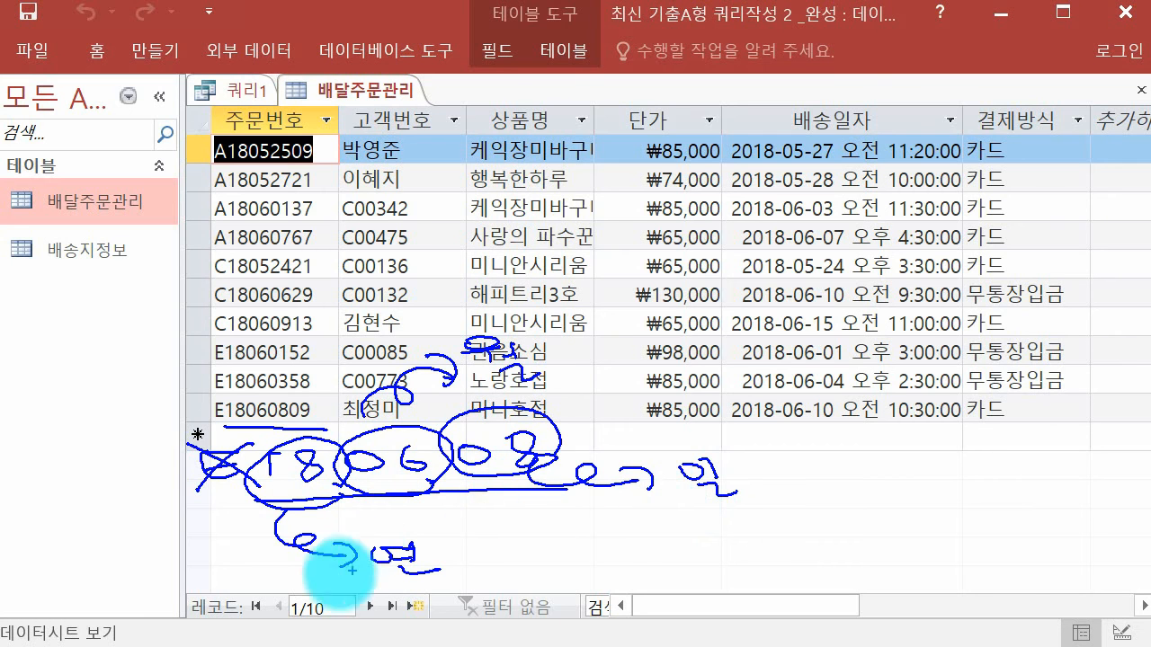
mouse_move(393, 504)
left_mouse_down()
mouse_move(531, 421)
mouse_move(360, 414)
mouse_move(226, 482)
mouse_move(493, 475)
left_mouse_up()
left_click_drag(386, 584, 484, 581)
left_click_drag(449, 419, 582, 413)
left_click_drag(689, 508, 785, 501)
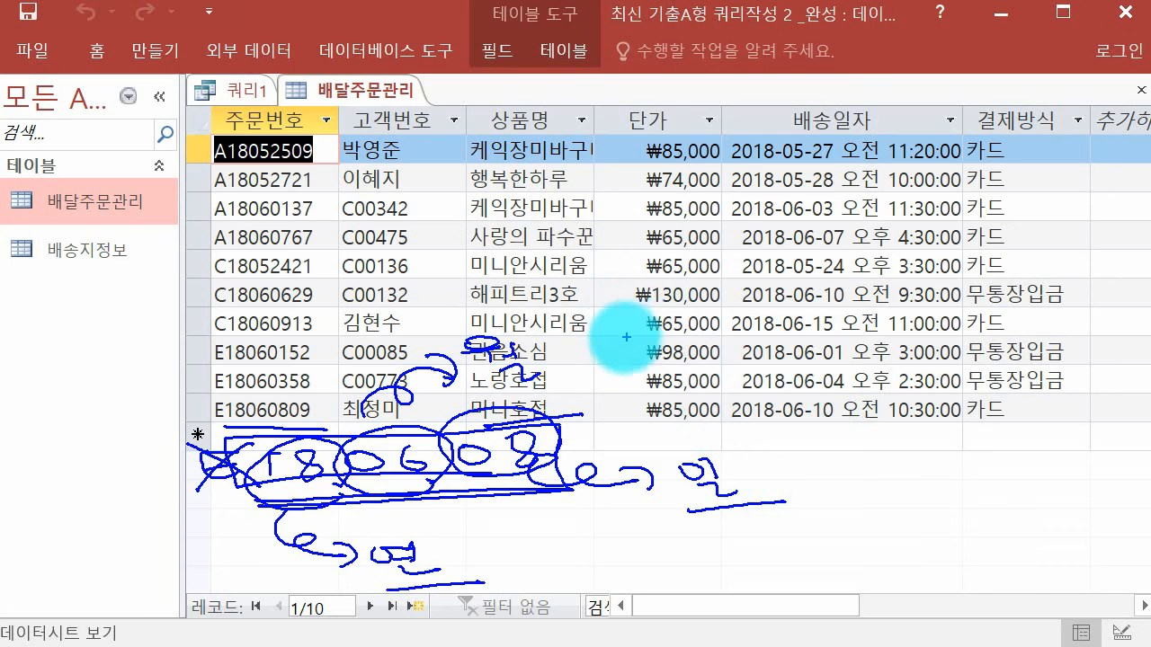
key("Escape")
Return to the 쿼리1 design and open the 확대/축소 editor for the empty field after 주문번호
left_click(251, 96)
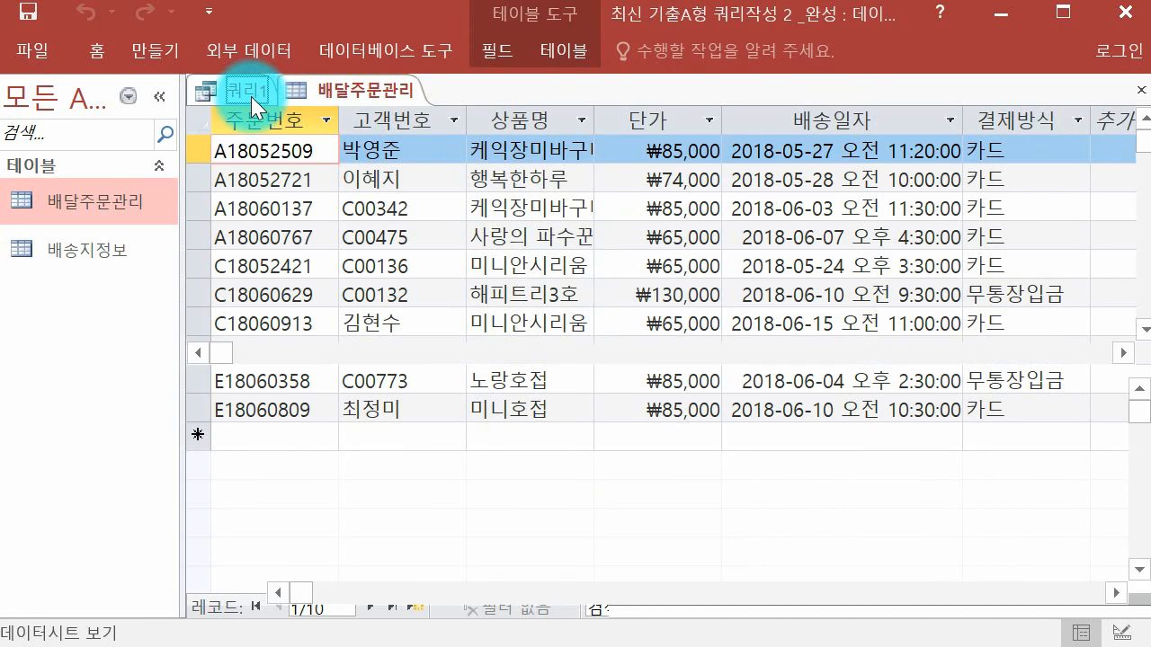
right_click(456, 404)
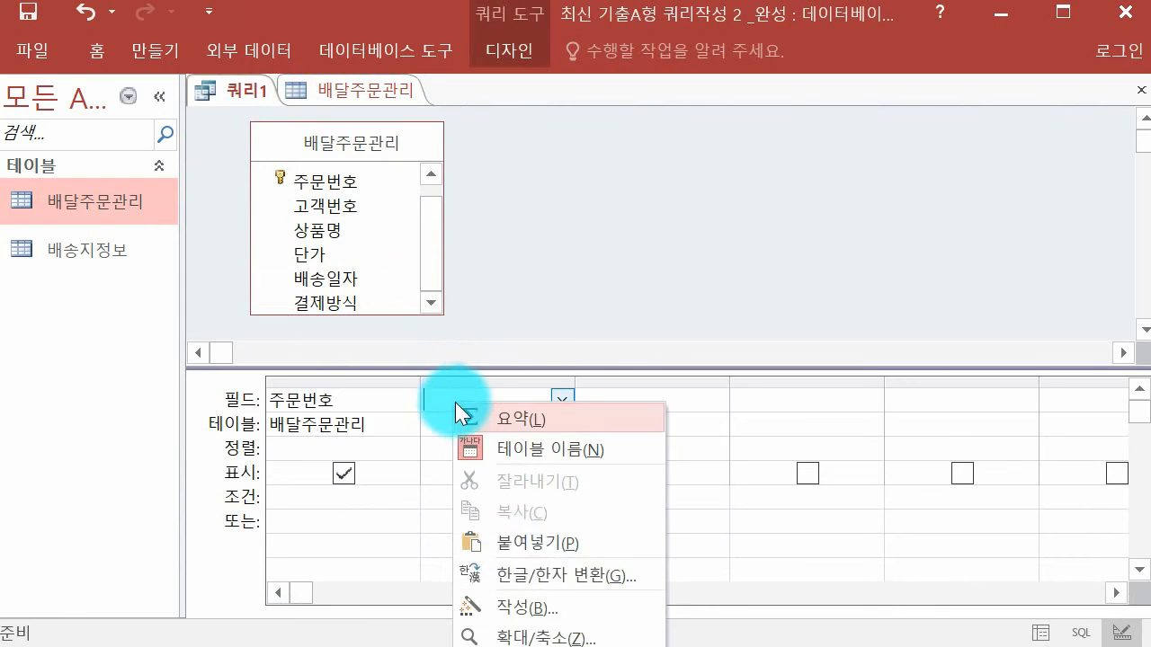
left_click(535, 635)
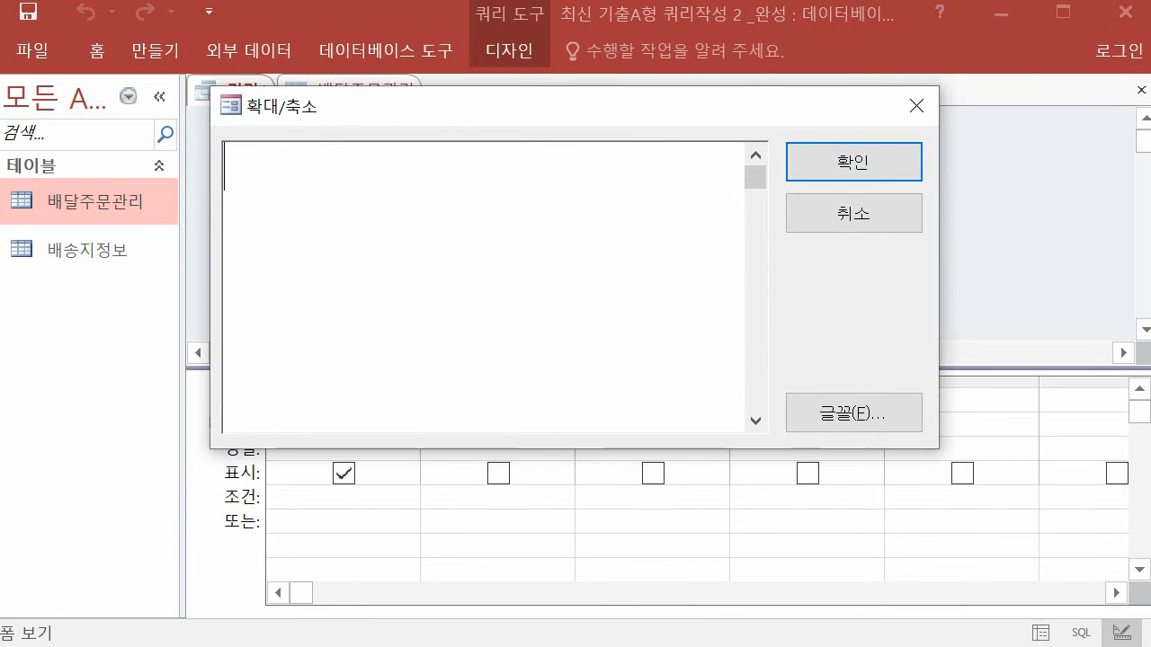
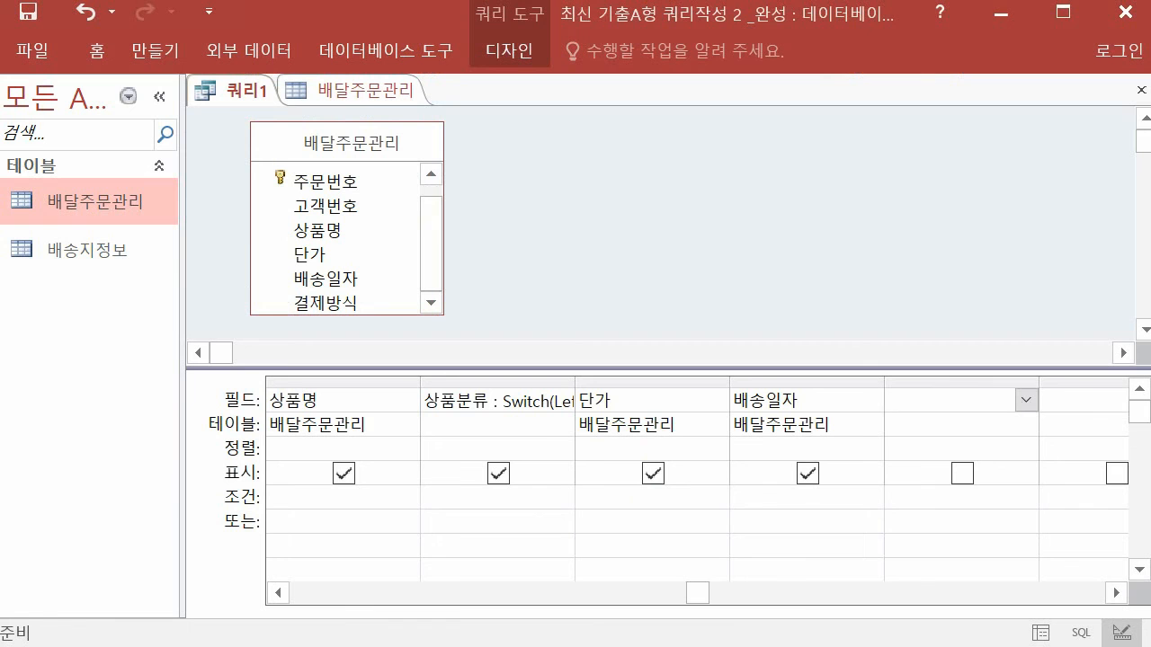
Start a calculated field after 배송일자 in the 확대/축소 editor with the expression 결제액 : Left([고객번호],1)
left_click(982, 382)
left_click(975, 401)
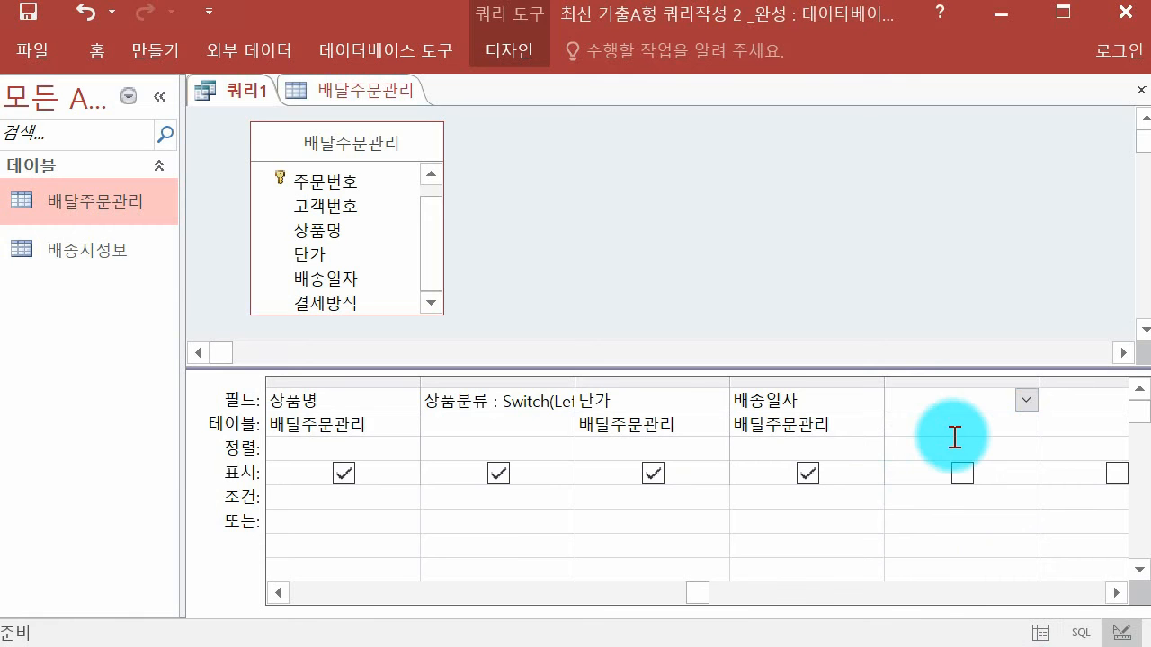
right_click(937, 399)
left_click(1012, 632)
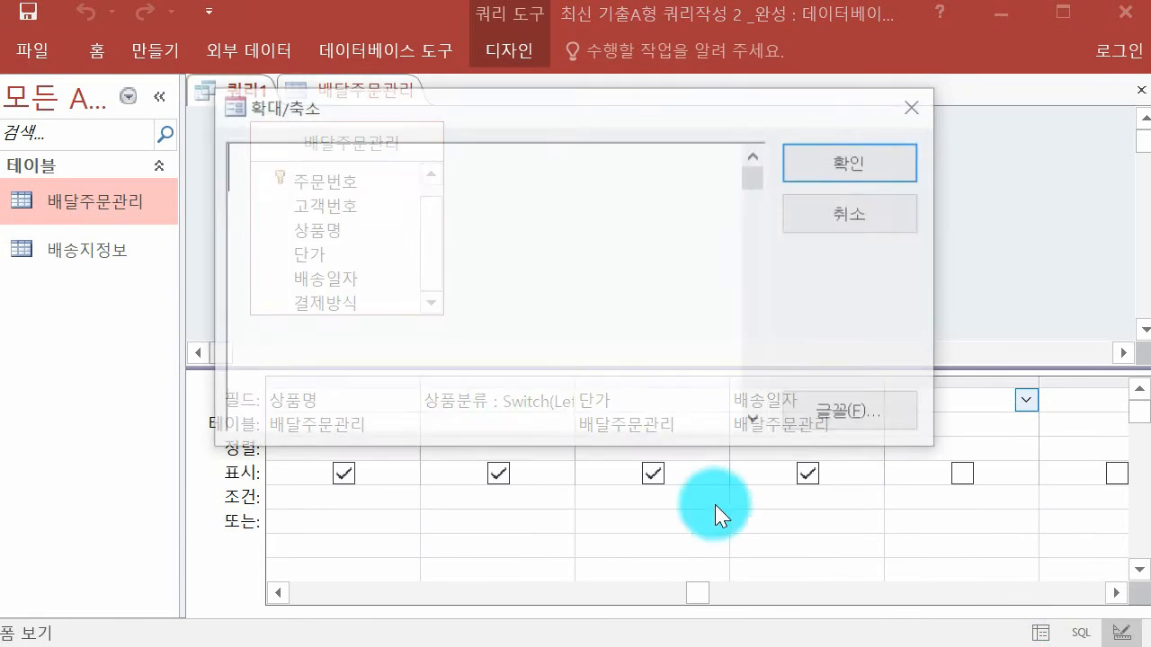
type("결제액")
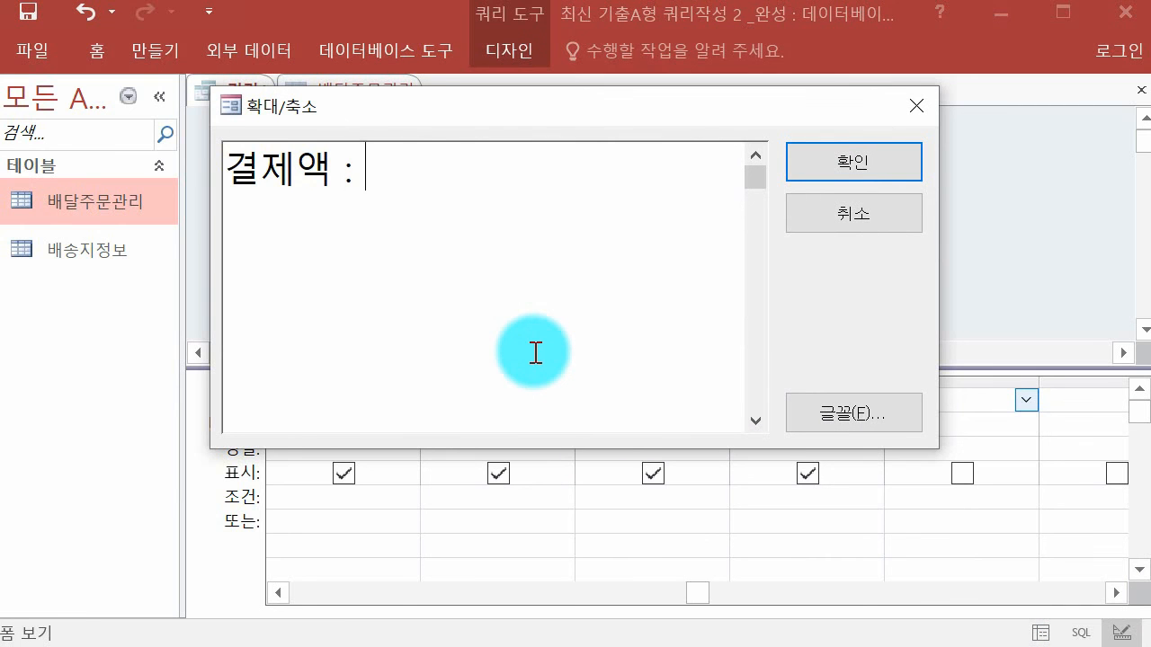
type(" : Left")
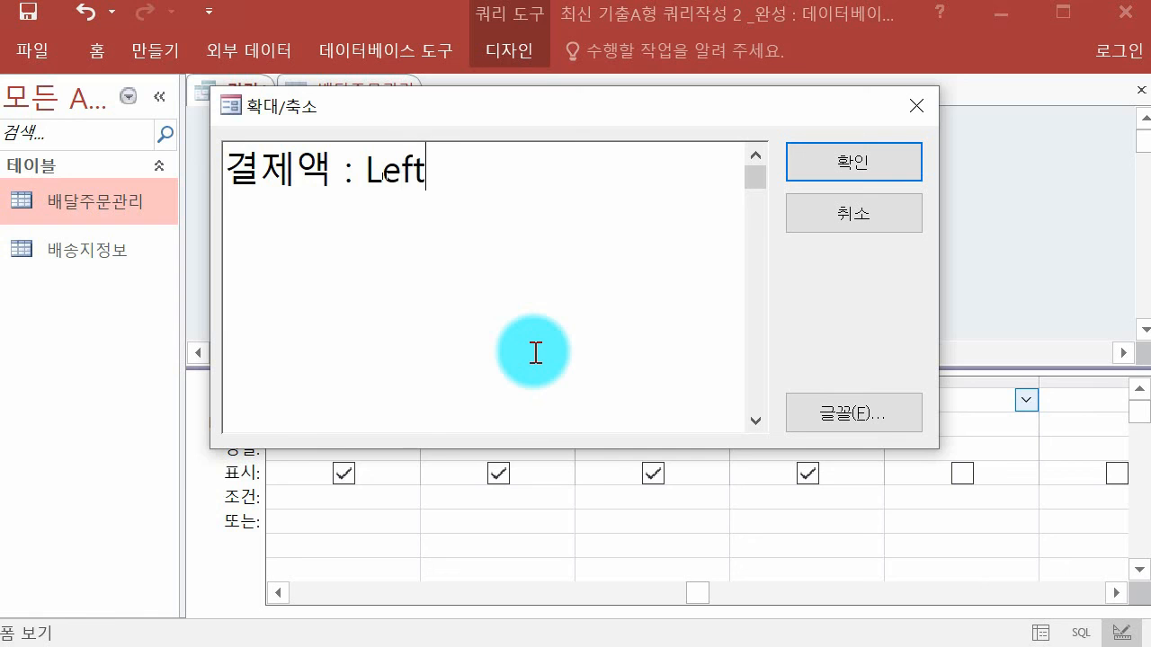
type("([고객번호],1")
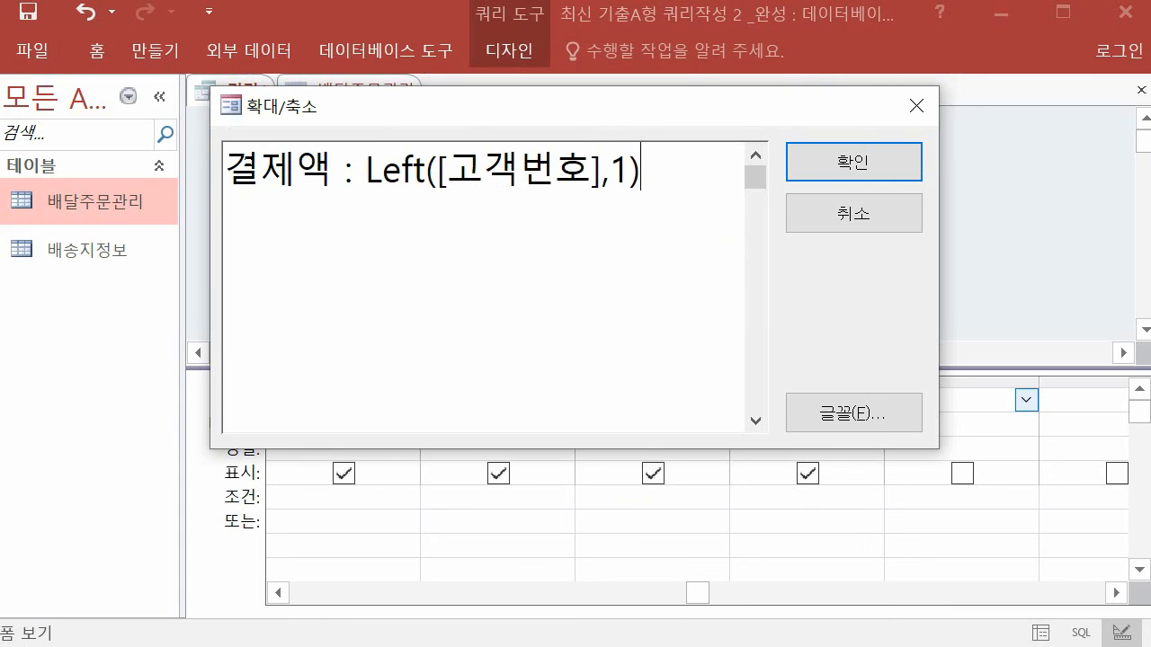
Wrap the Left function in iif( and complete its condition with ="C"
left_click(369, 171)
type("IIF(")
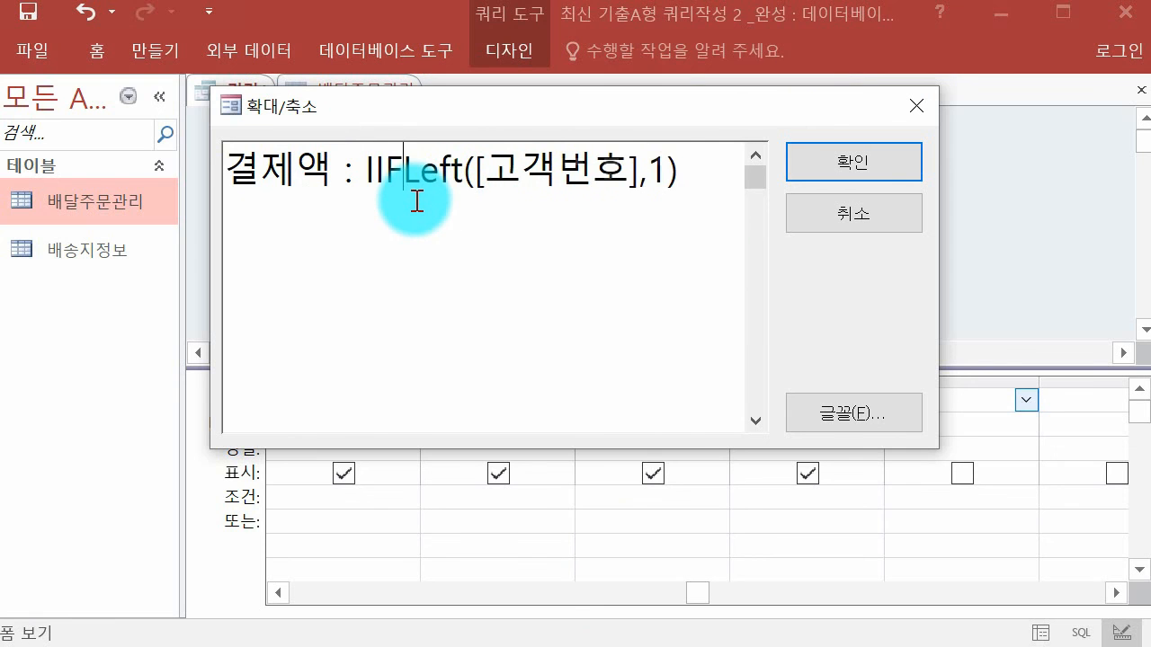
key("BackSpace")
key("BackSpace")
key("BackSpace")
key("BackSpace")
type("iif(")
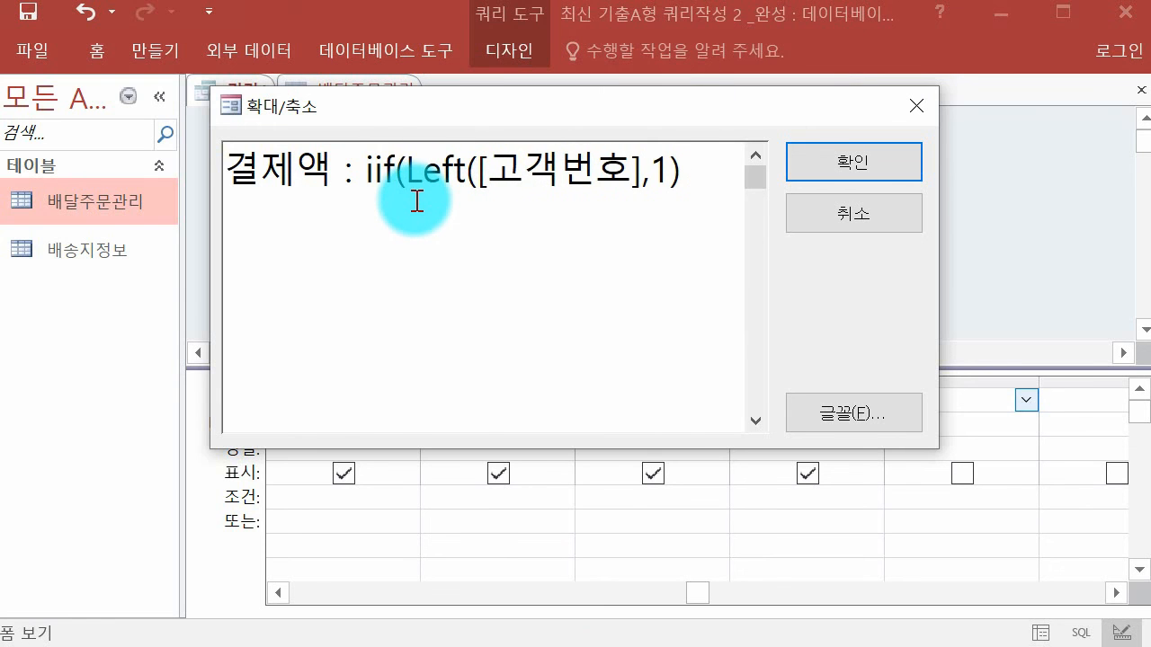
left_click(689, 174)
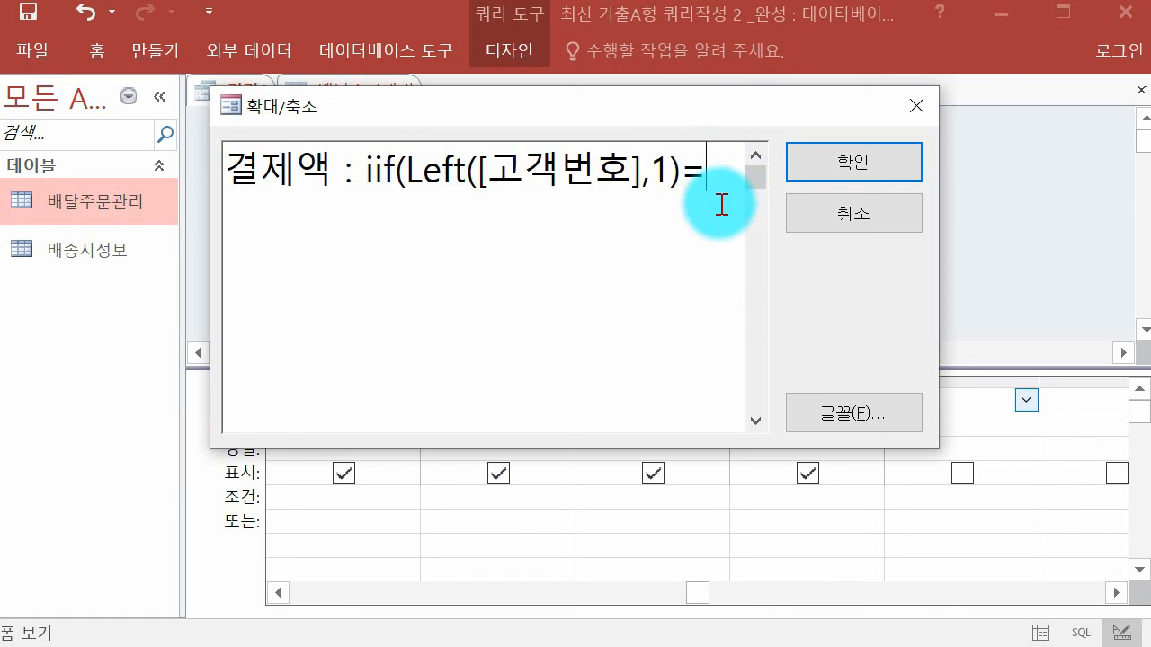
type("\"C")
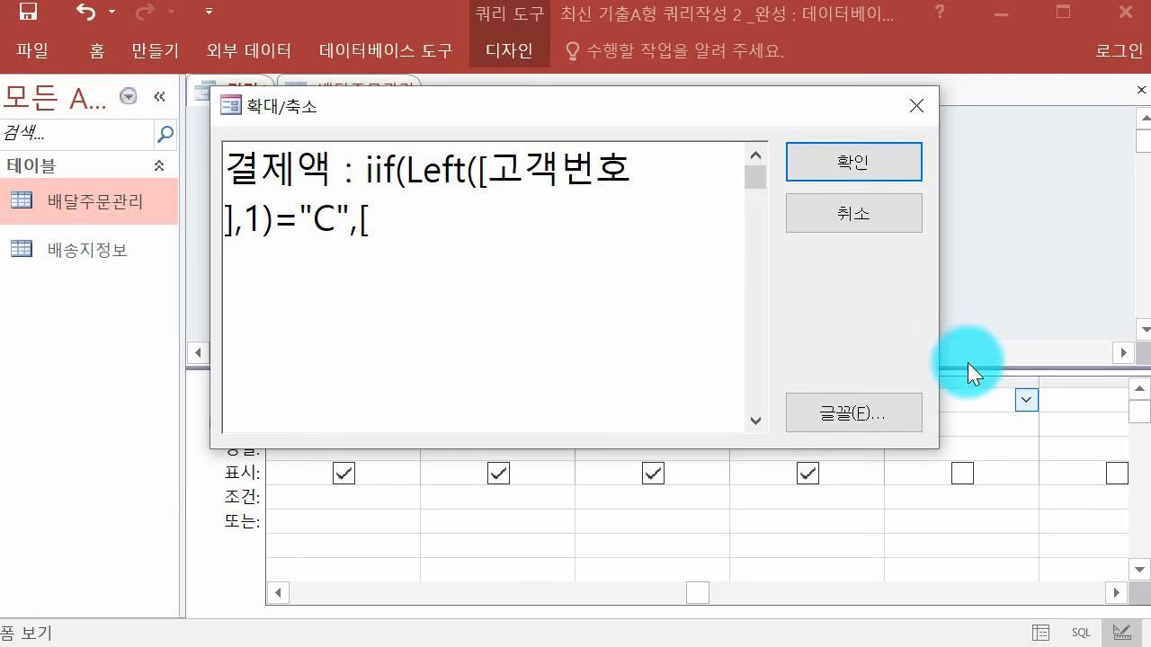
Complete the 결제액 expression with ,[단가]*0.9,[단가]) and accept it into the query grid
type(",[단가")
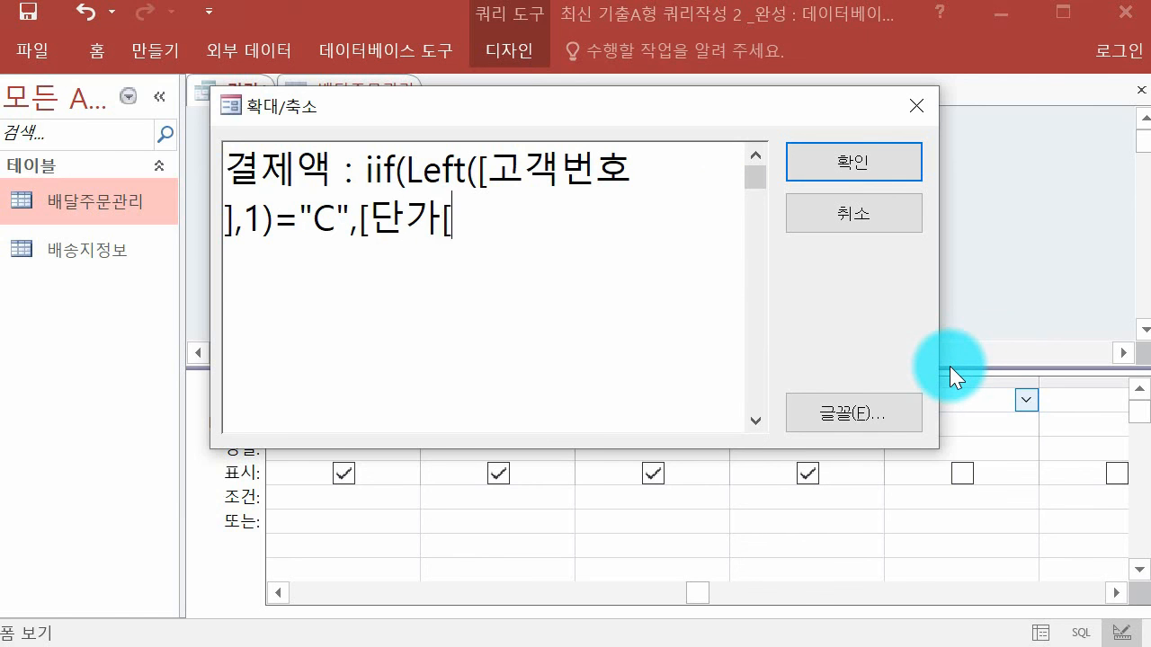
type("]*0,")
type("9")
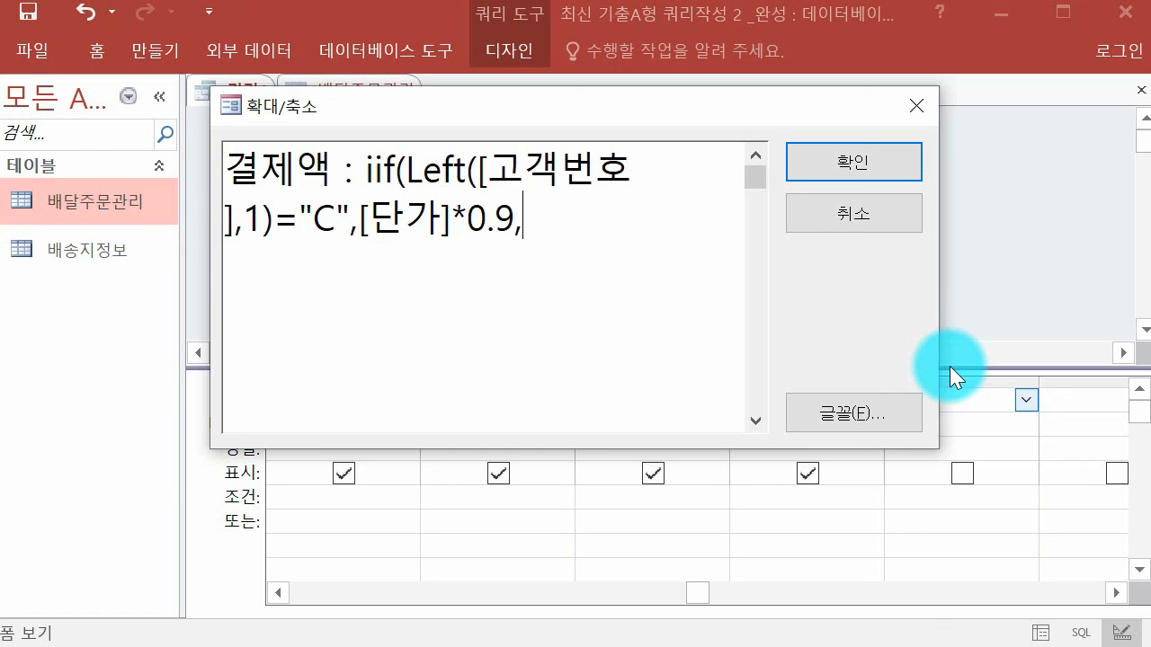
type(",[단가")
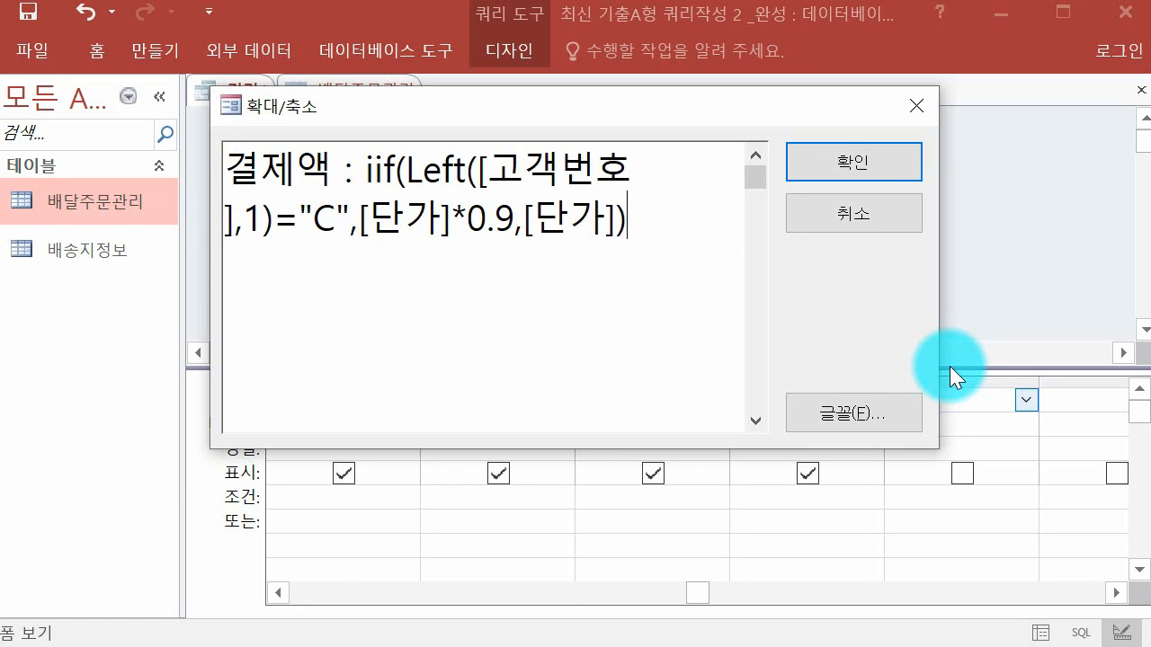
left_click(423, 184)
left_click_drag(424, 184, 603, 232)
left_click(693, 219)
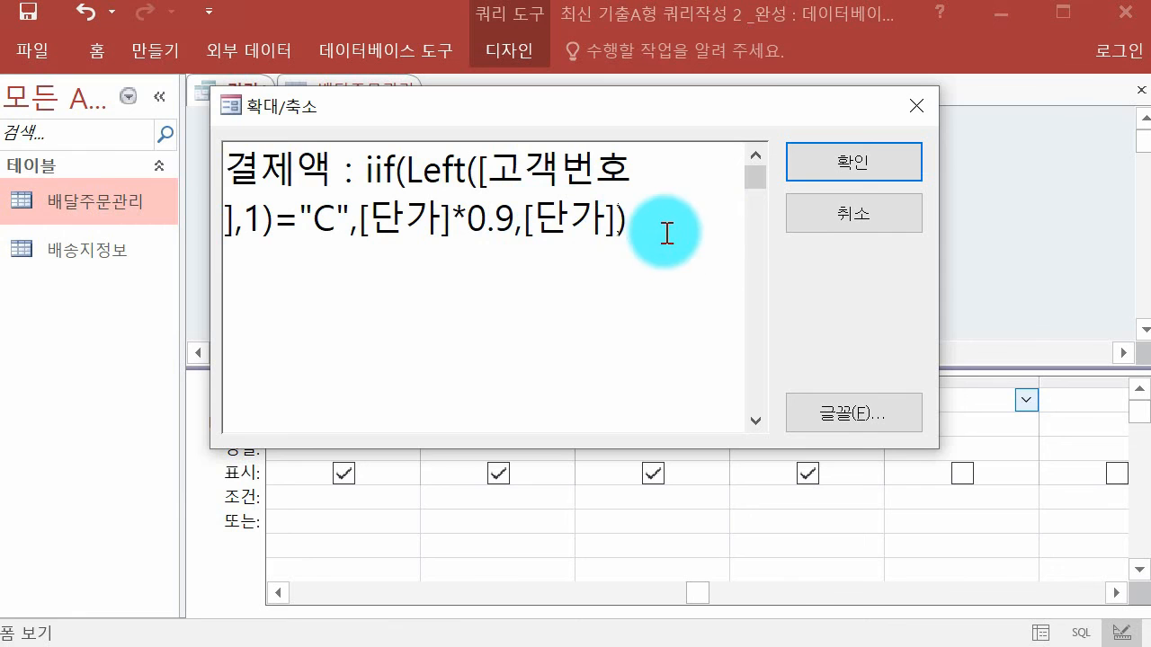
left_click(895, 175)
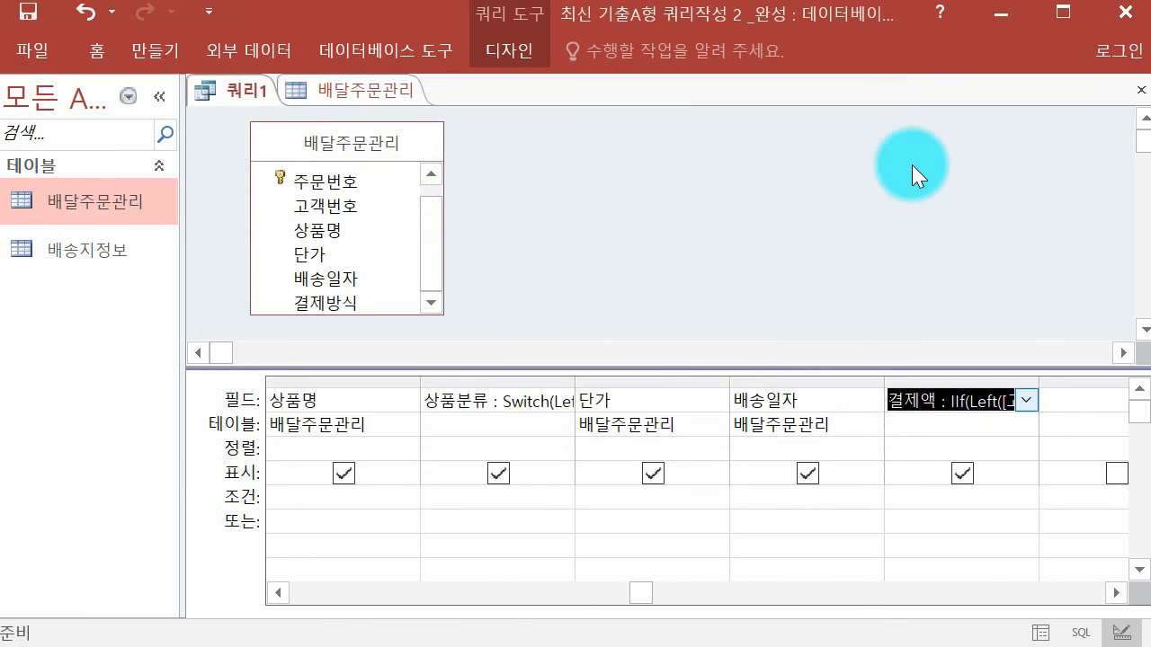
Add 결제방식 as the field after 결제액 and check the format and sort conditions in the presentation
left_click(1073, 401)
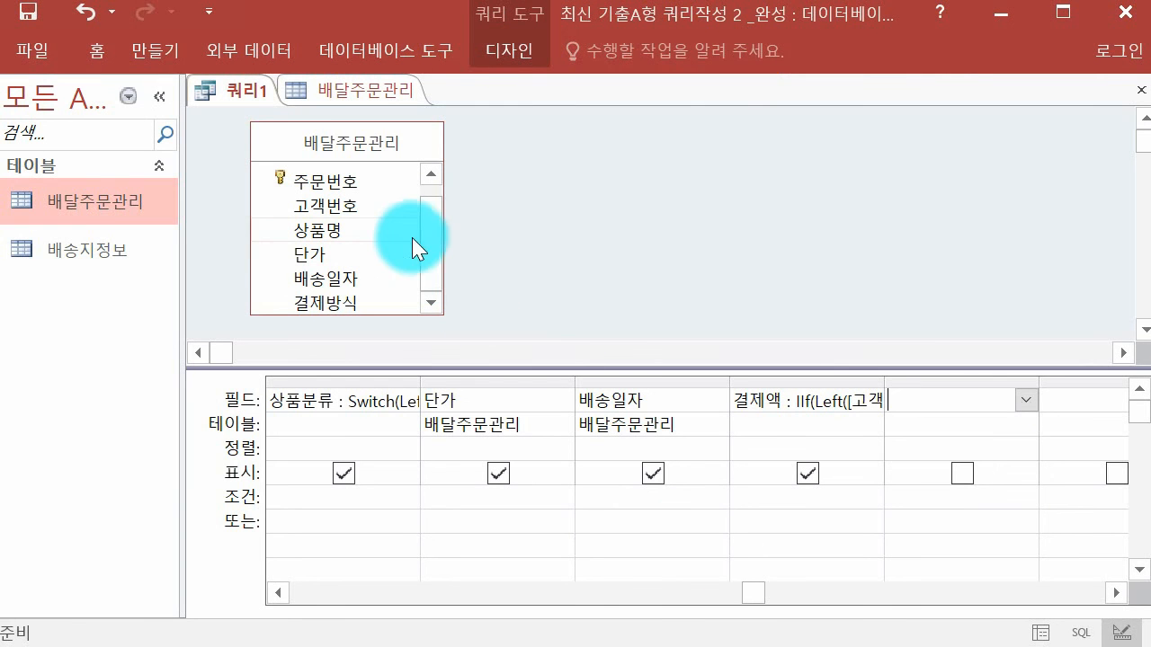
double_click(365, 303)
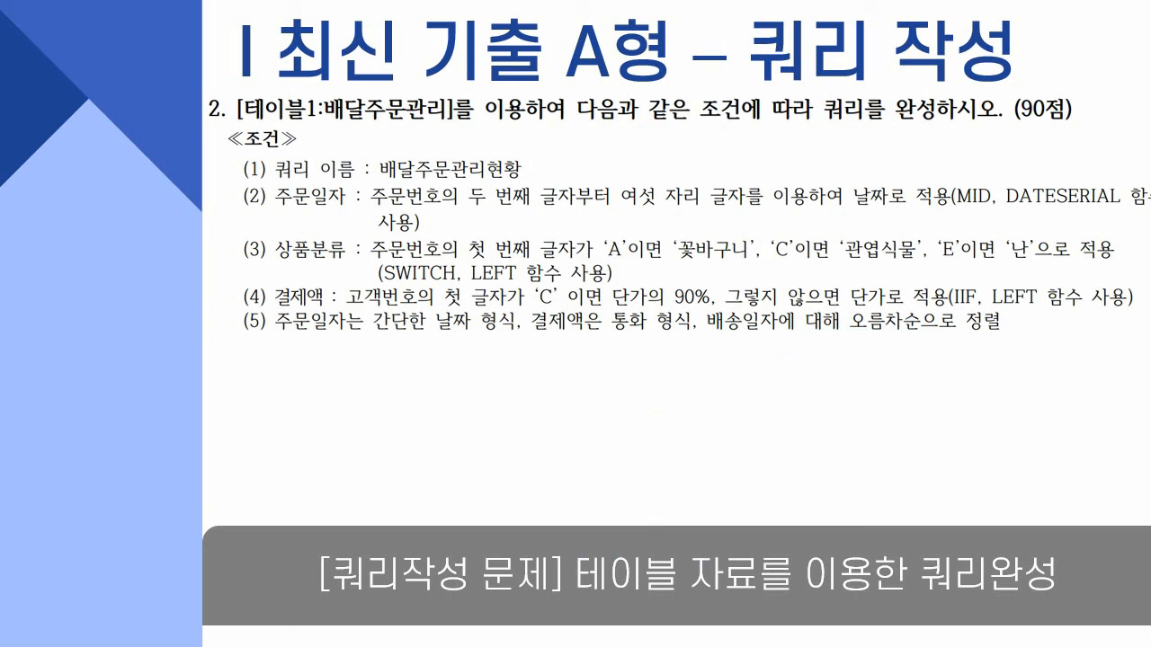
mouse_move(624, 646)
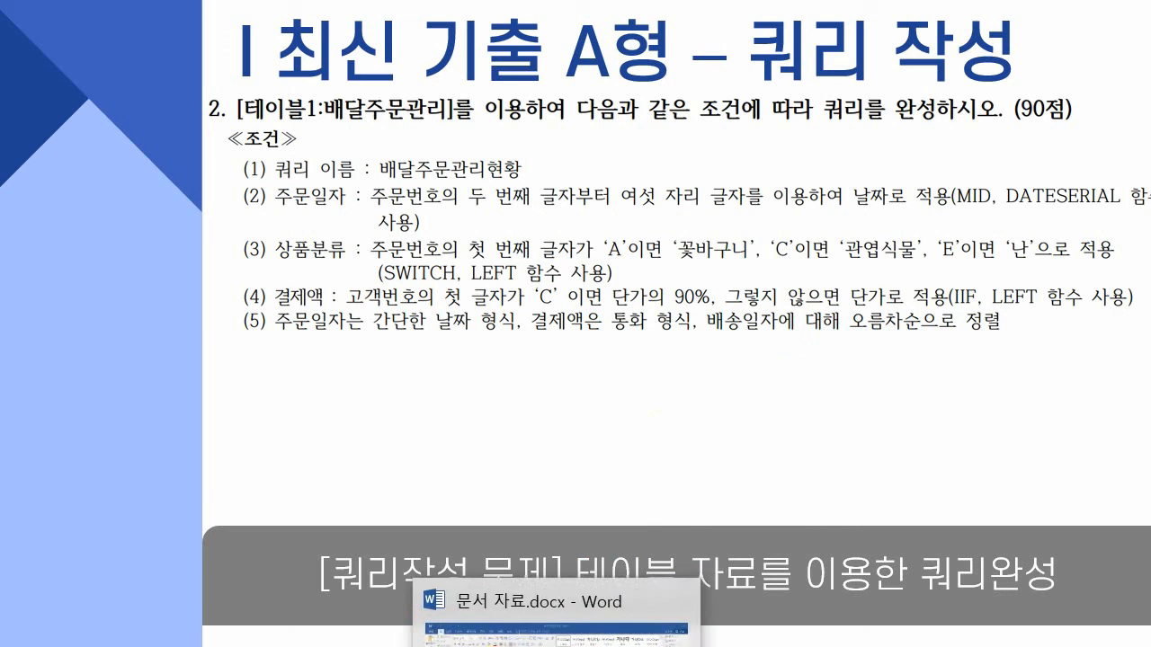
left_click(710, 646)
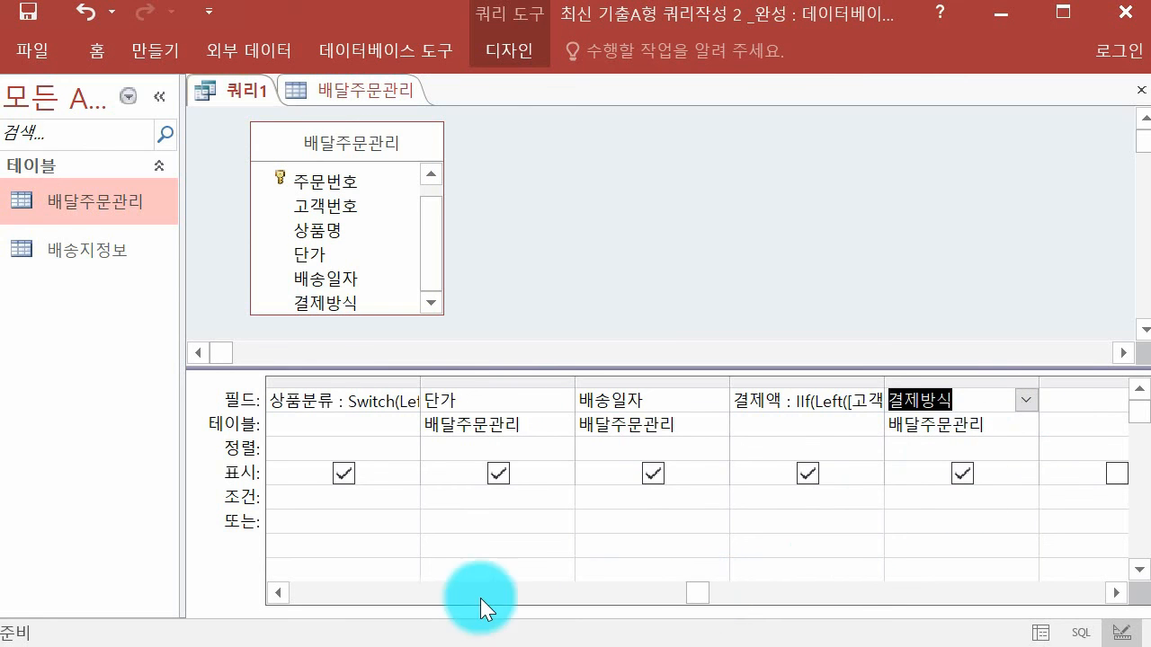
Set the 주문일자 field's format property to 간단한 날짜 and close the property sheet
left_click(281, 594)
double_click(282, 594)
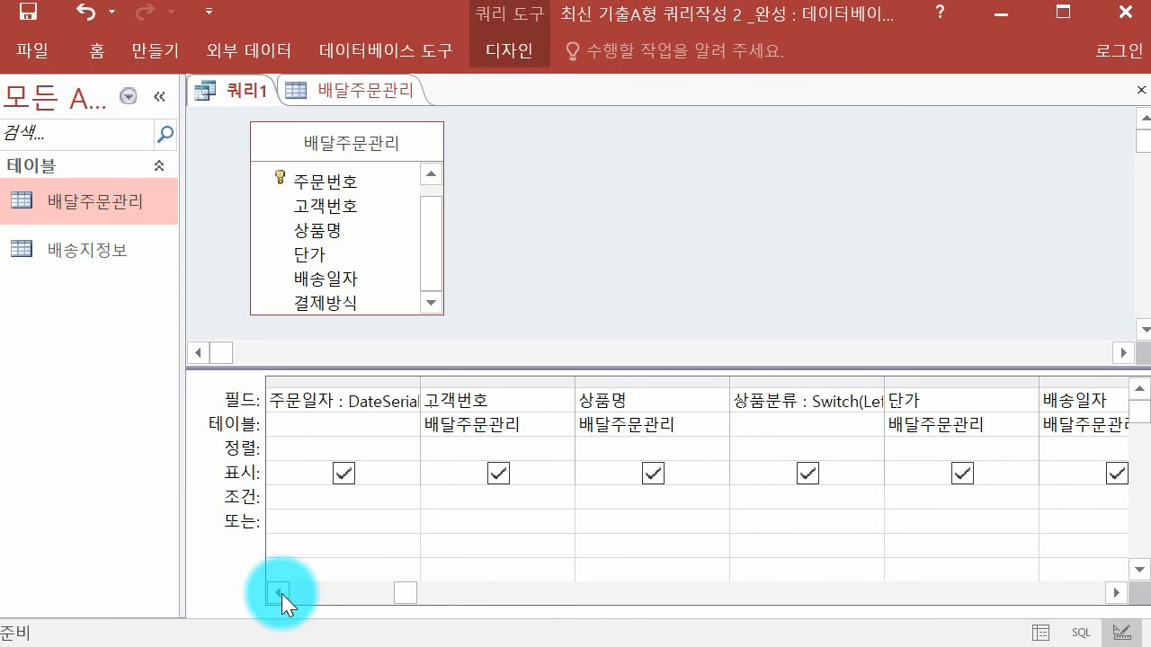
right_click(336, 403)
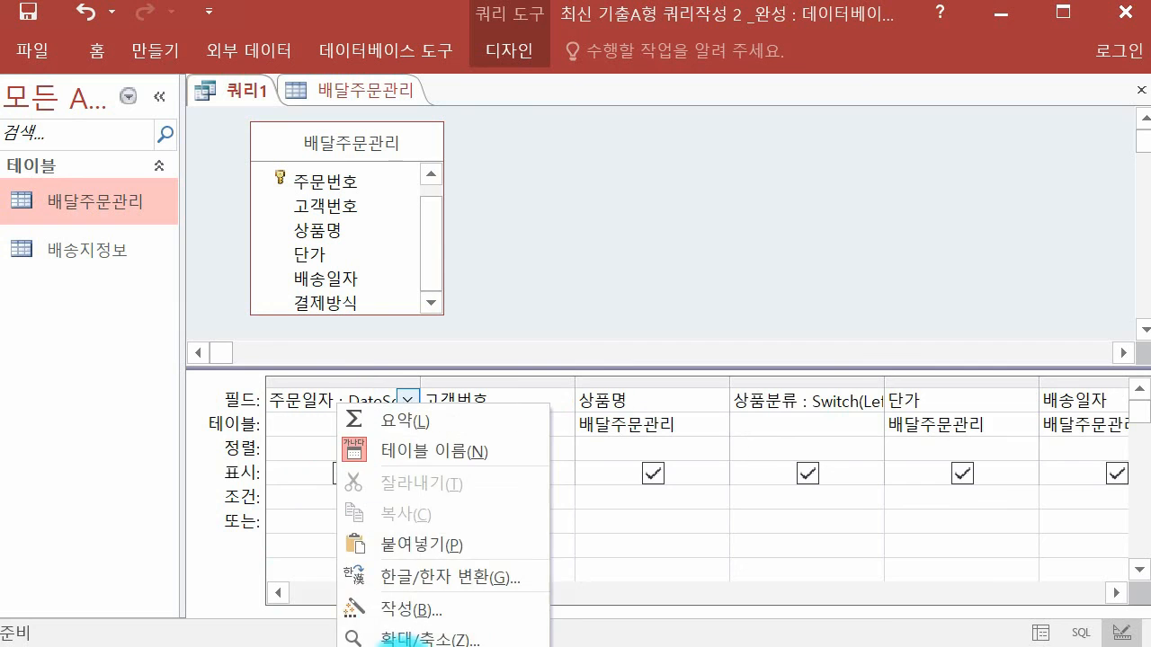
left_click(368, 630)
left_click(880, 219)
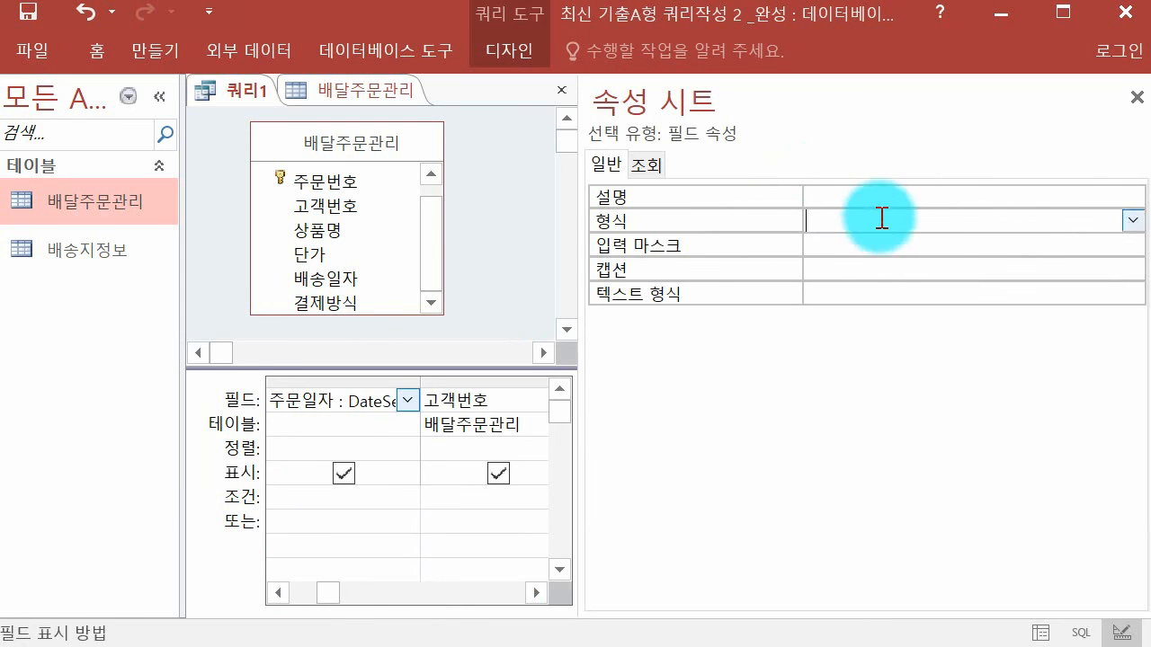
left_click(1134, 221)
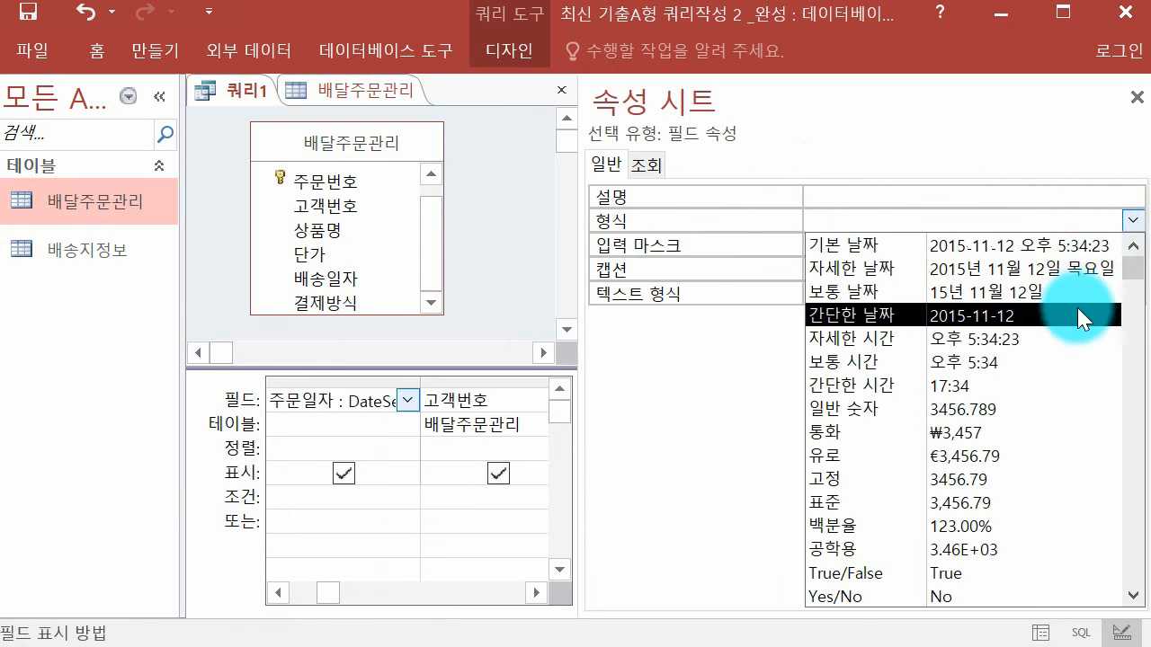
left_click(1101, 315)
left_click(981, 241)
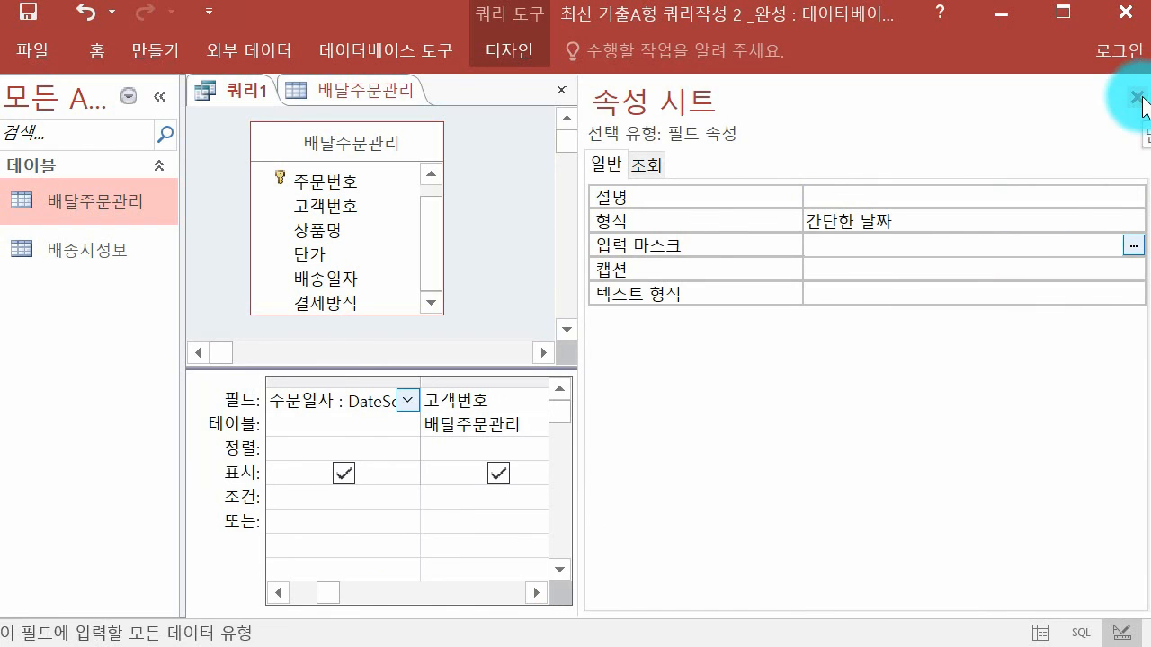
left_click(1139, 98)
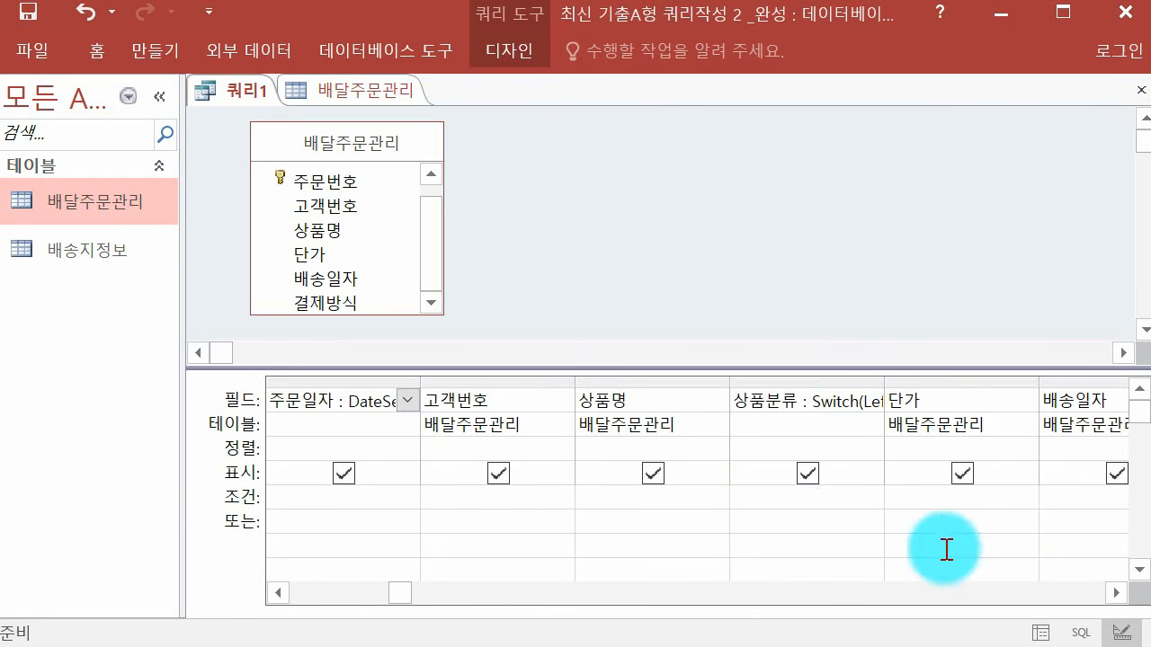
Set the 결제액 field's format property to 통화 and close the property sheet
left_click(285, 586)
left_click(1118, 592)
left_click(1118, 593)
left_click(1118, 593)
left_click(1117, 593)
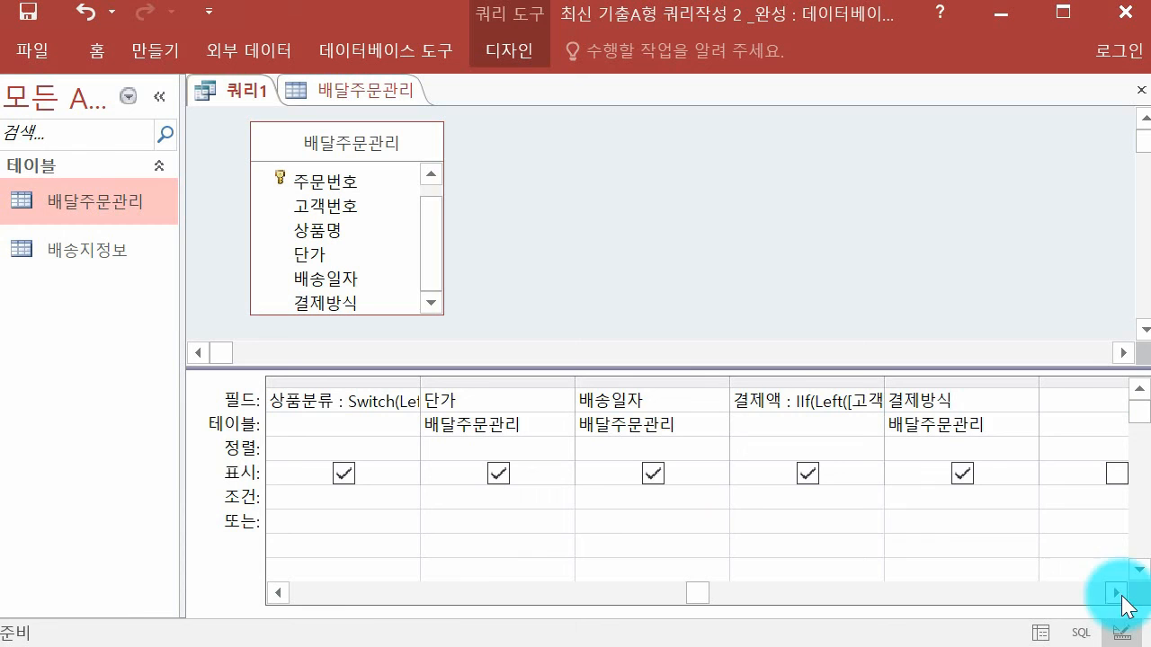
left_click(776, 396)
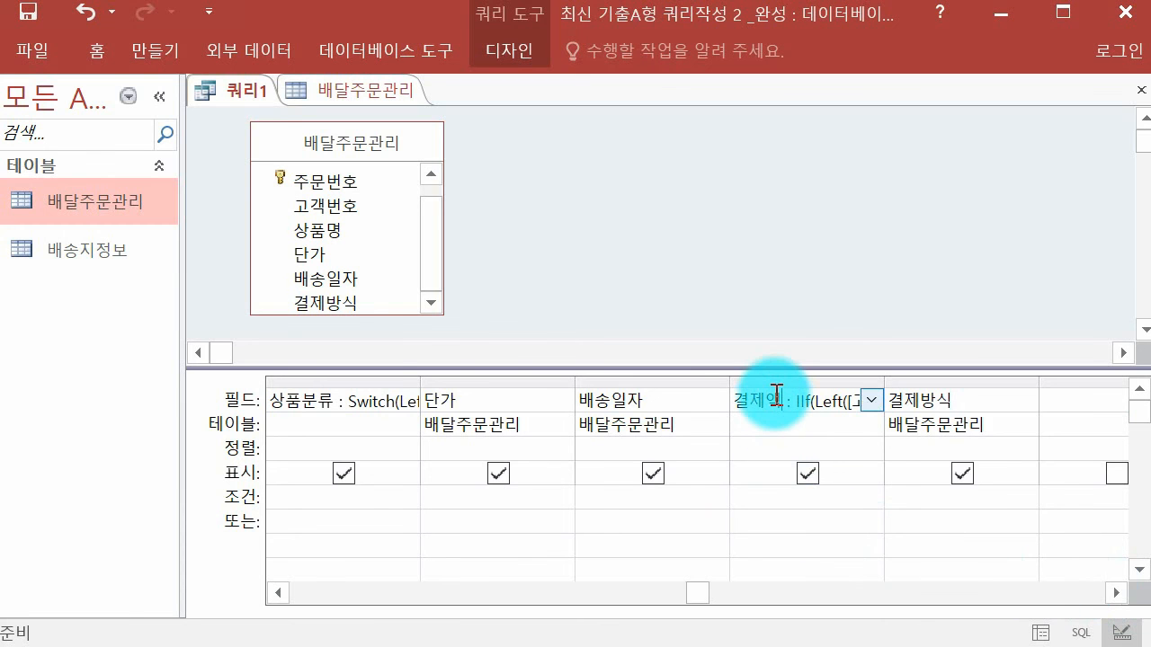
right_click(776, 396)
left_click(868, 616)
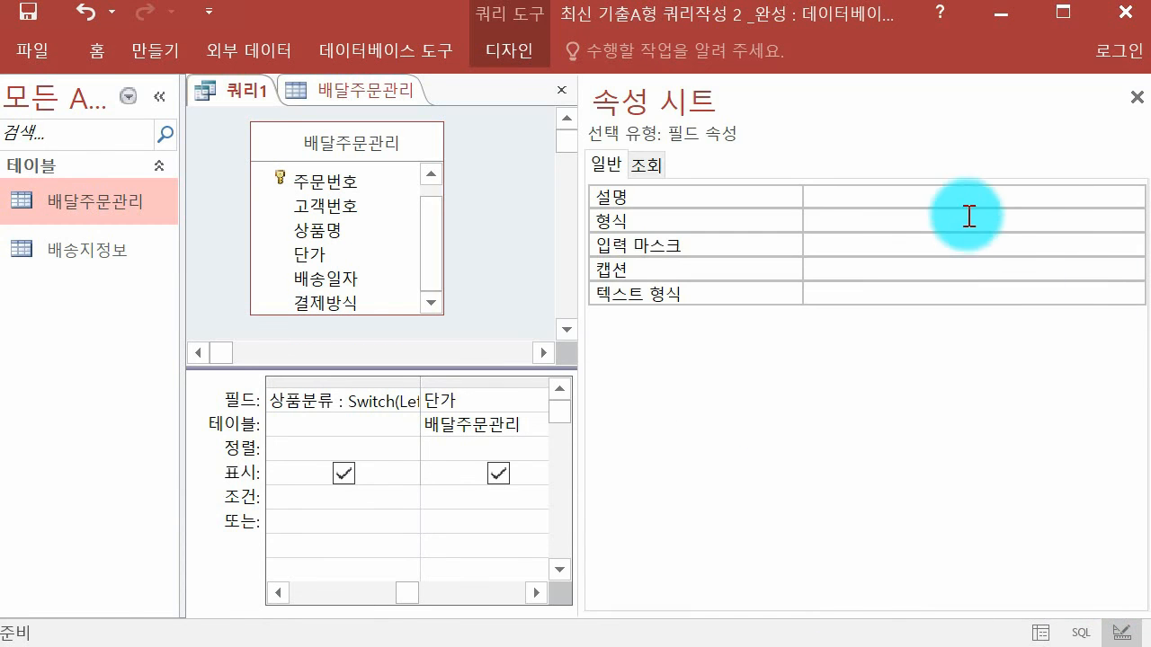
left_click(984, 219)
left_click(1132, 221)
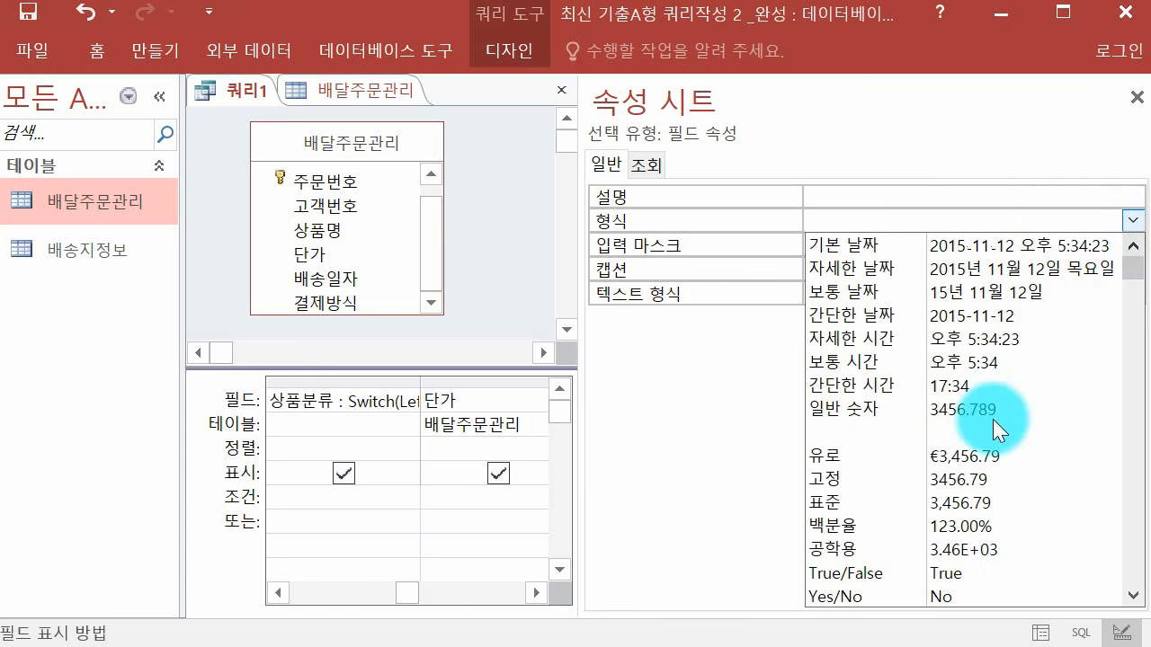
left_click(987, 456)
left_click(1131, 220)
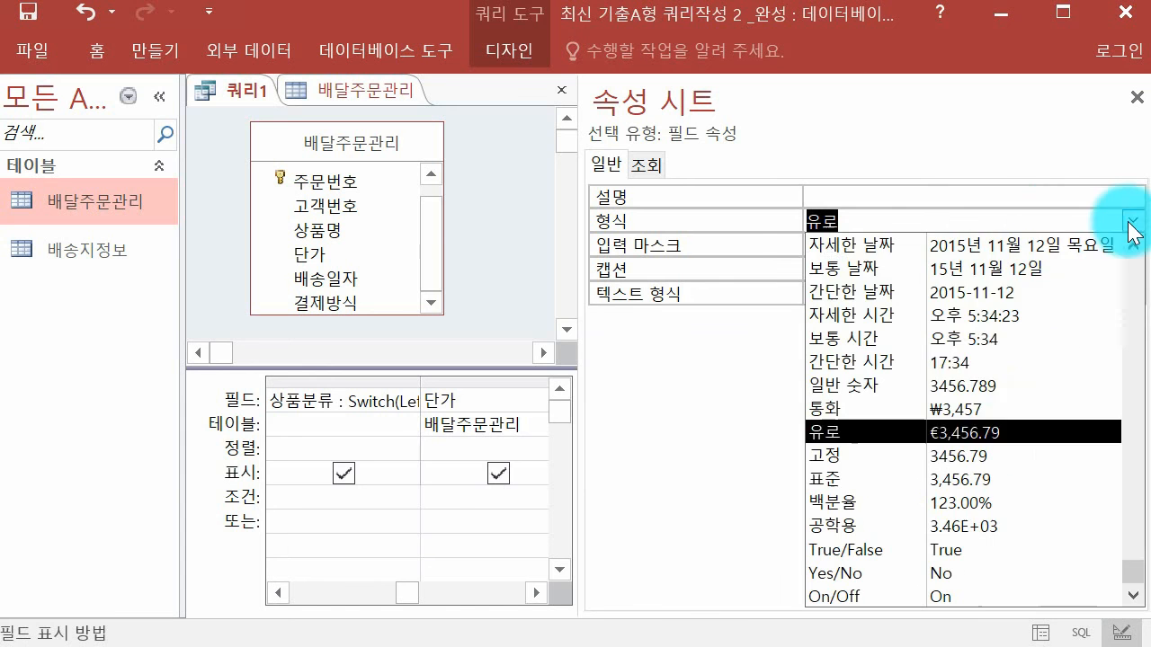
left_click(986, 409)
left_click(891, 246)
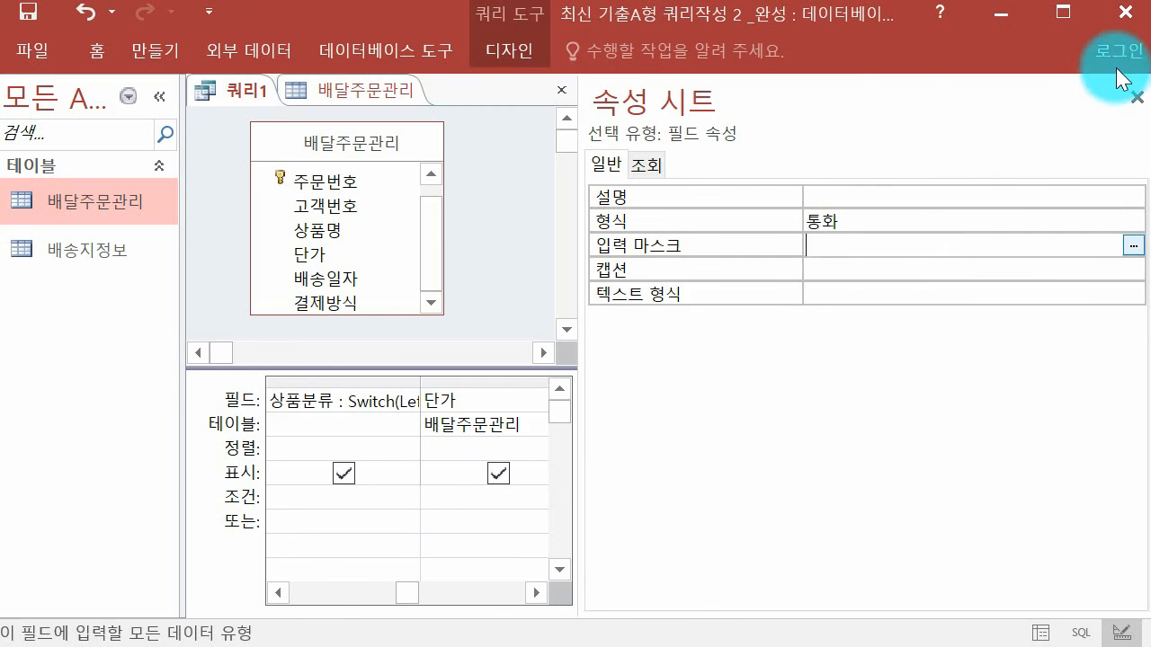
left_click(1137, 97)
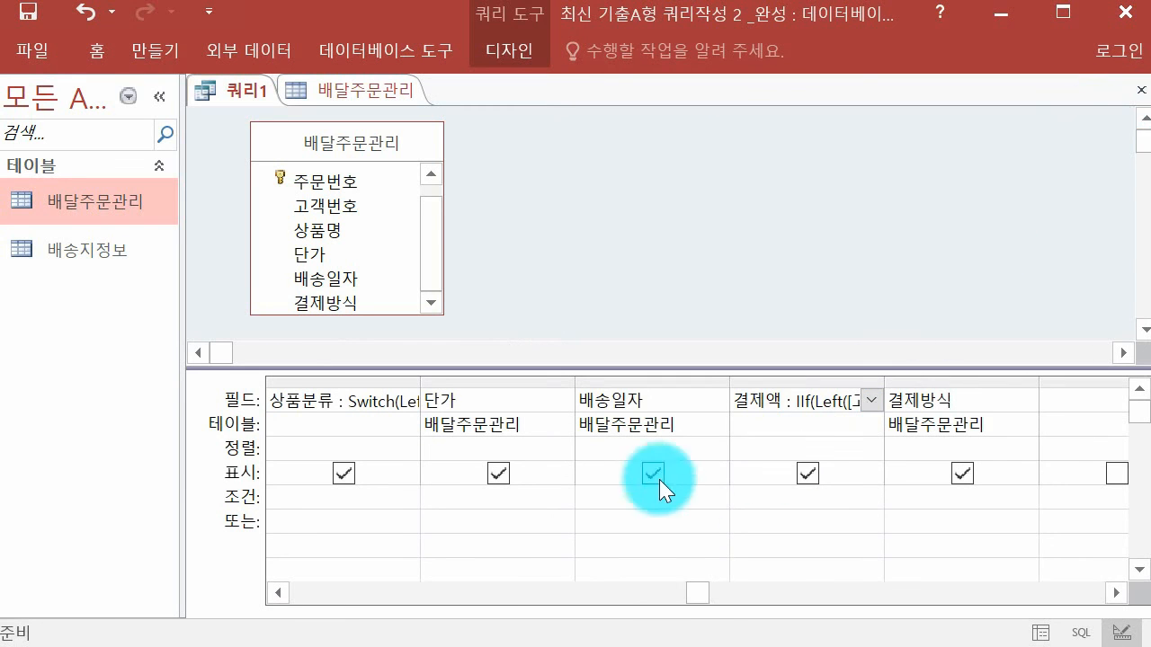
Sort the query by 배송일자 in ascending order (오름차순)
left_click(704, 449)
left_click(717, 449)
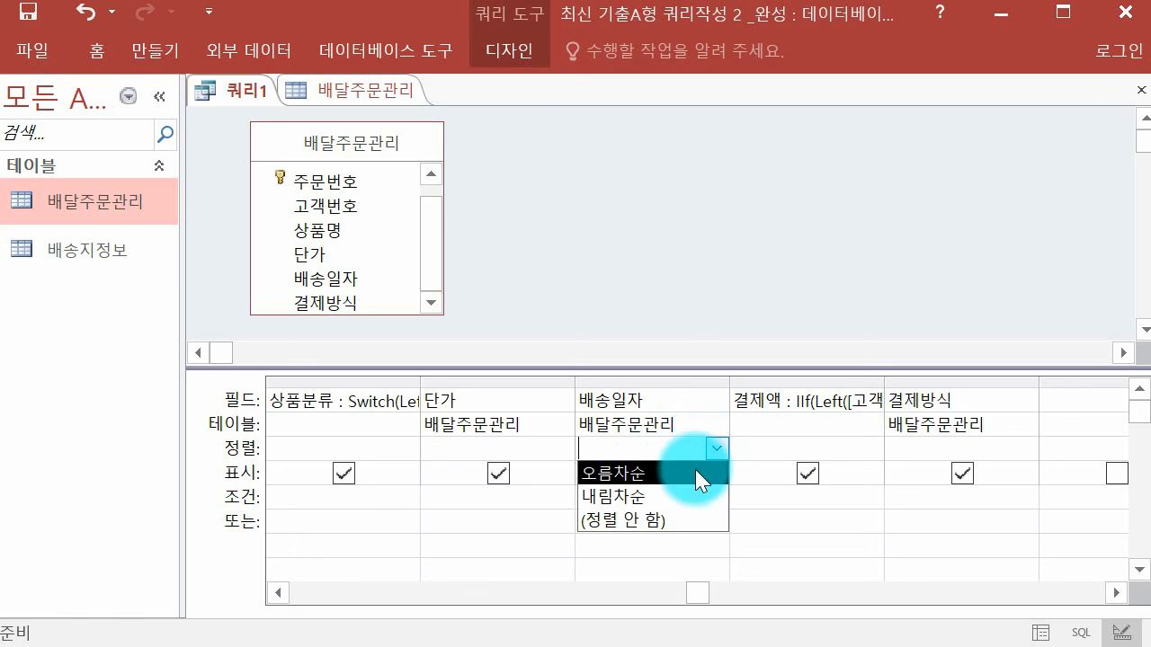
left_click(695, 470)
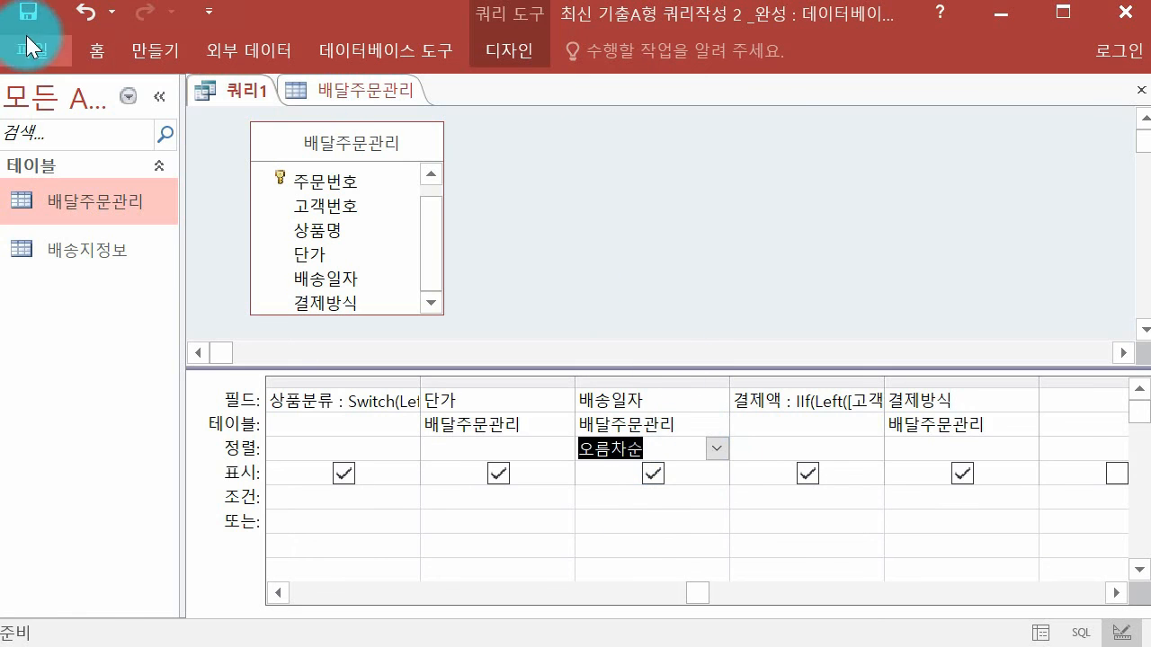
Save the query under the name 배달주문관리현황
left_click(232, 92)
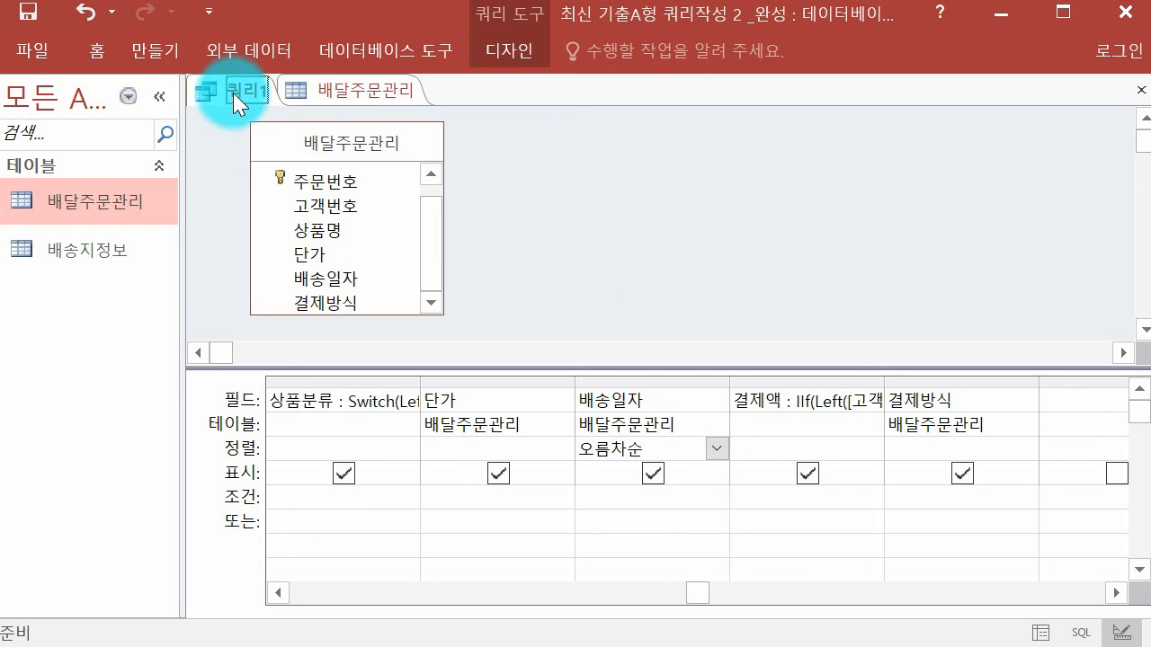
right_click(233, 93)
left_click(265, 107)
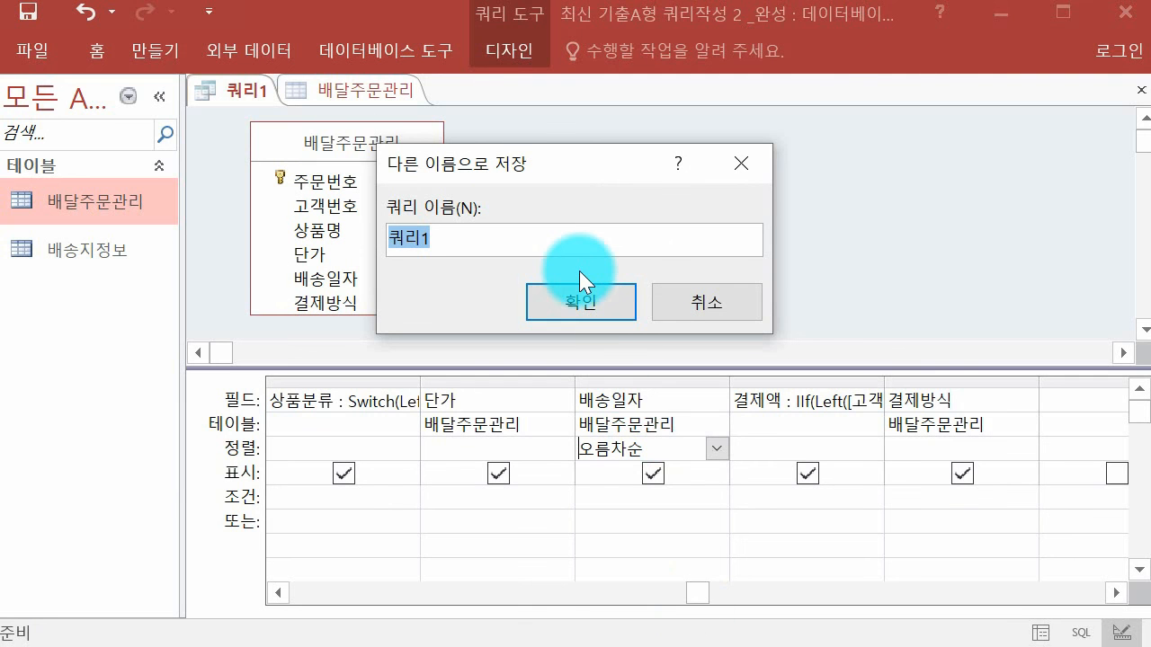
type("배달주문관ㄹ")
type("리현황")
key("Return")
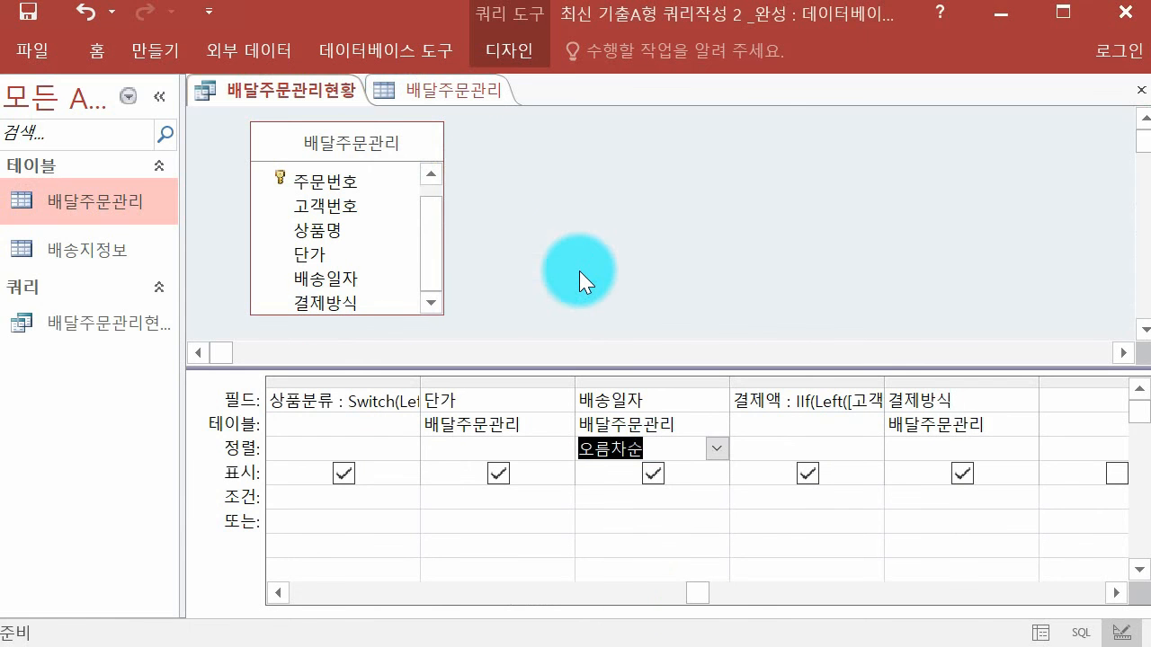
Close the query design and the 배달주문관리 table, and review the saved 배달주문관리현황 query in datasheet view before closing it
left_click(1141, 90)
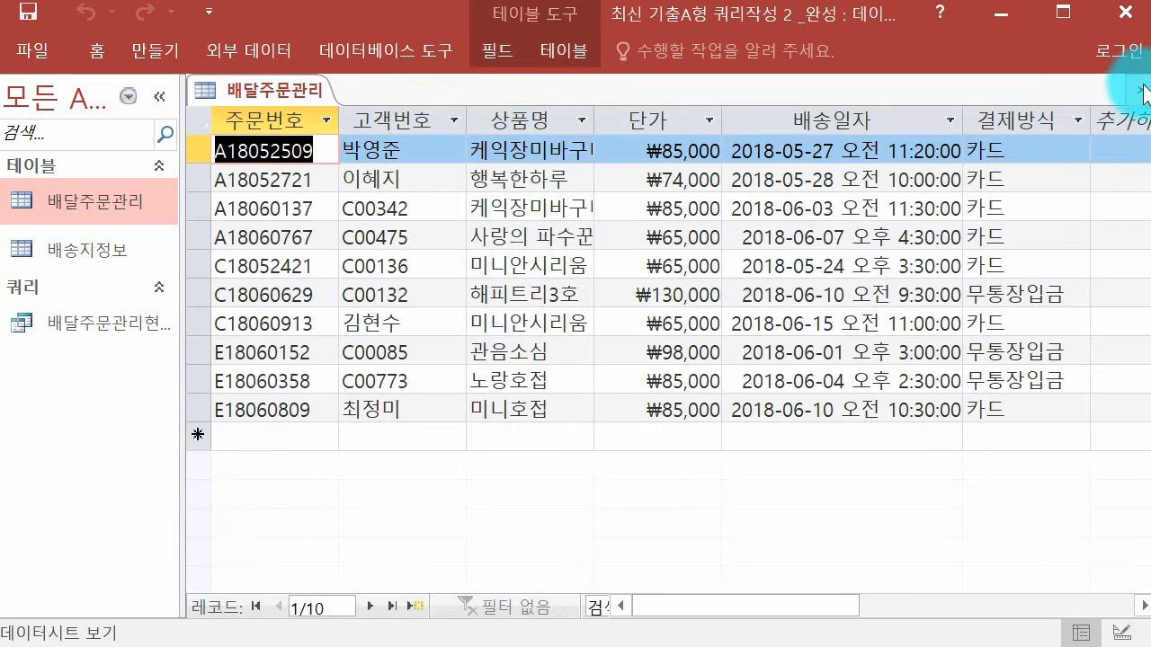
left_click(1141, 90)
left_click(127, 326)
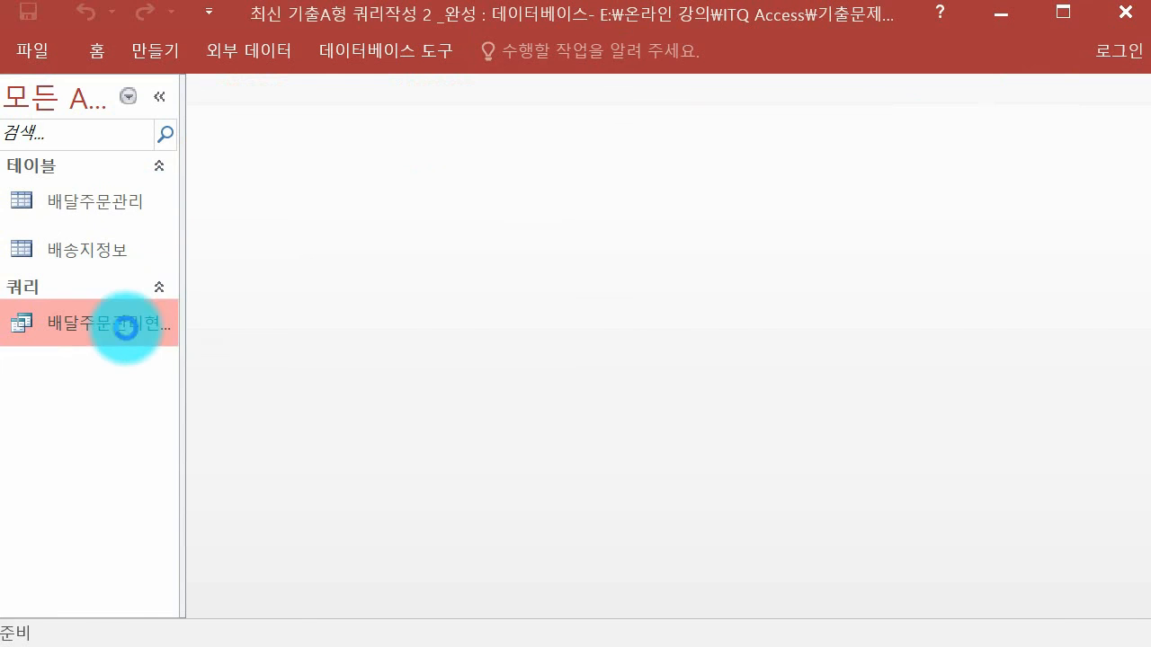
double_click(126, 328)
left_click_drag(736, 610, 696, 599)
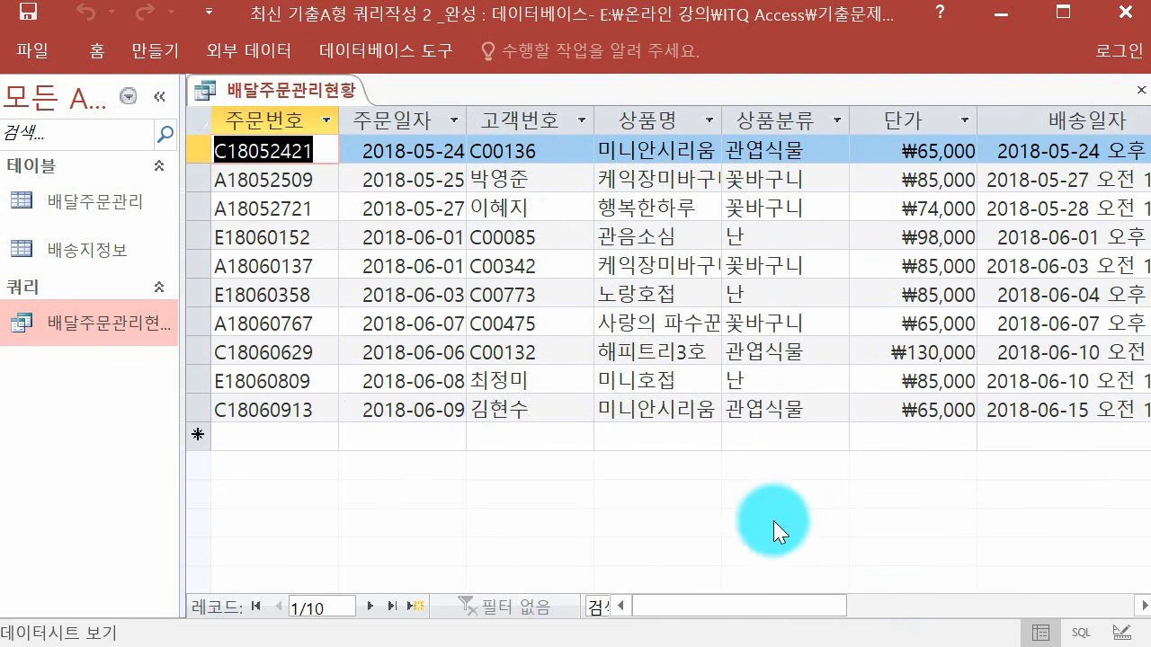
left_click(1141, 90)
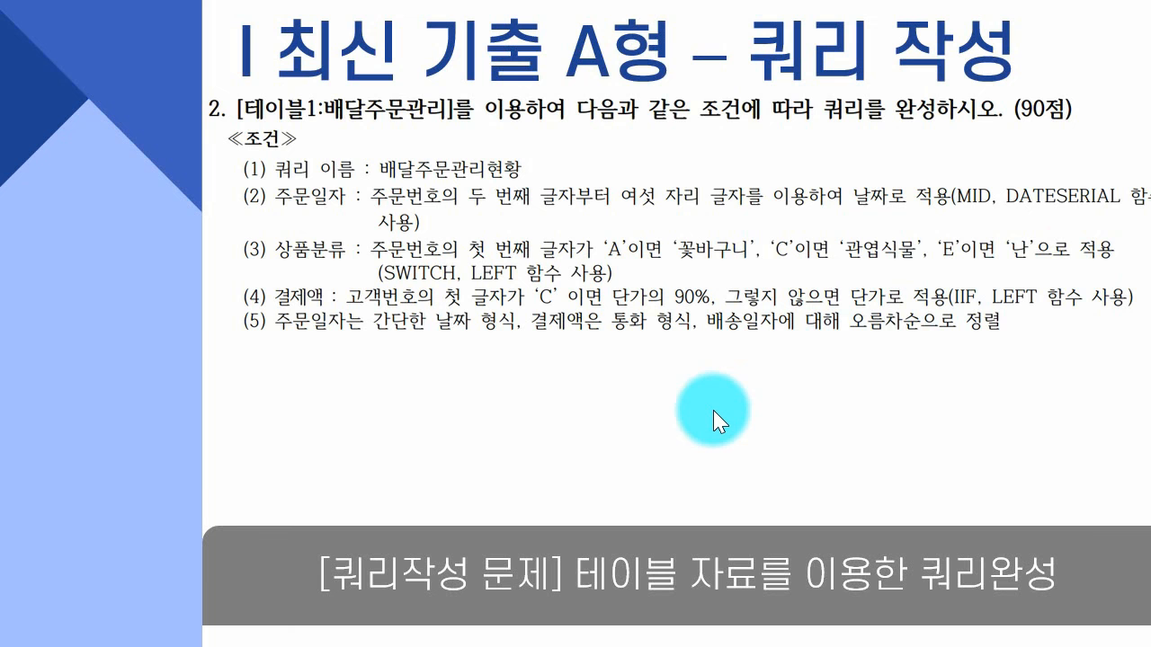
Switch to the presentation and examine the expected query output and the conditions of the join query problem
left_click(713, 410)
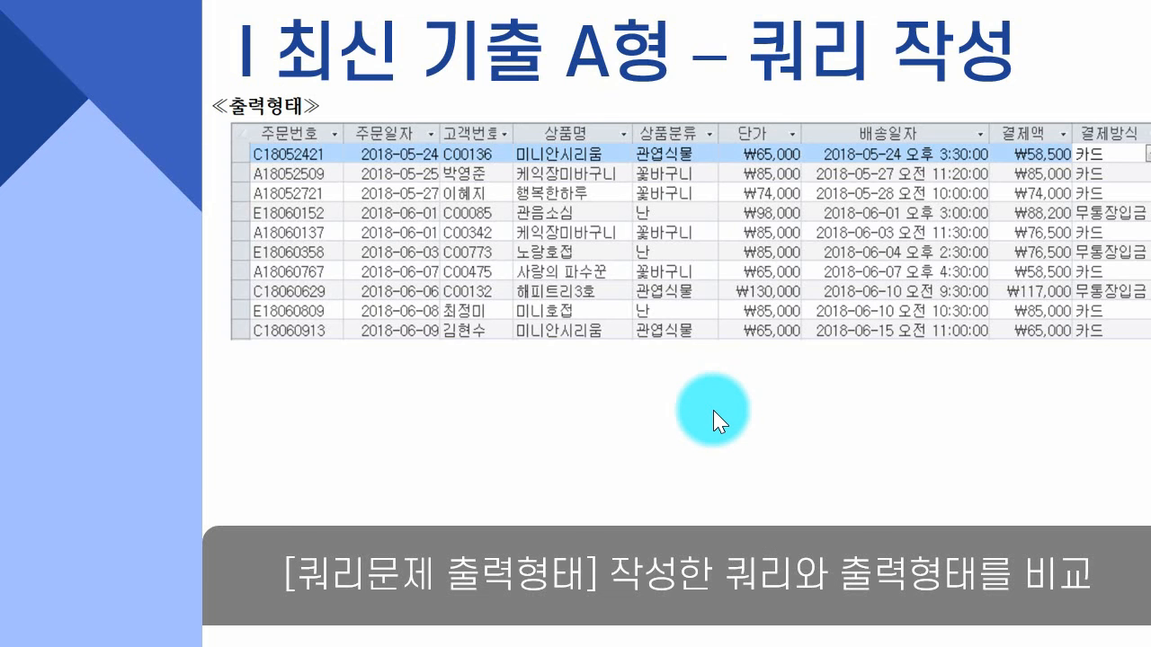
left_click(710, 329)
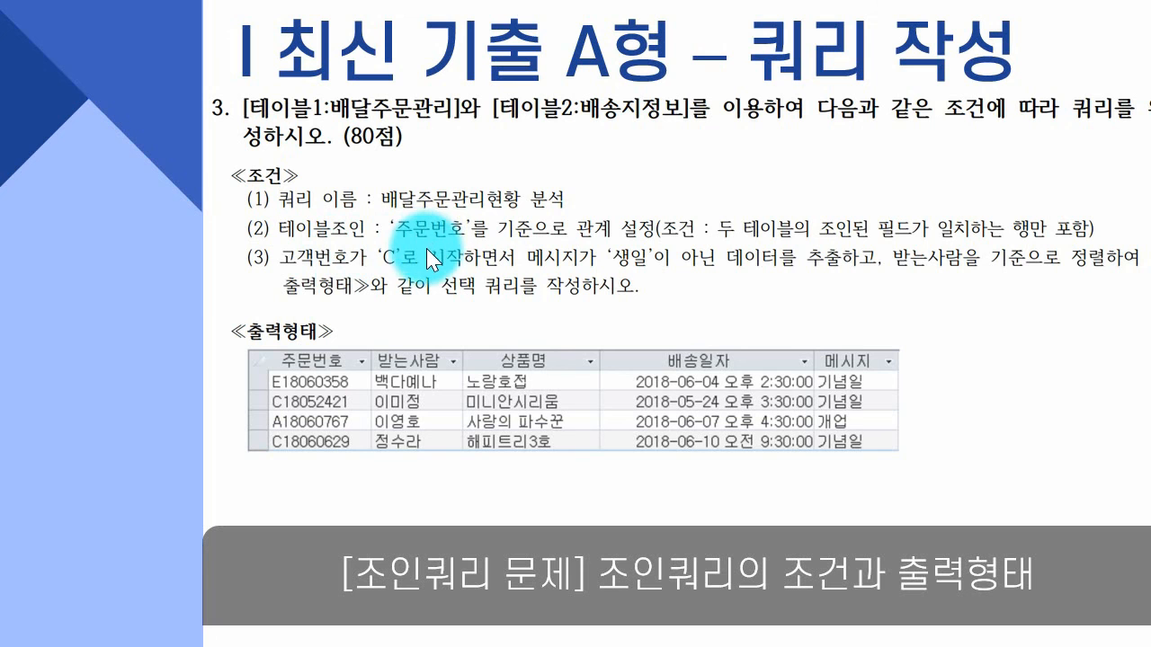
mouse_move(477, 217)
left_mouse_down()
mouse_move(353, 235)
mouse_move(452, 270)
left_mouse_up()
left_click_drag(567, 241, 1003, 239)
key("Escape")
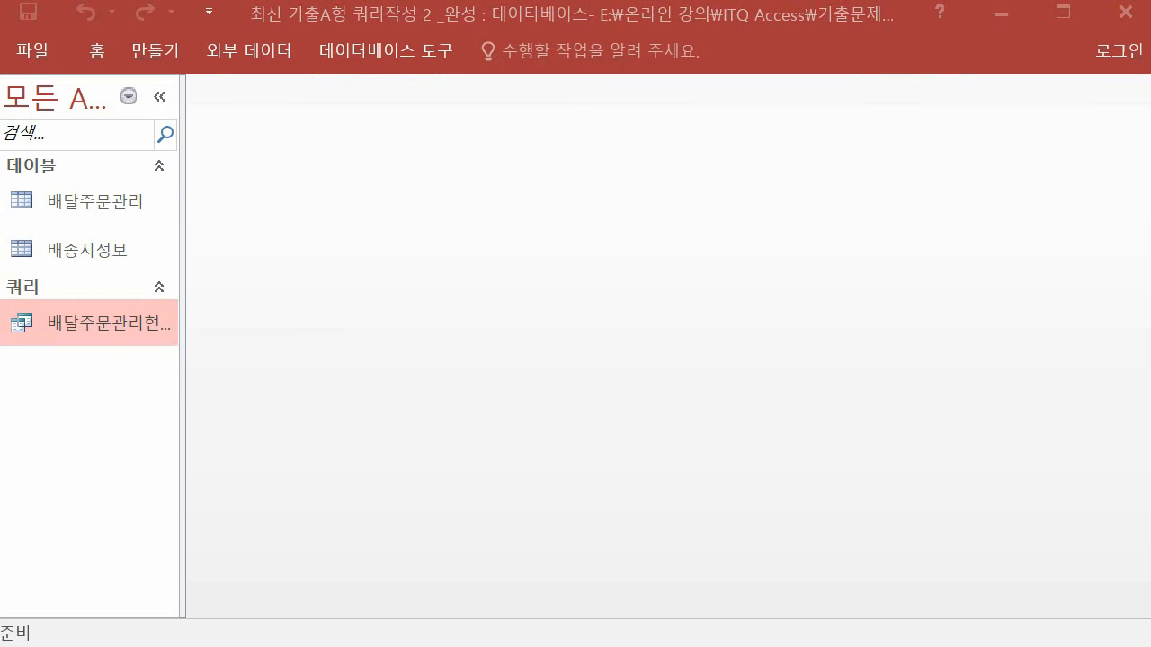
Create a new query in design view with the 배달주문관리 and 배송지정보 tables
left_click(782, 351)
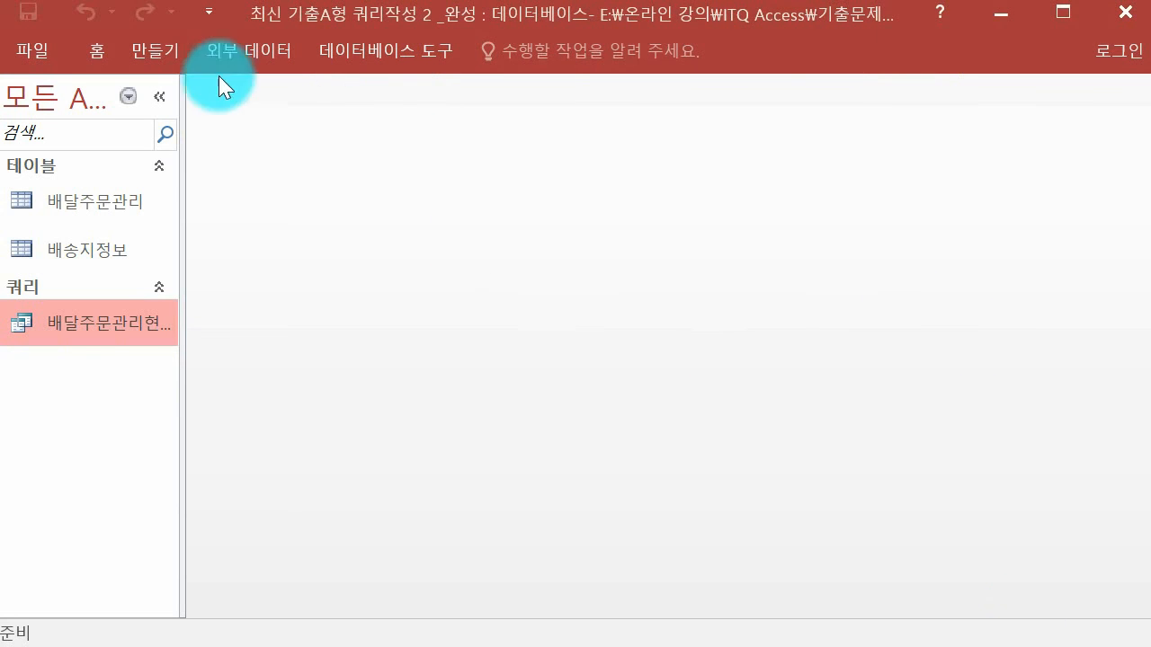
left_click(159, 47)
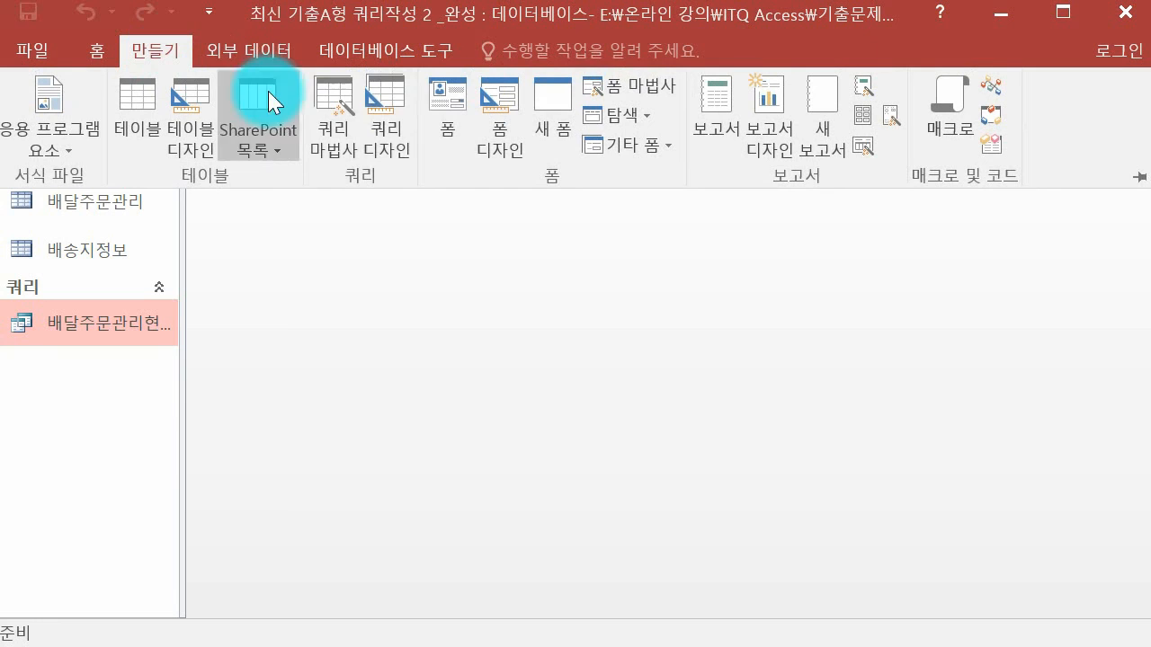
left_click(400, 114)
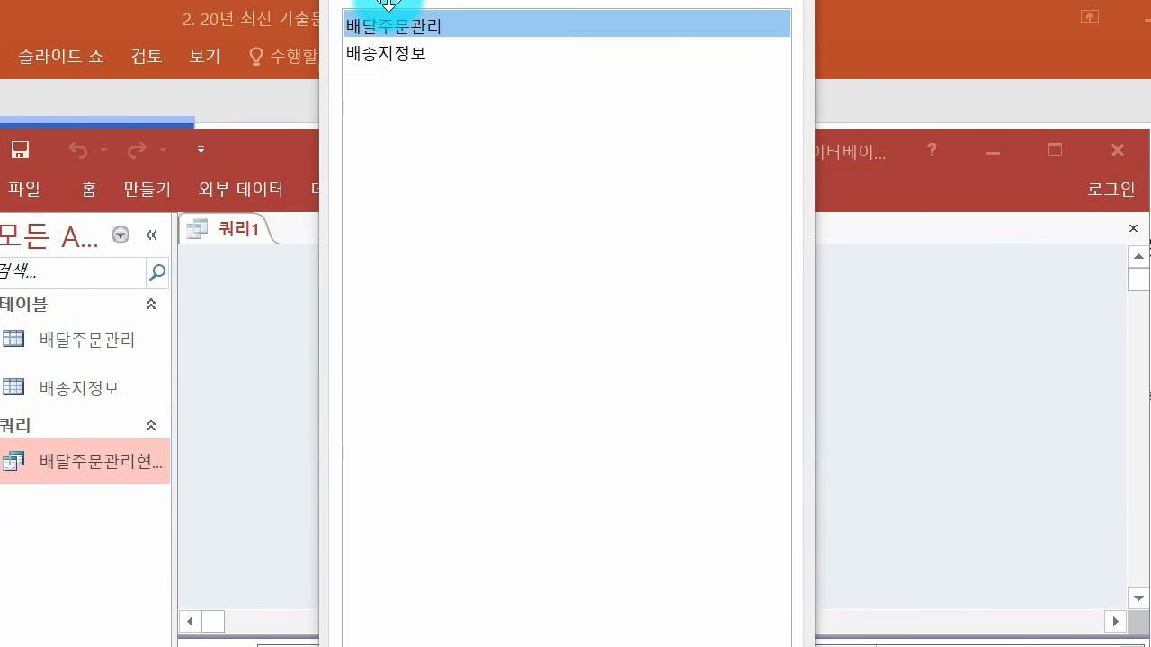
double_click(434, 29)
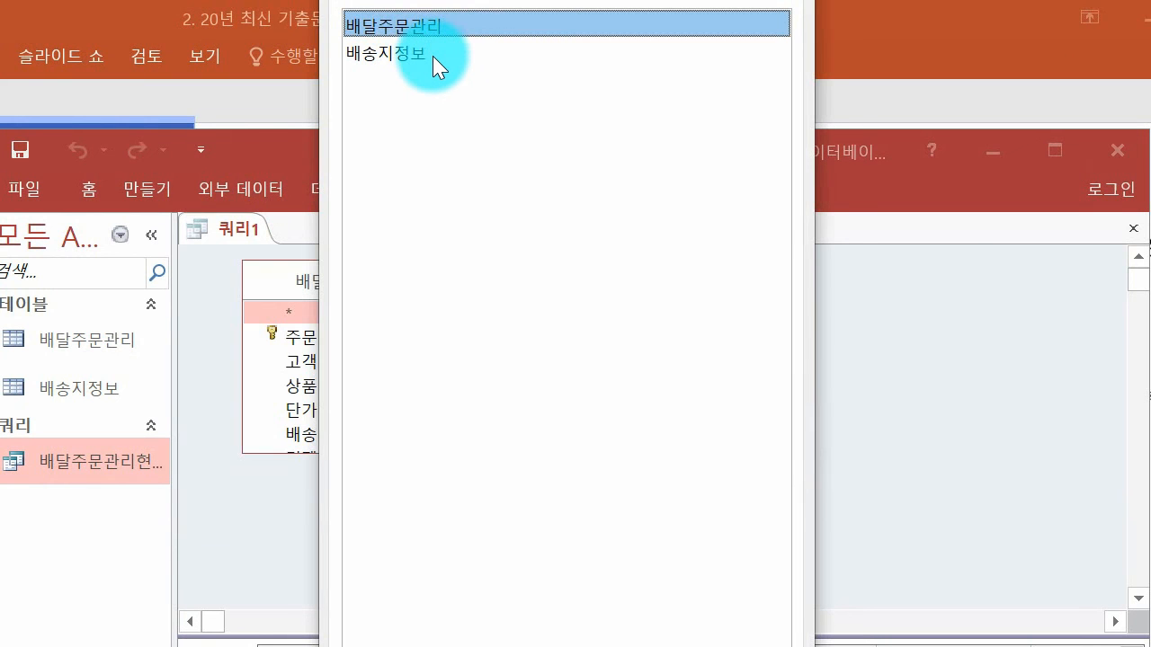
double_click(433, 56)
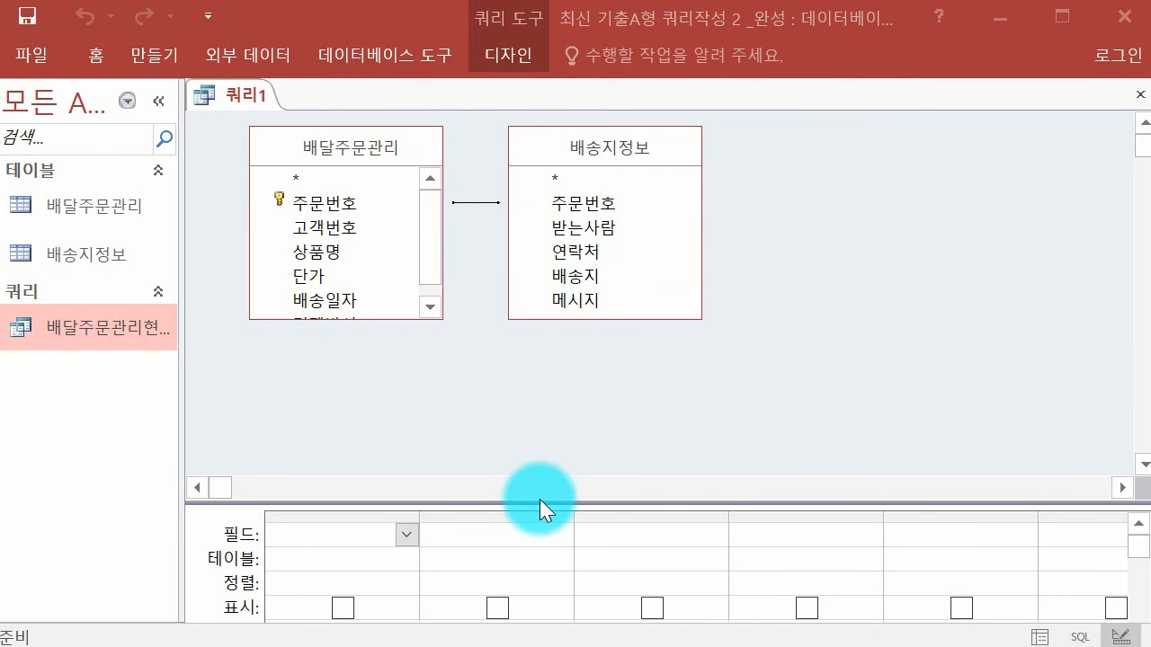
Enlarge the design grid and add 주문번호, 받는사람, 상품명, 배송일자 and 메시지 as the query's fields, taking 받는사람 and 메시지 from 배송지정보
left_click_drag(539, 501, 531, 340)
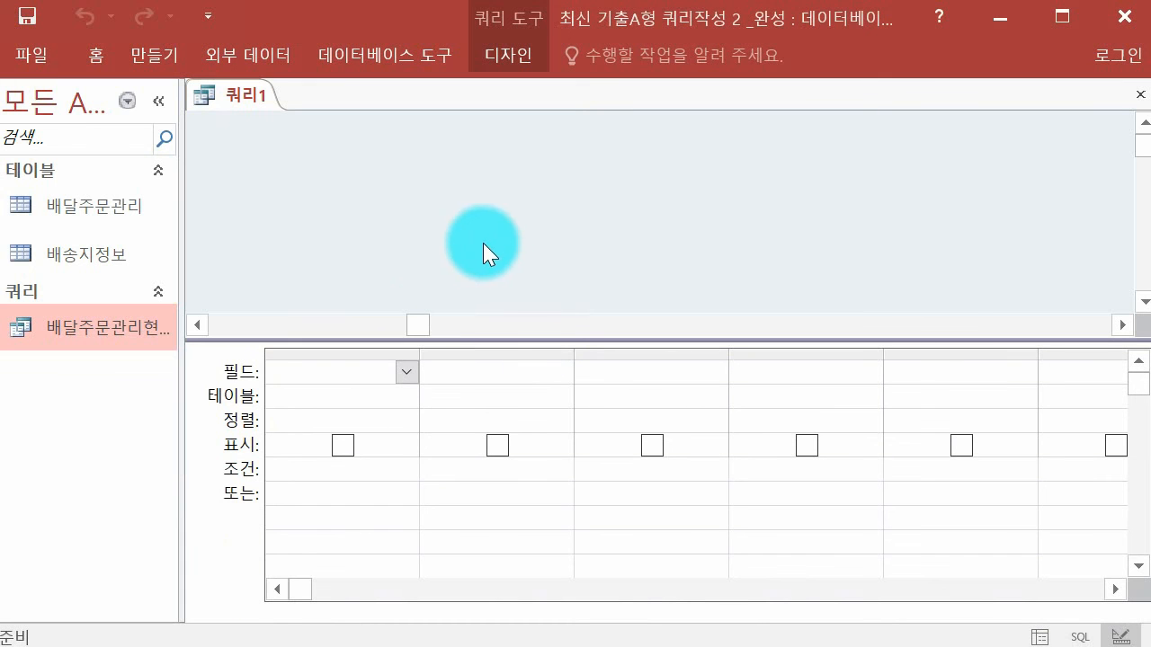
left_click_drag(421, 325, 178, 327)
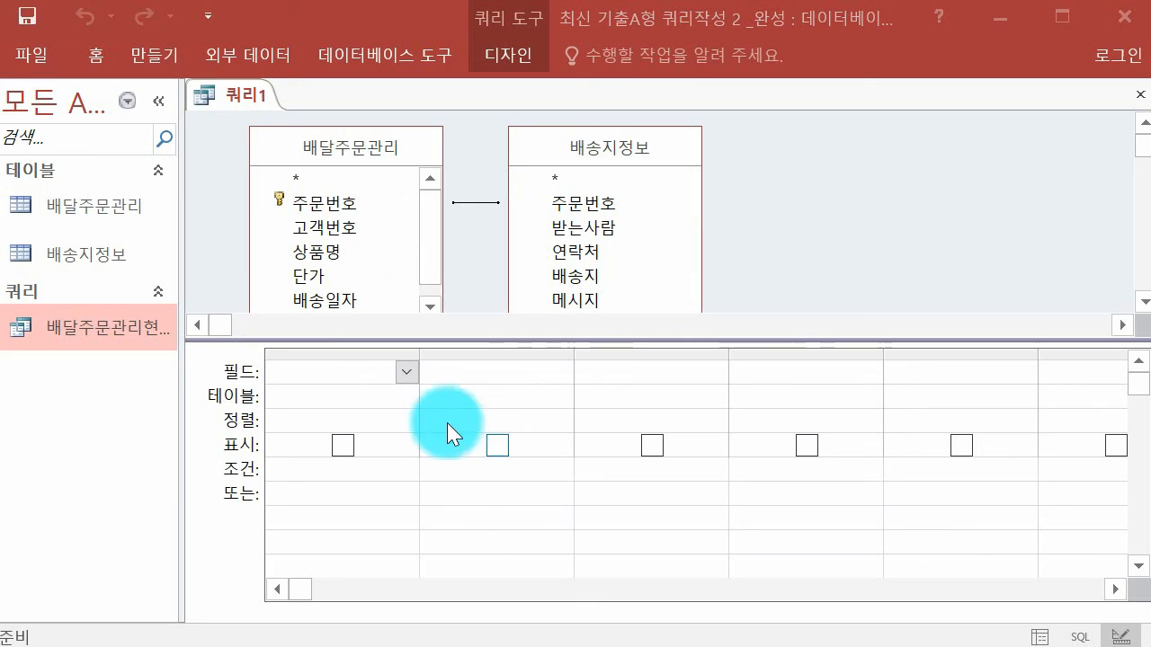
double_click(357, 208)
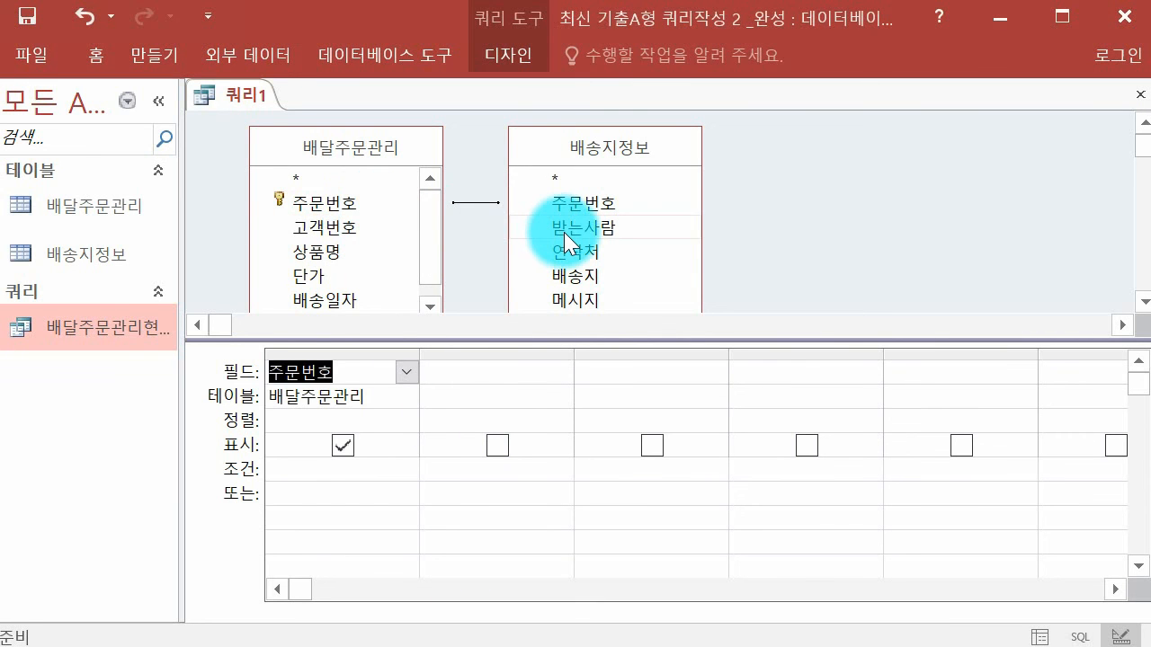
double_click(565, 232)
double_click(362, 250)
double_click(347, 303)
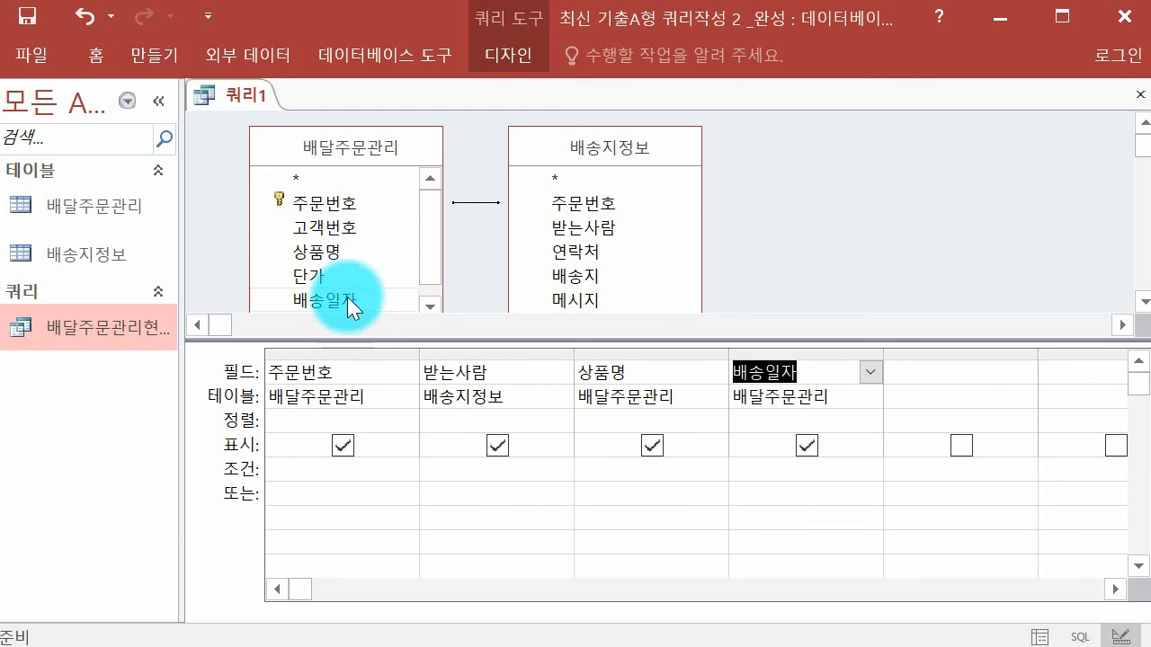
double_click(584, 299)
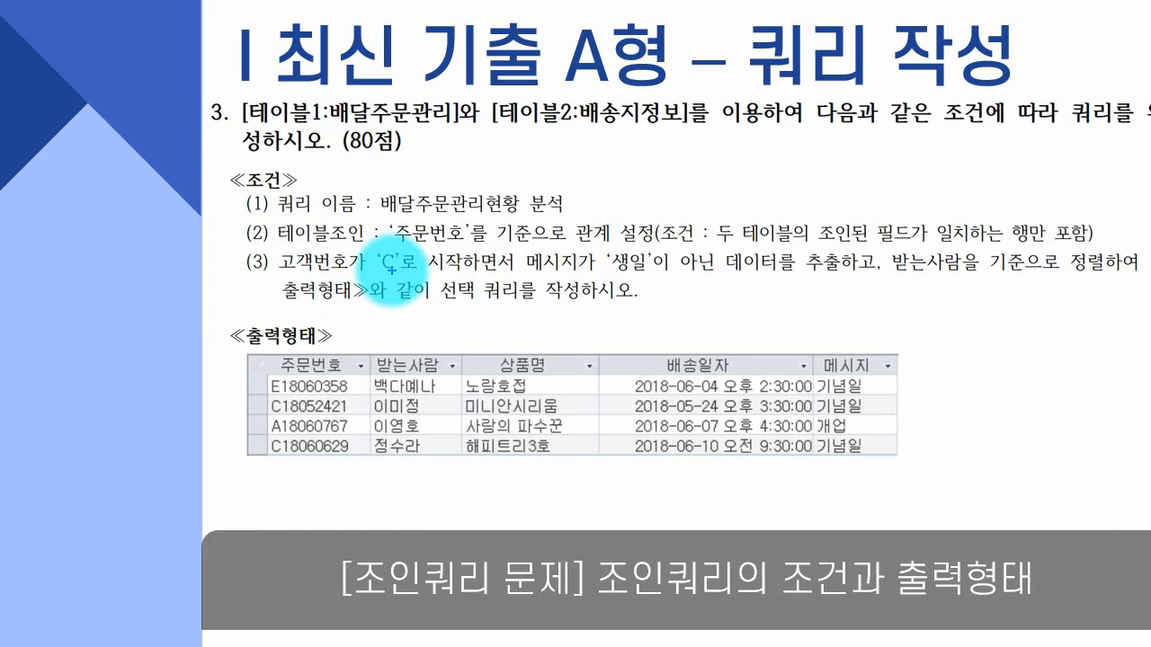
Examine the 고객번호 and 메시지 conditions in the presentation, sketch the criterion <>"생일" beneath them, and erase the pen marks
mouse_move(315, 304)
left_mouse_down()
mouse_move(355, 324)
mouse_move(439, 294)
mouse_move(547, 314)
mouse_move(630, 303)
left_mouse_up()
left_click_drag(666, 289, 659, 305)
key("Escape")
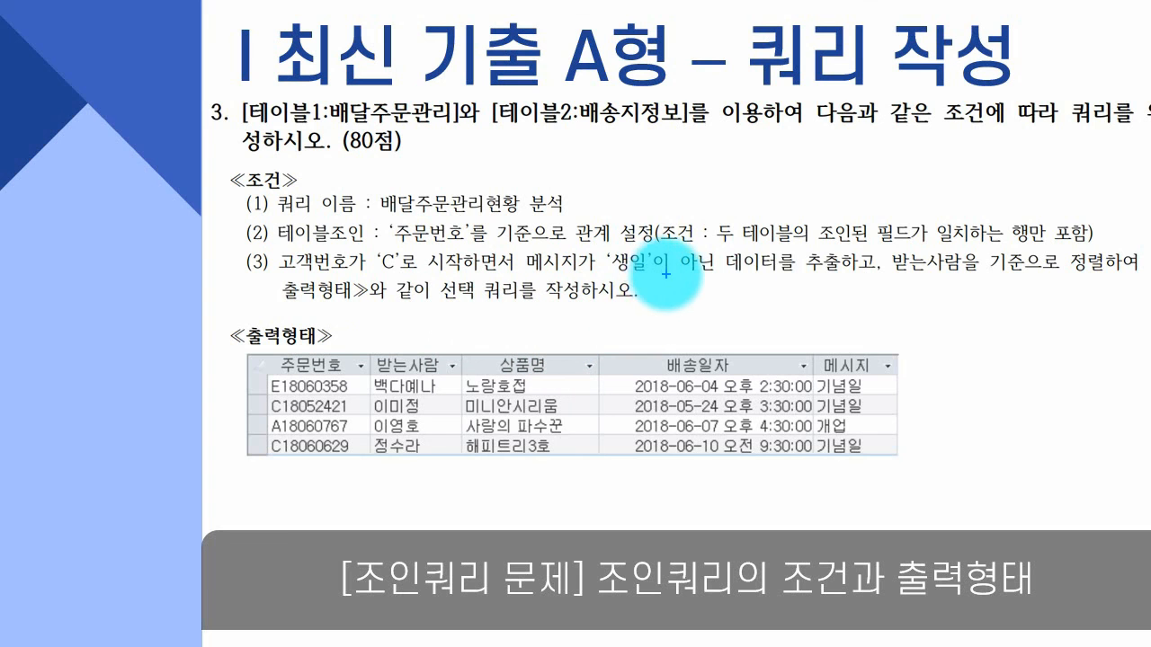
mouse_move(630, 256)
left_mouse_down()
mouse_move(761, 237)
mouse_move(683, 281)
mouse_move(643, 281)
mouse_move(595, 324)
mouse_move(625, 342)
mouse_move(667, 339)
left_mouse_up()
mouse_move(708, 304)
left_mouse_down()
mouse_move(778, 310)
mouse_move(770, 324)
mouse_move(798, 307)
left_mouse_up()
mouse_move(819, 299)
left_mouse_down()
mouse_move(821, 326)
mouse_move(829, 299)
left_mouse_up()
left_click_drag(847, 289, 844, 298)
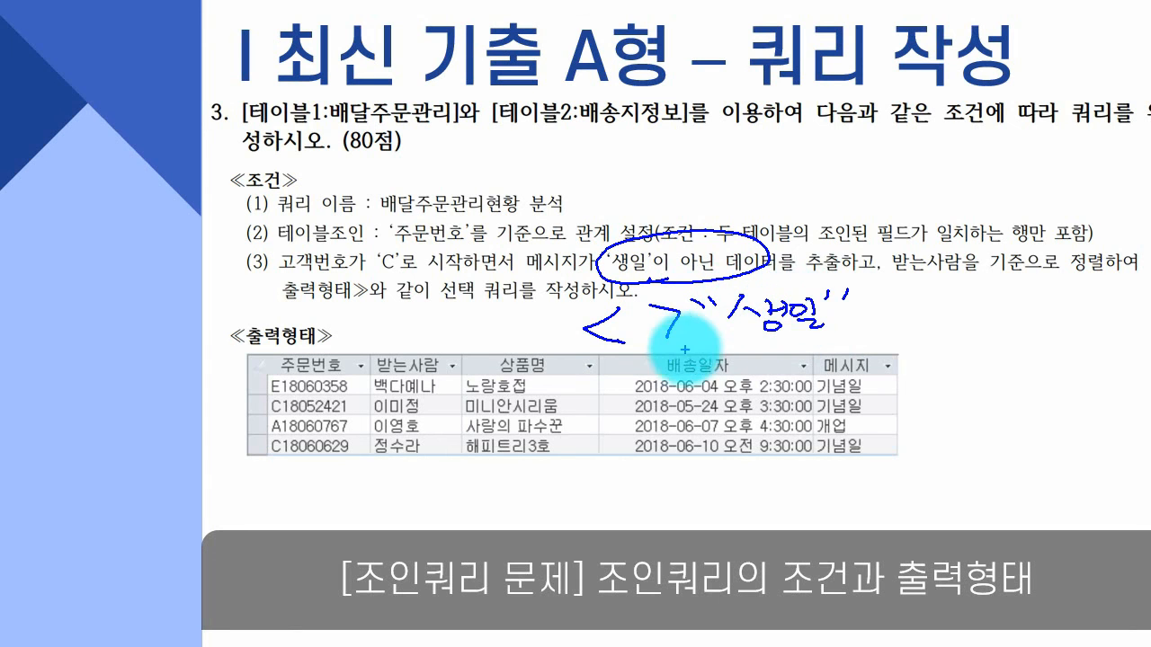
key("e")
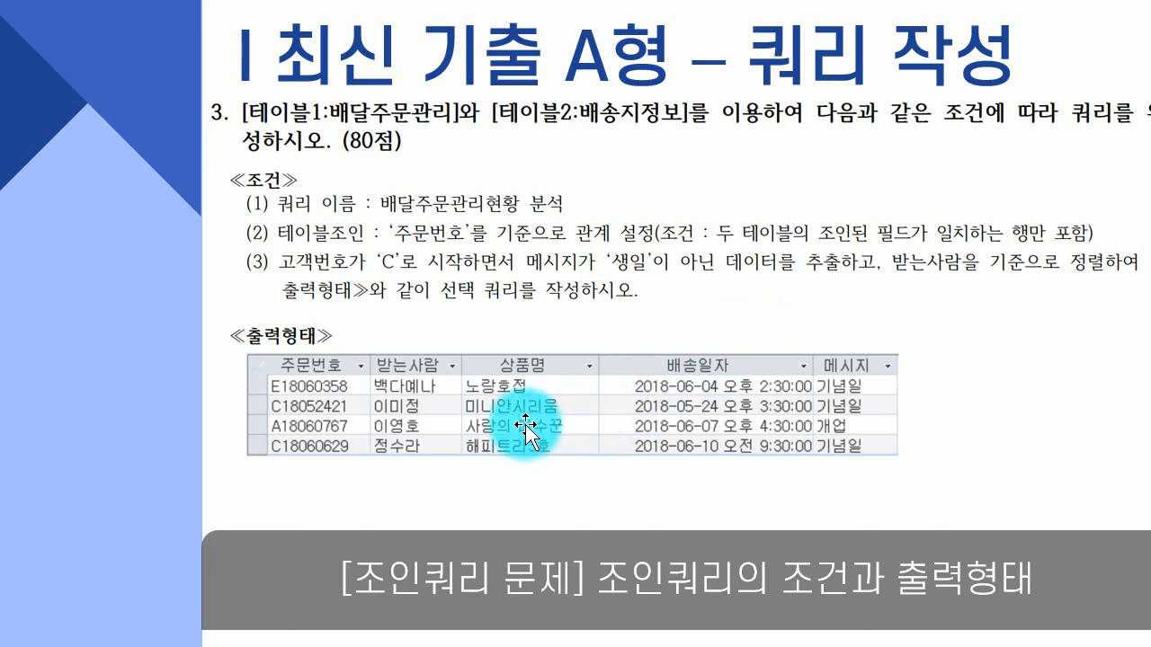
Circle the 받는사람 column in the presentation's expected output, annotate the sorting requirement, and return to the query design
mouse_move(457, 454)
left_mouse_down()
mouse_move(400, 382)
mouse_move(458, 367)
mouse_move(348, 438)
mouse_move(480, 376)
mouse_move(471, 445)
left_mouse_up()
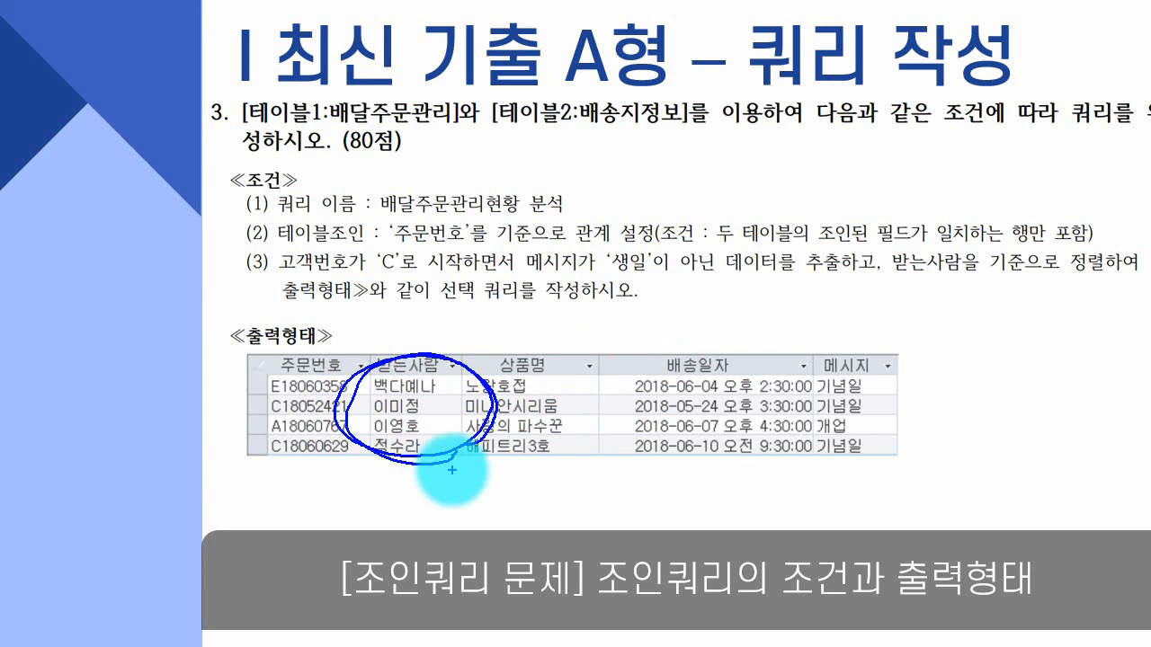
key("Escape")
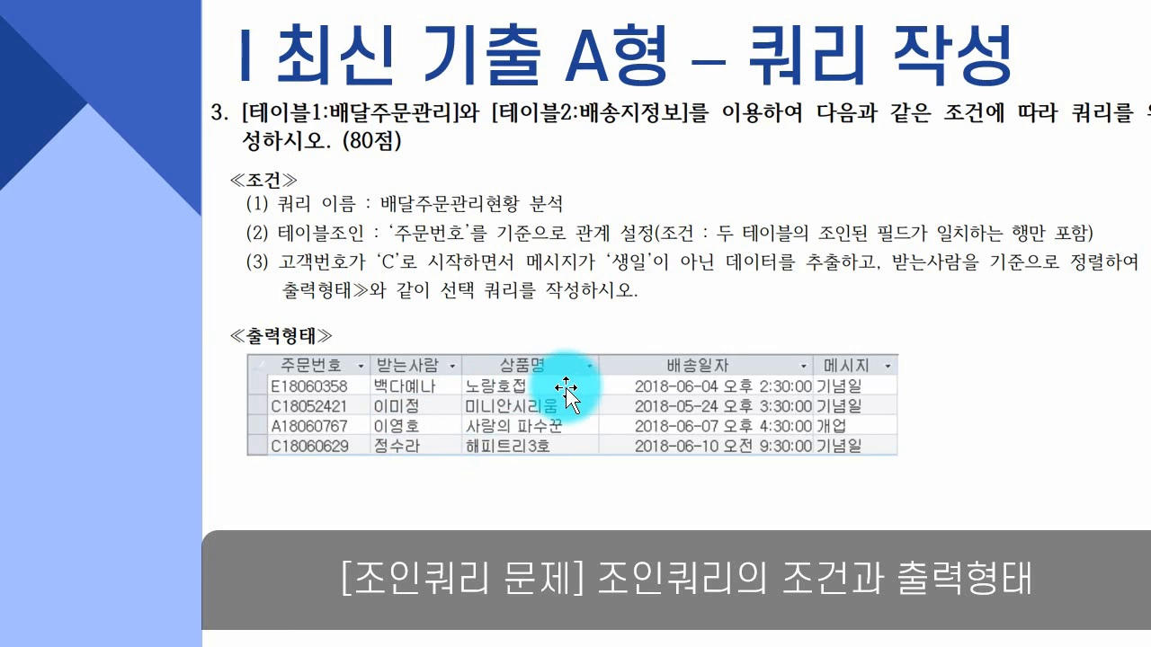
key("ctrl+2")
mouse_move(485, 334)
left_mouse_down()
mouse_move(510, 344)
mouse_move(471, 340)
left_mouse_up()
left_click_drag(500, 353, 502, 366)
left_click_drag(488, 369, 536, 365)
mouse_move(538, 337)
left_mouse_down()
mouse_move(642, 334)
mouse_move(723, 356)
left_mouse_up()
key("Escape")
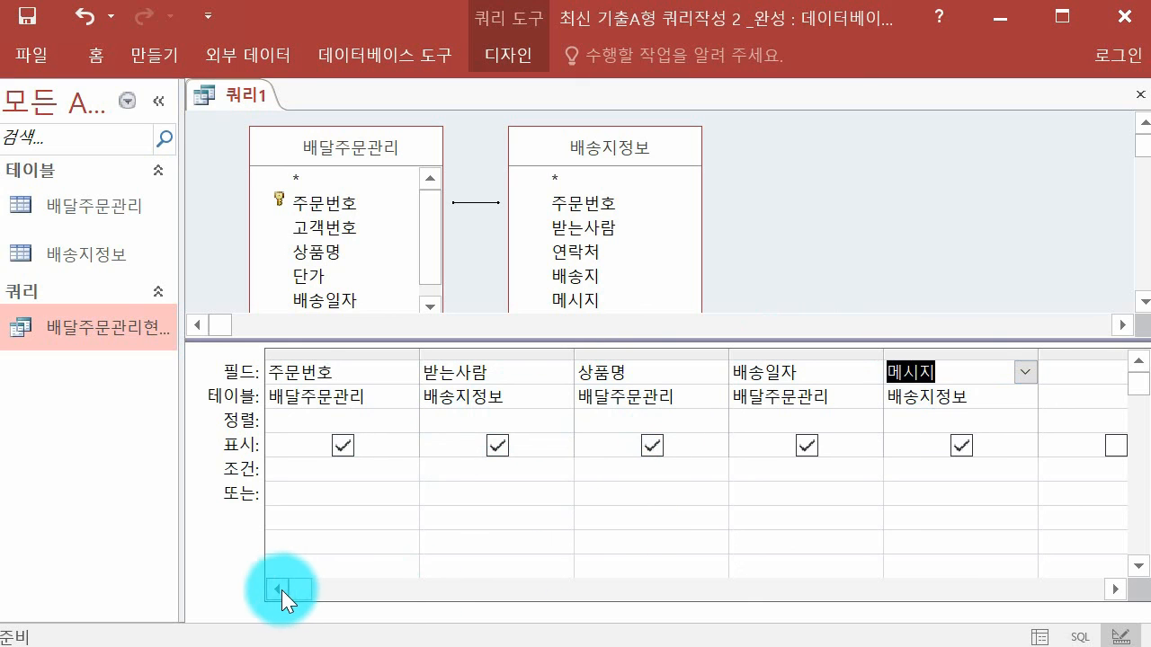
Add 고객번호 from 배달주문관리 as a hidden field in the query and set its criterion to Like "C*"
left_click(1054, 371)
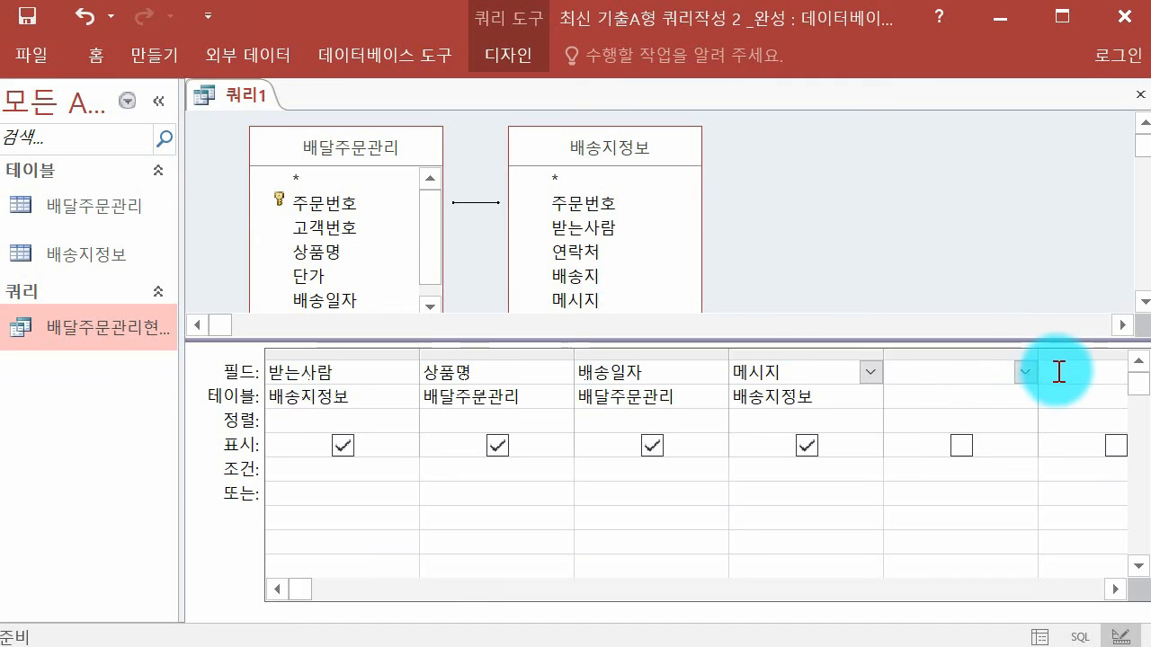
double_click(344, 228)
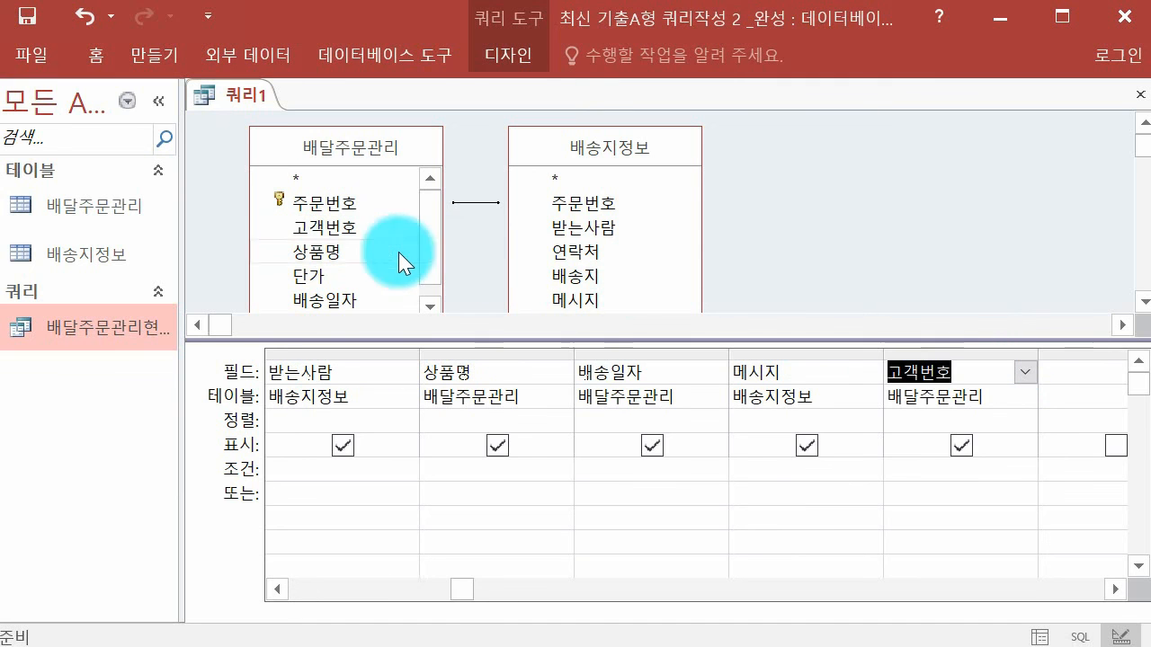
left_click(961, 447)
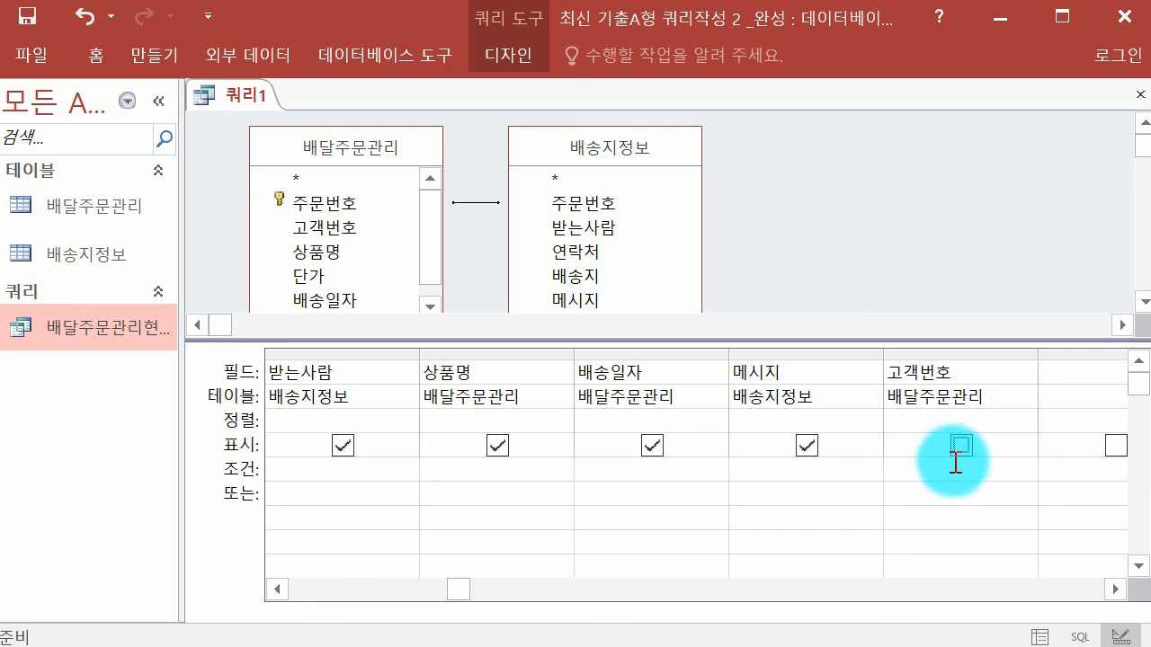
left_click(941, 478)
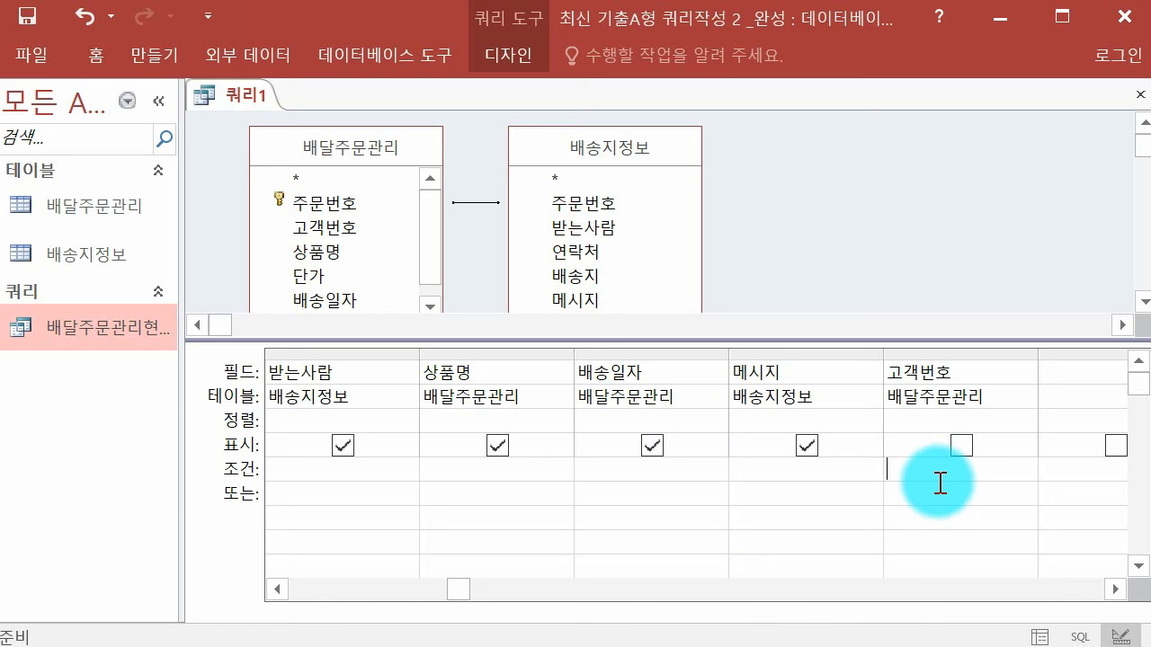
type("Like \"C*")
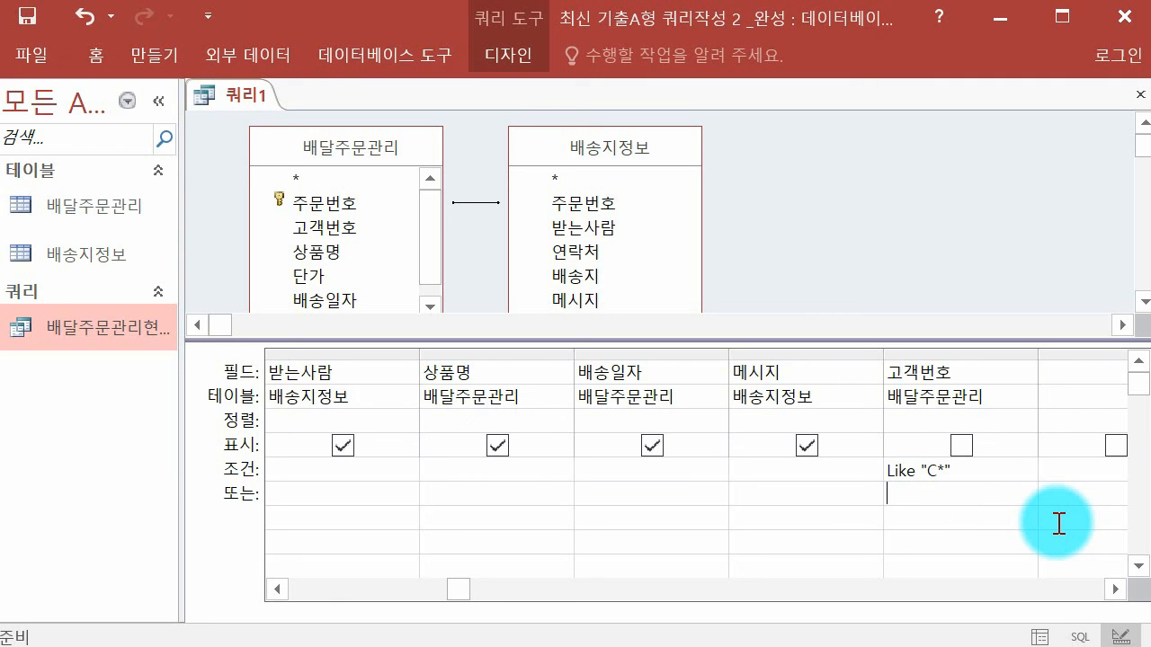
Set the 메시지 criterion to <>"생일" and sort the 받는사람 field in ascending order (오름차순)
left_click(784, 469)
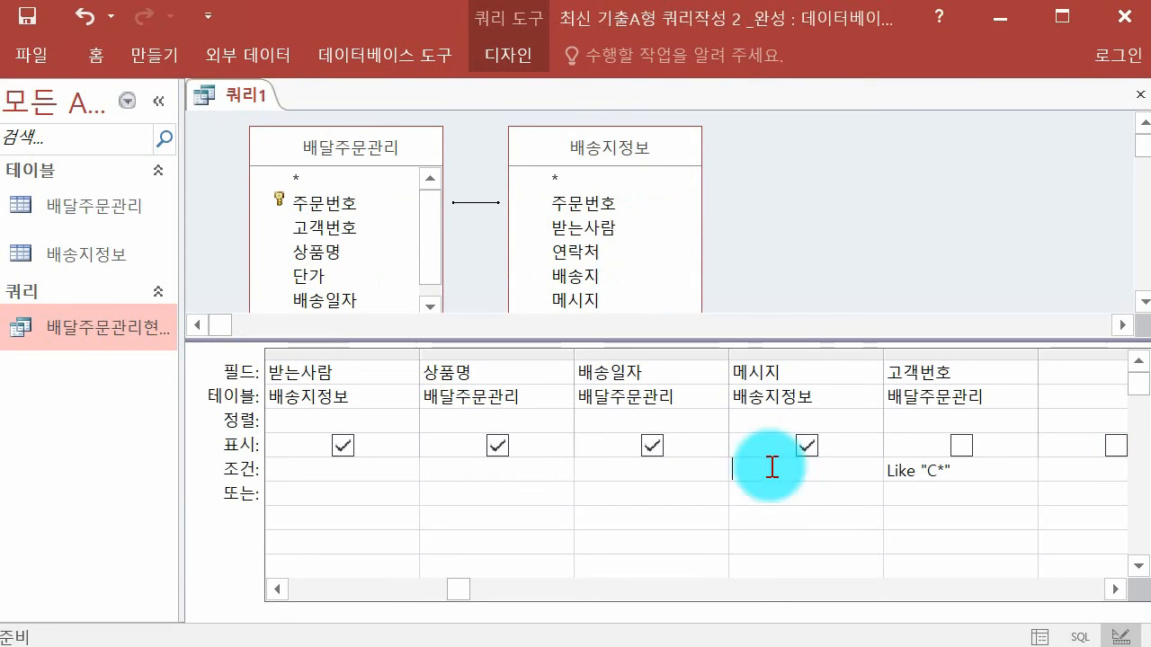
type("<>\"")
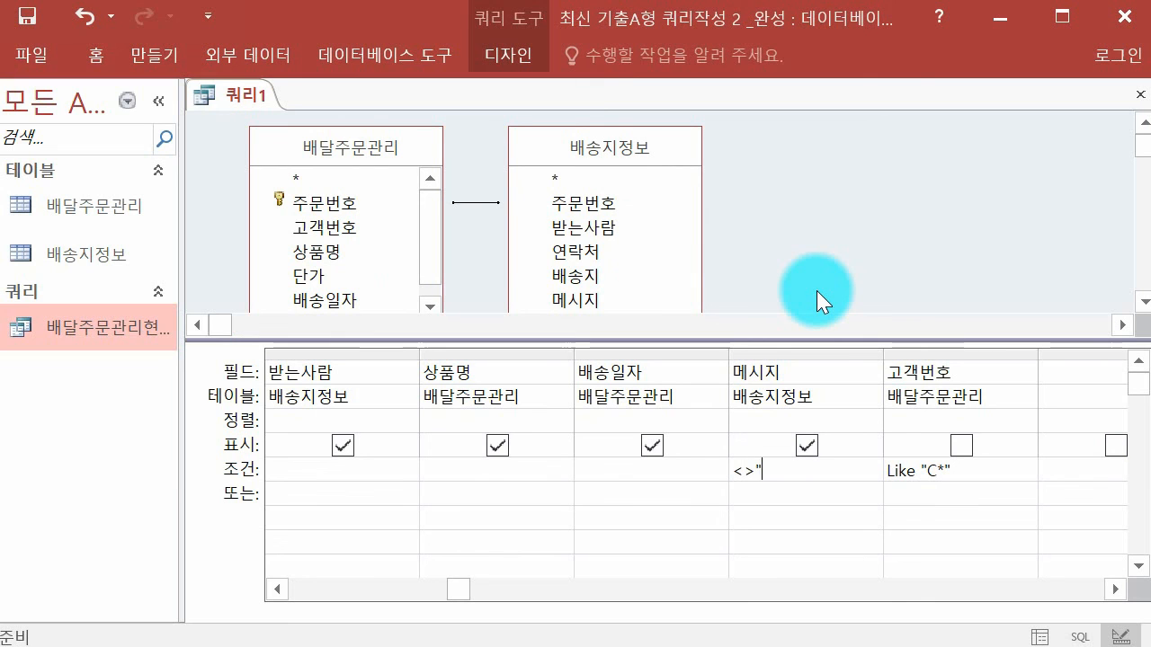
type("생일\"")
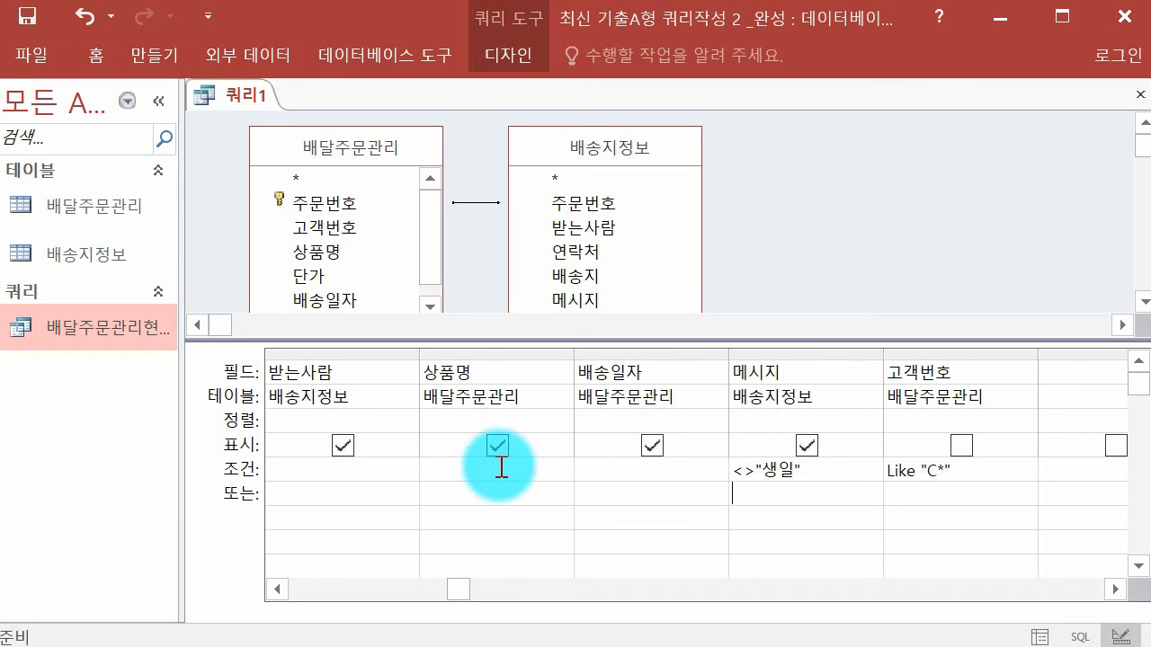
key("Down")
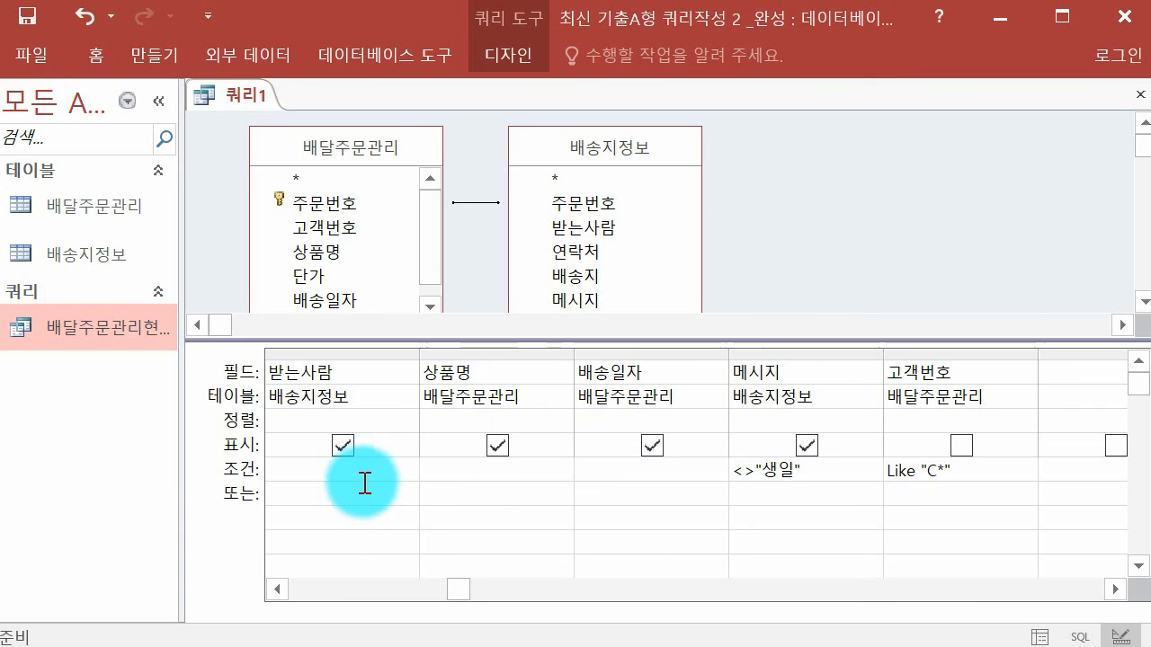
left_click(408, 420)
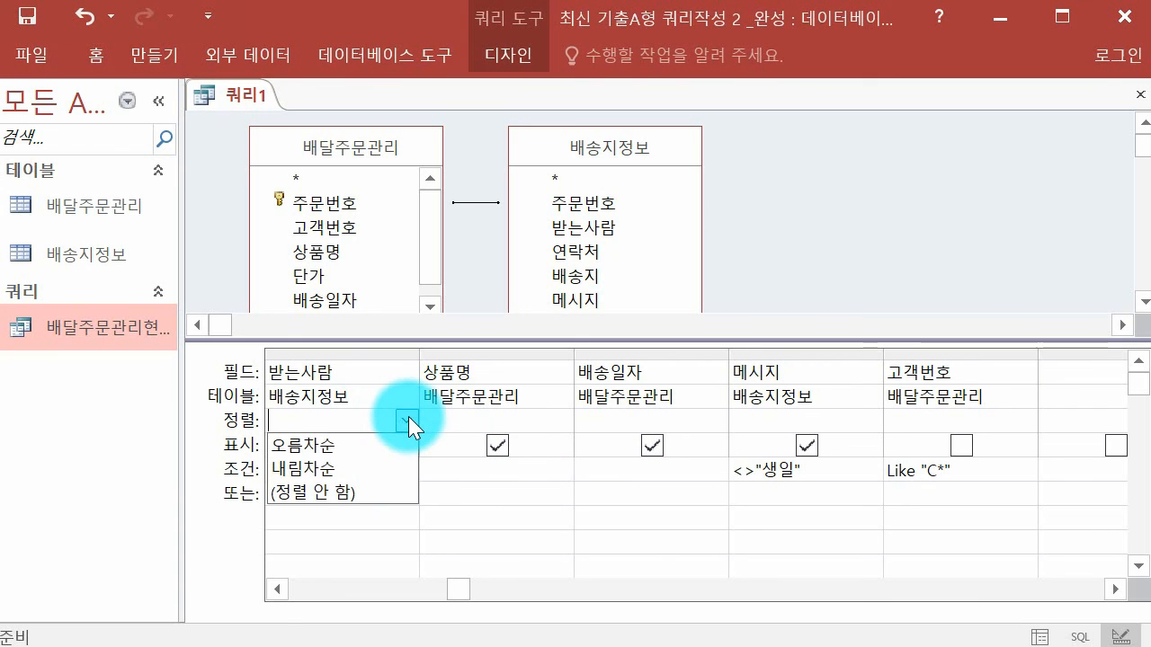
left_click(389, 445)
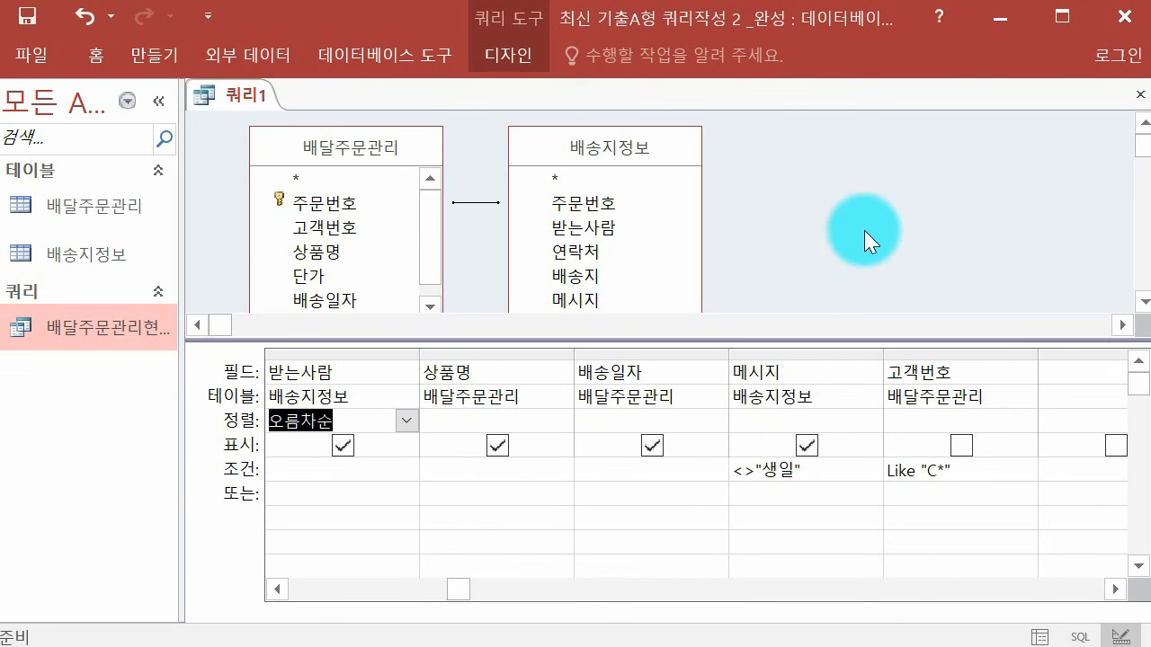
Save the query as 배달주문관리현황 분석 and close it
left_click(41, 24)
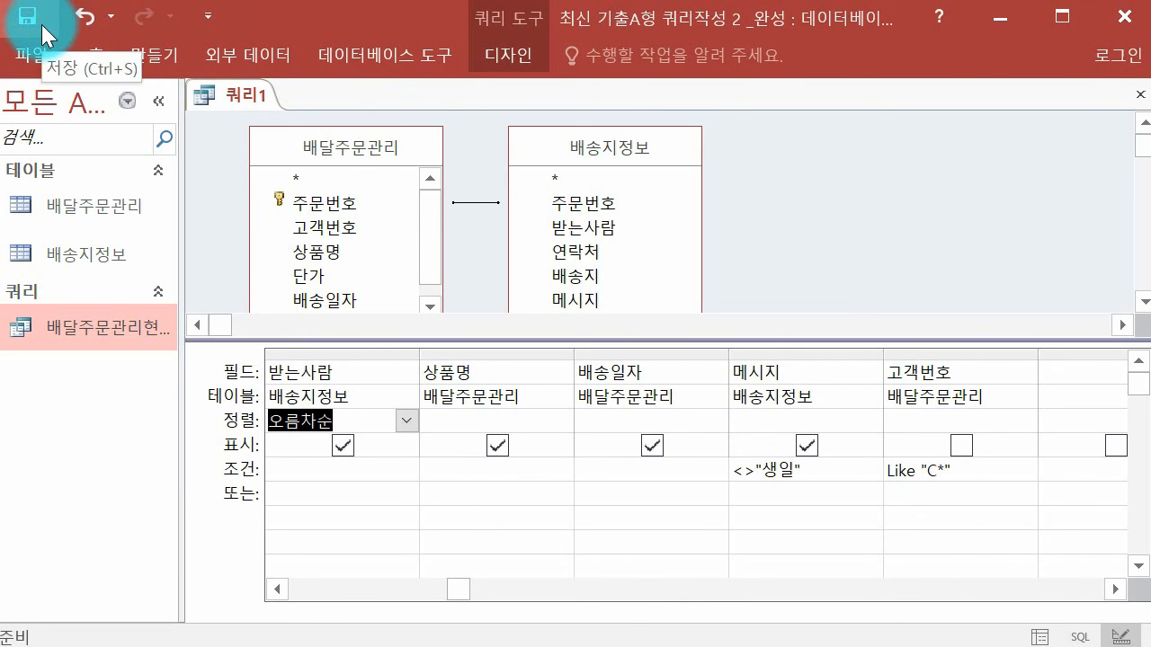
left_click(42, 24)
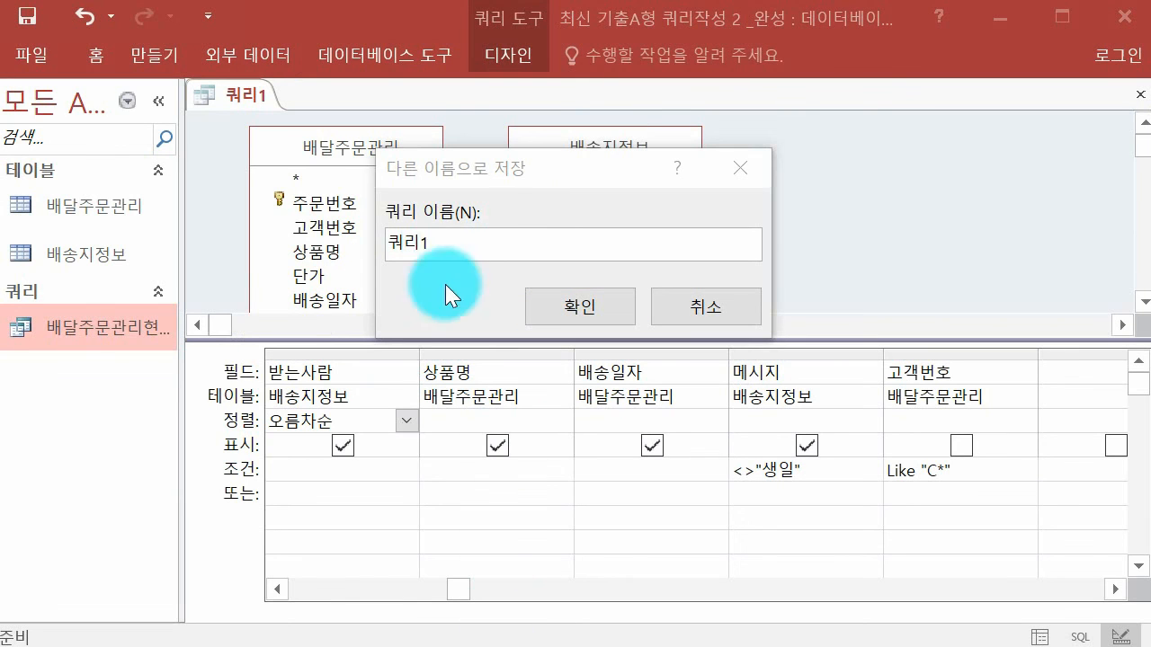
left_click(488, 243)
type("밷달주문관리현호")
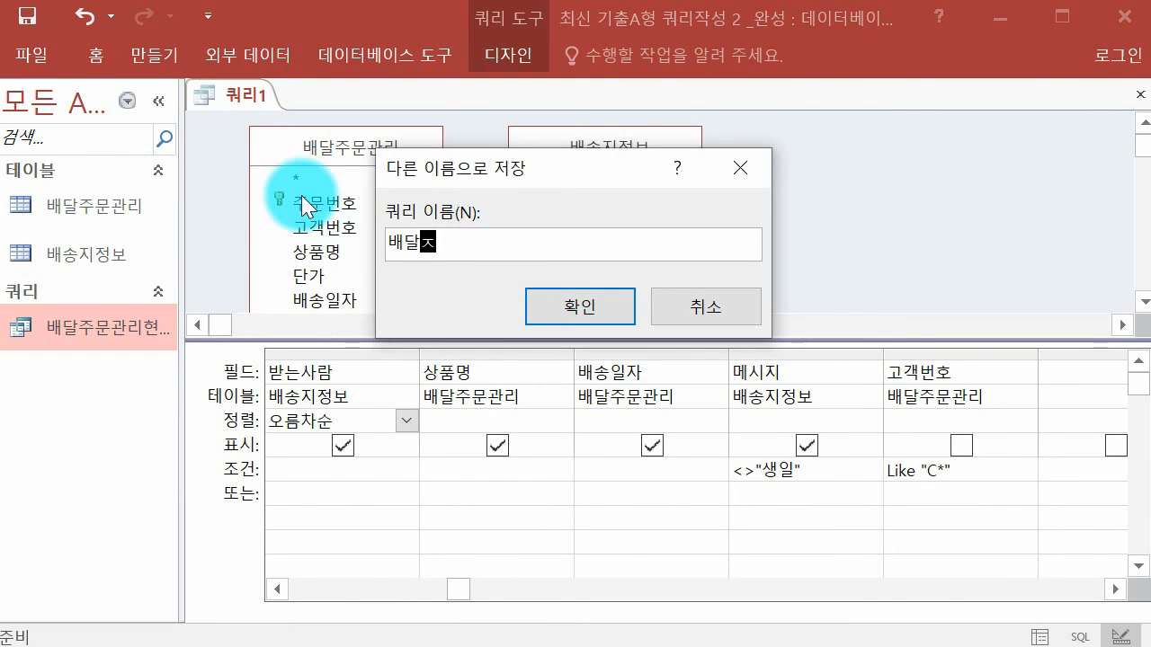
type("황 분석")
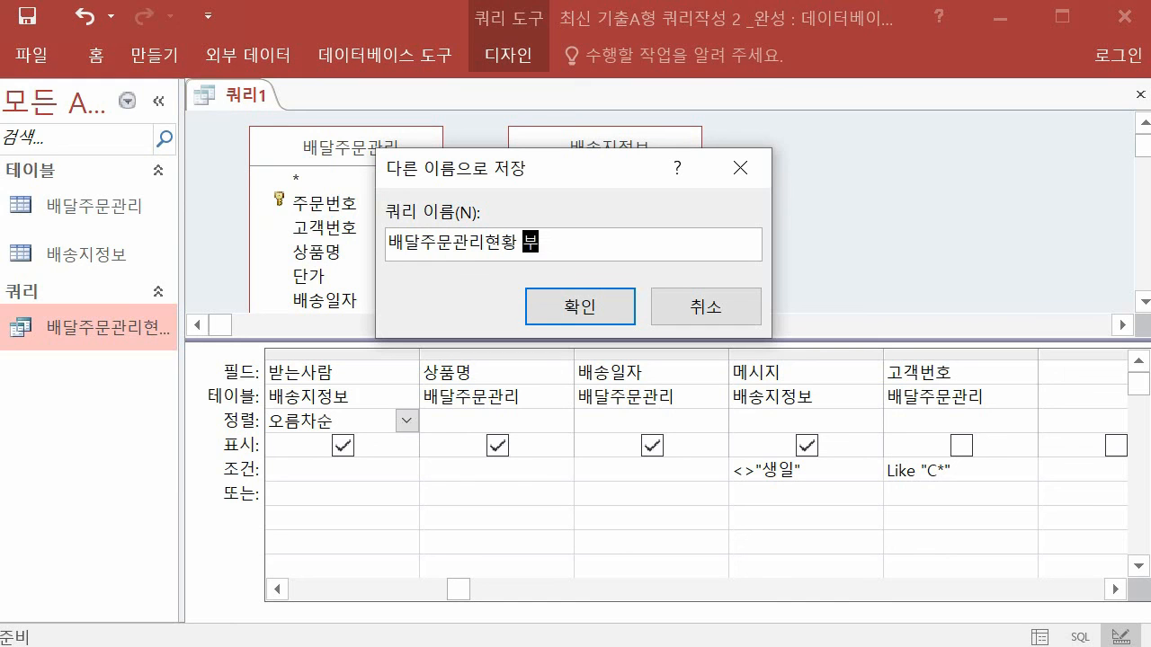
left_click(561, 300)
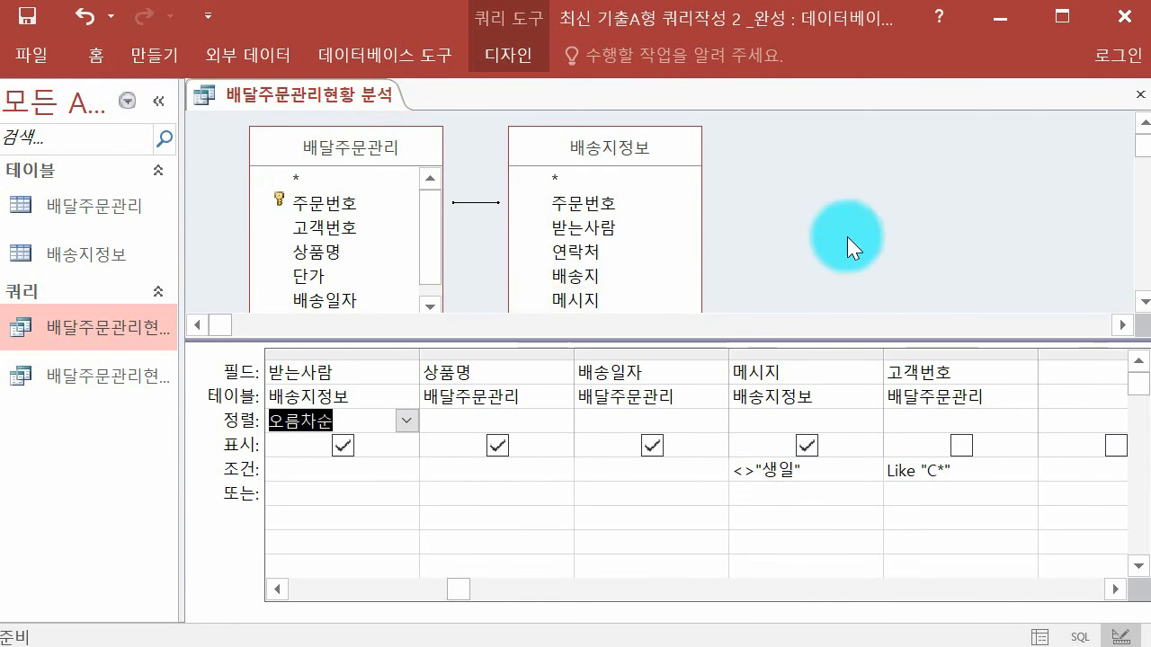
left_click(1138, 95)
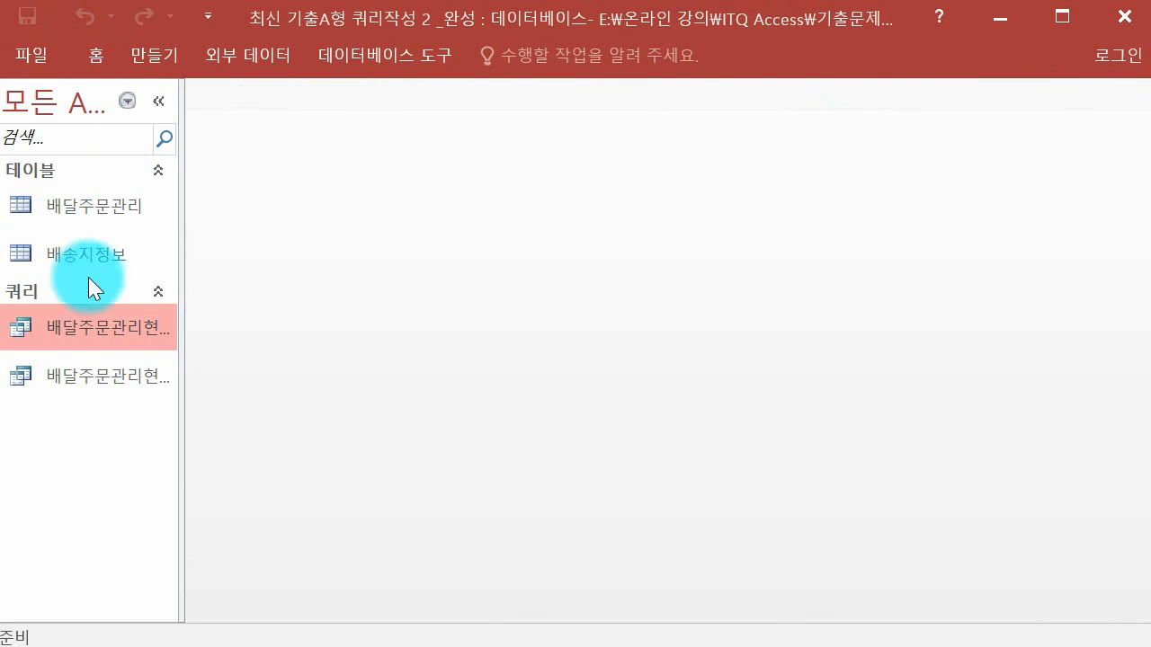
Review the results of the 배달주문관리현황 and 배달주문관리현황 분석 queries, and open 배달주문관리현황 분석 in design view
double_click(138, 322)
left_click_drag(685, 598, 652, 596)
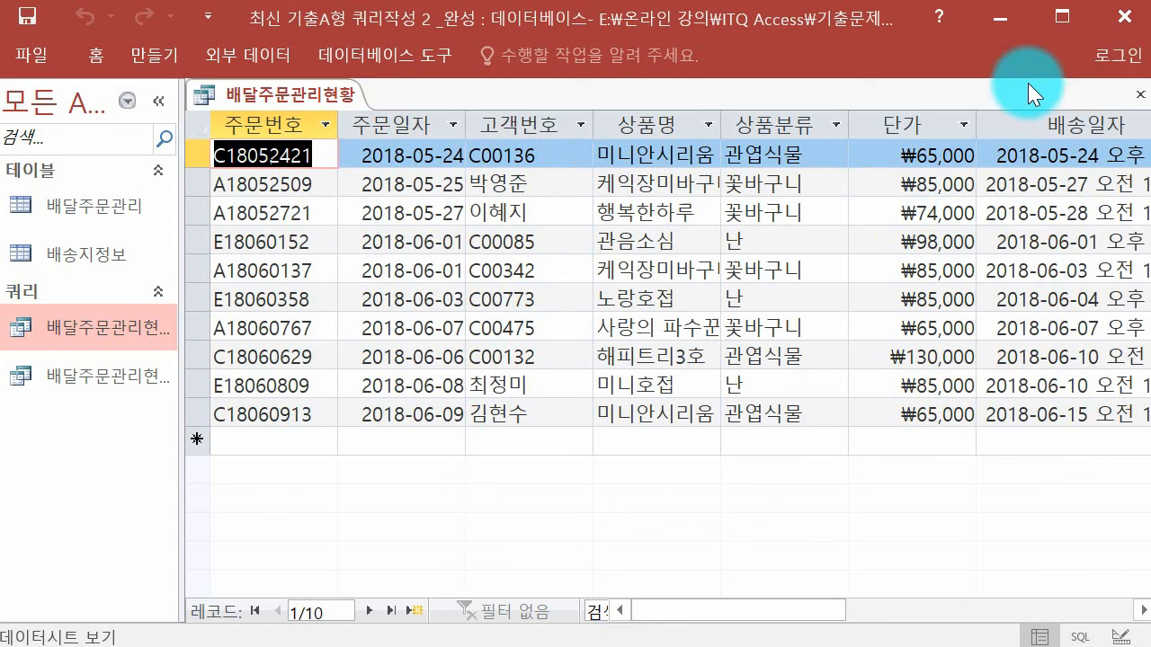
left_click(1139, 94)
double_click(158, 382)
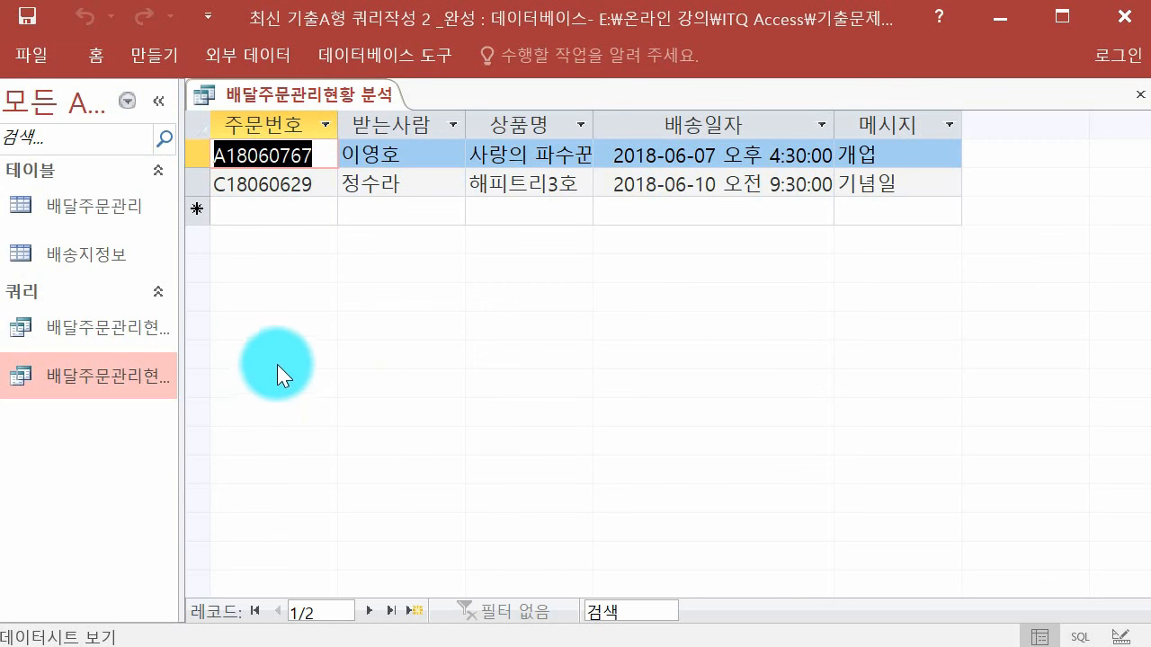
right_click(112, 379)
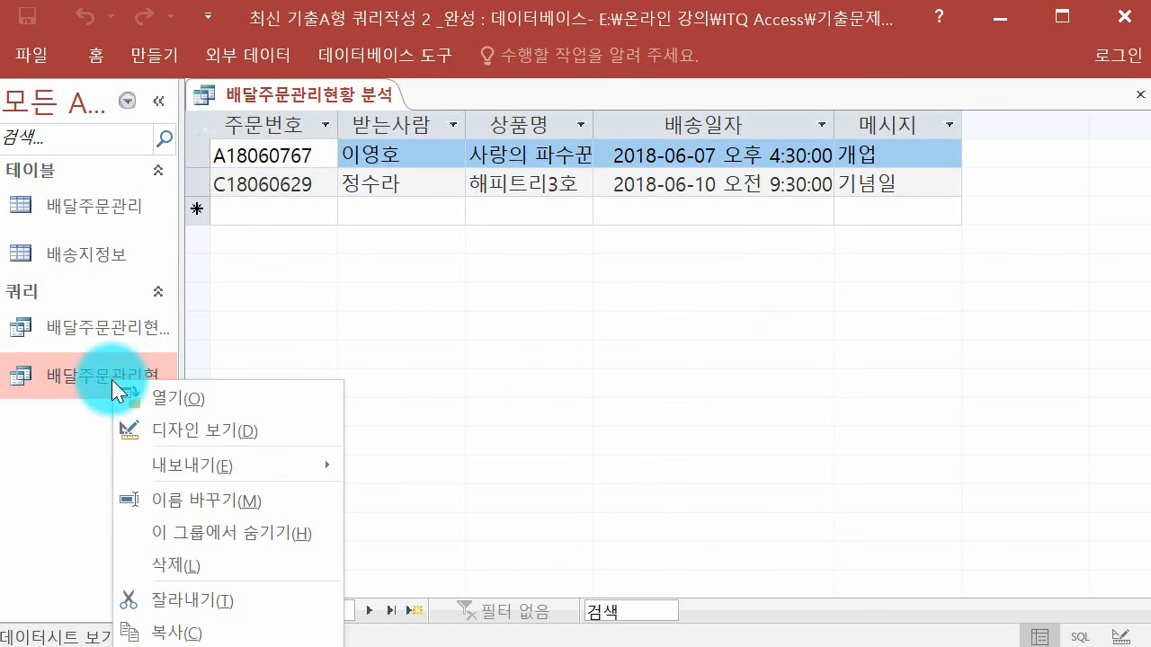
left_click(198, 437)
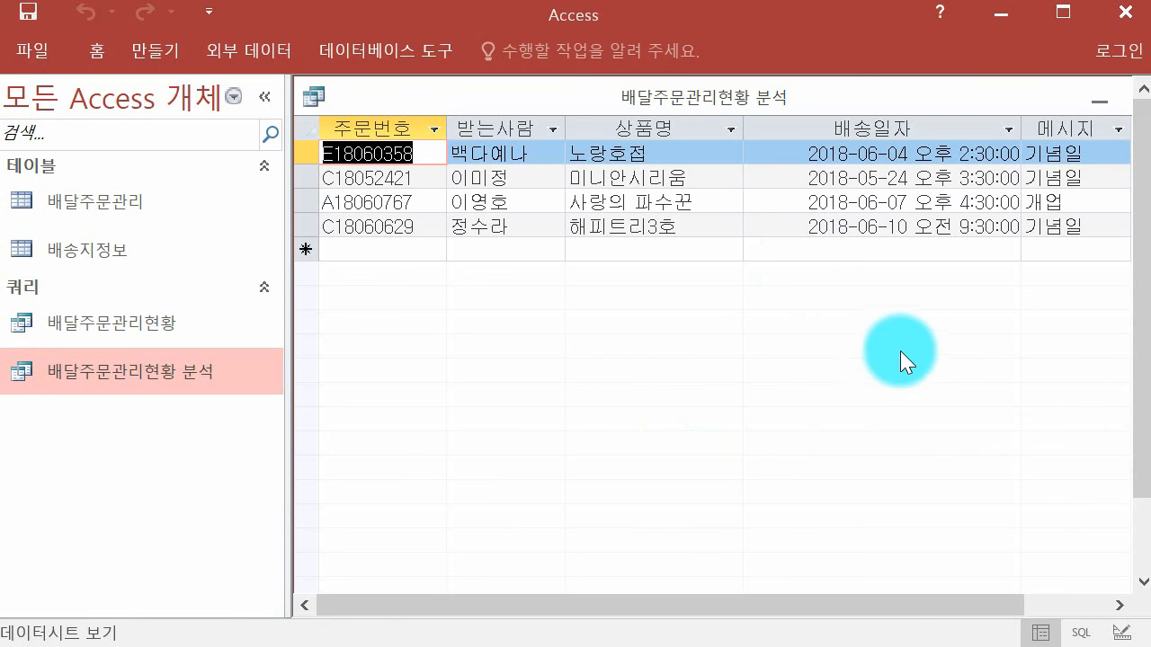
Save the 배달주문관리현황 분석 query and close the database program to return to the presentation
left_click(29, 16)
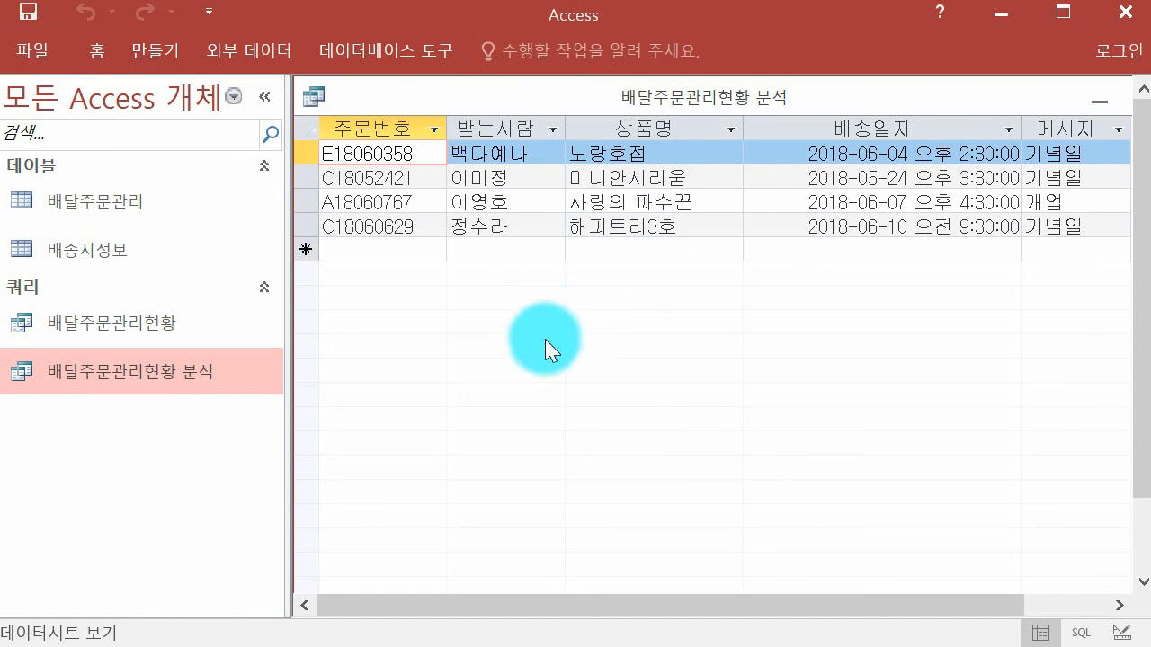
left_click(1125, 12)
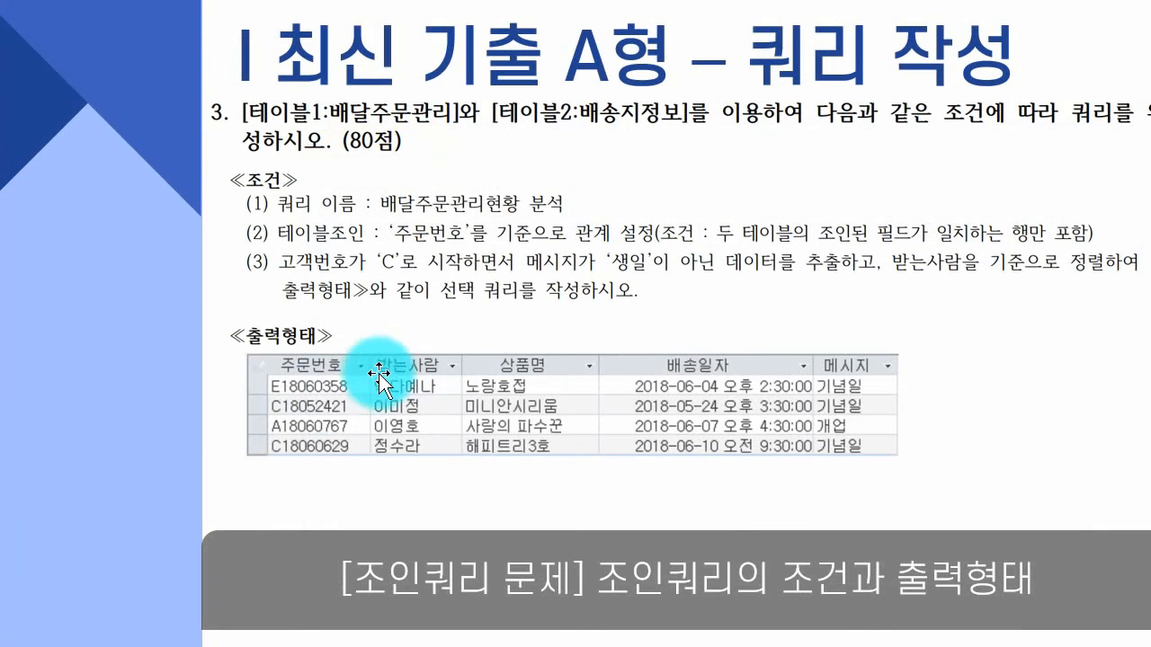